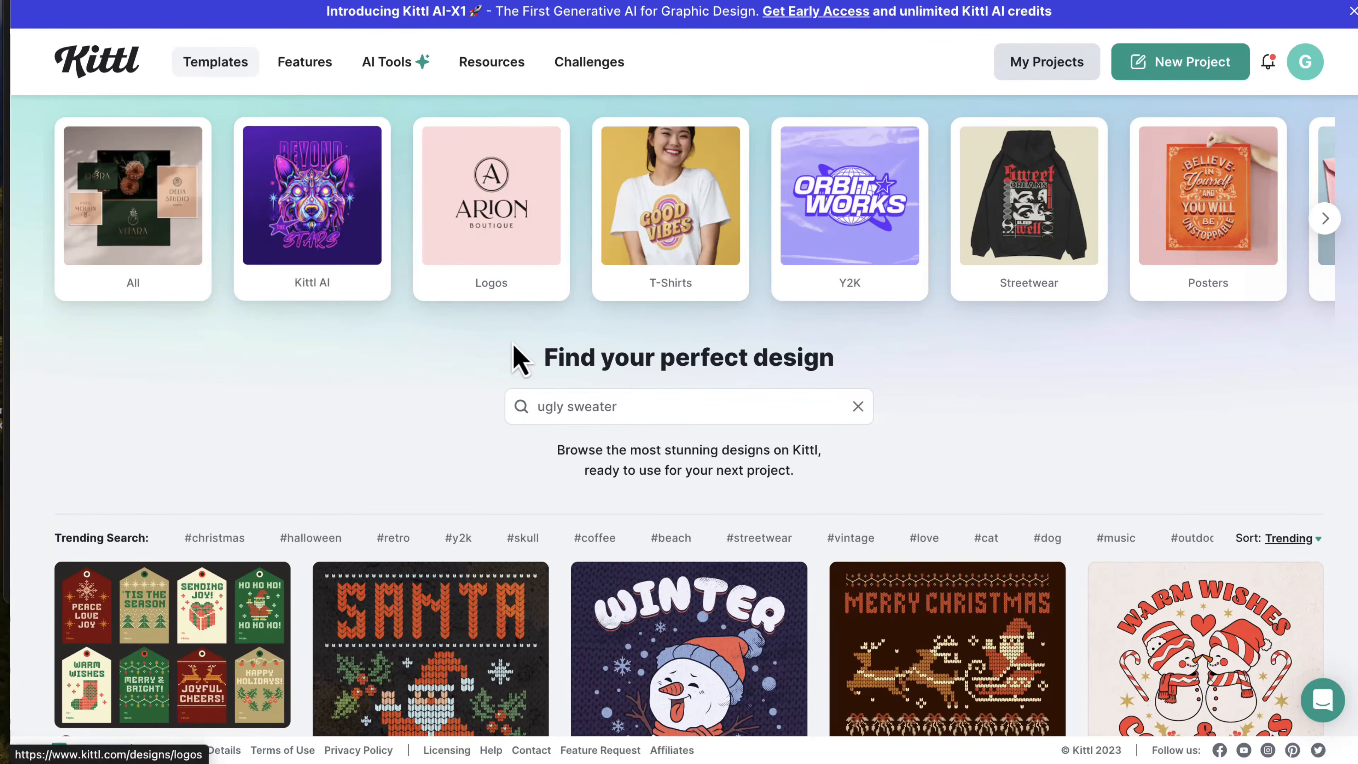
Step: Browse the ugly sweater templates and open the Merry & Bright T-shirt design for editing
{"action": "scroll", "coordinate": [516, 358], "scroll_direction": "down", "scroll_amount": 8}
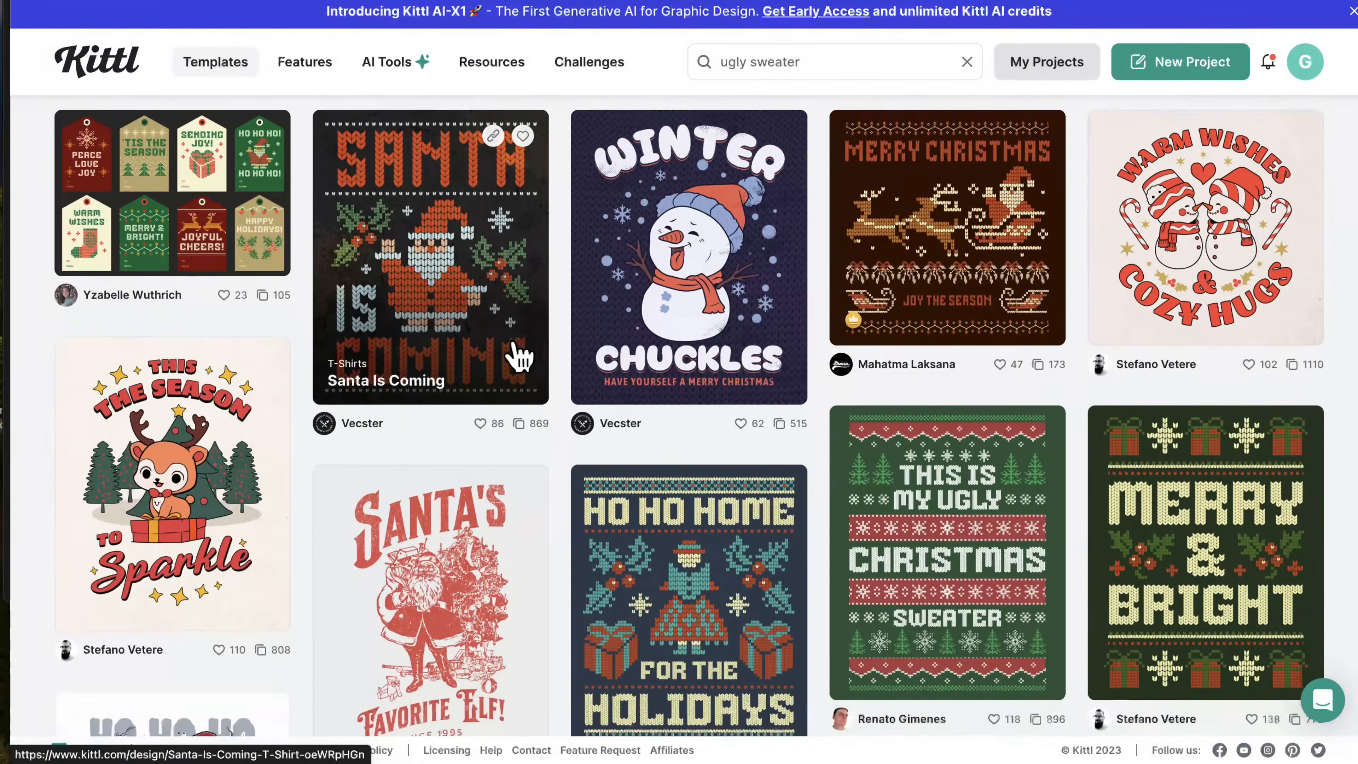
{"action": "scroll", "coordinate": [516, 358], "scroll_direction": "down", "scroll_amount": 6}
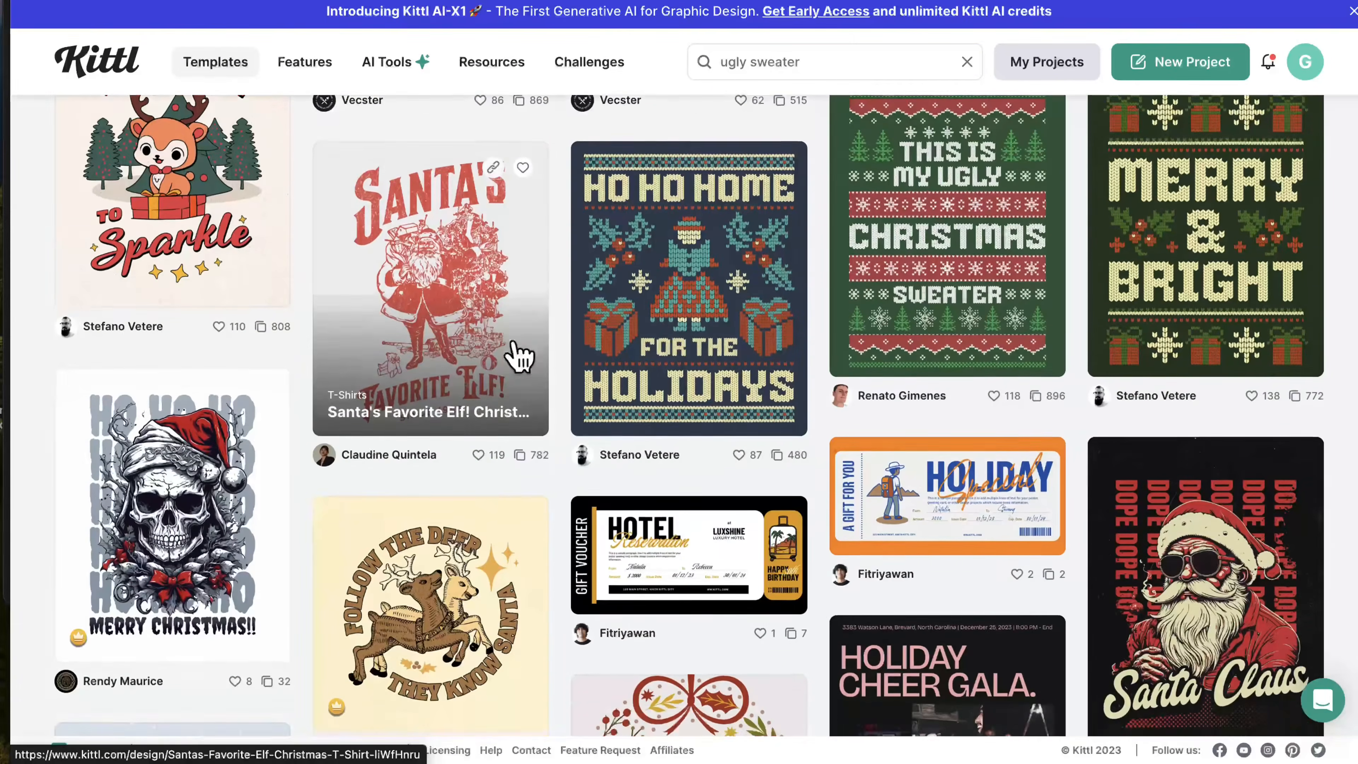
{"action": "scroll", "coordinate": [517, 356], "scroll_direction": "down", "scroll_amount": 3}
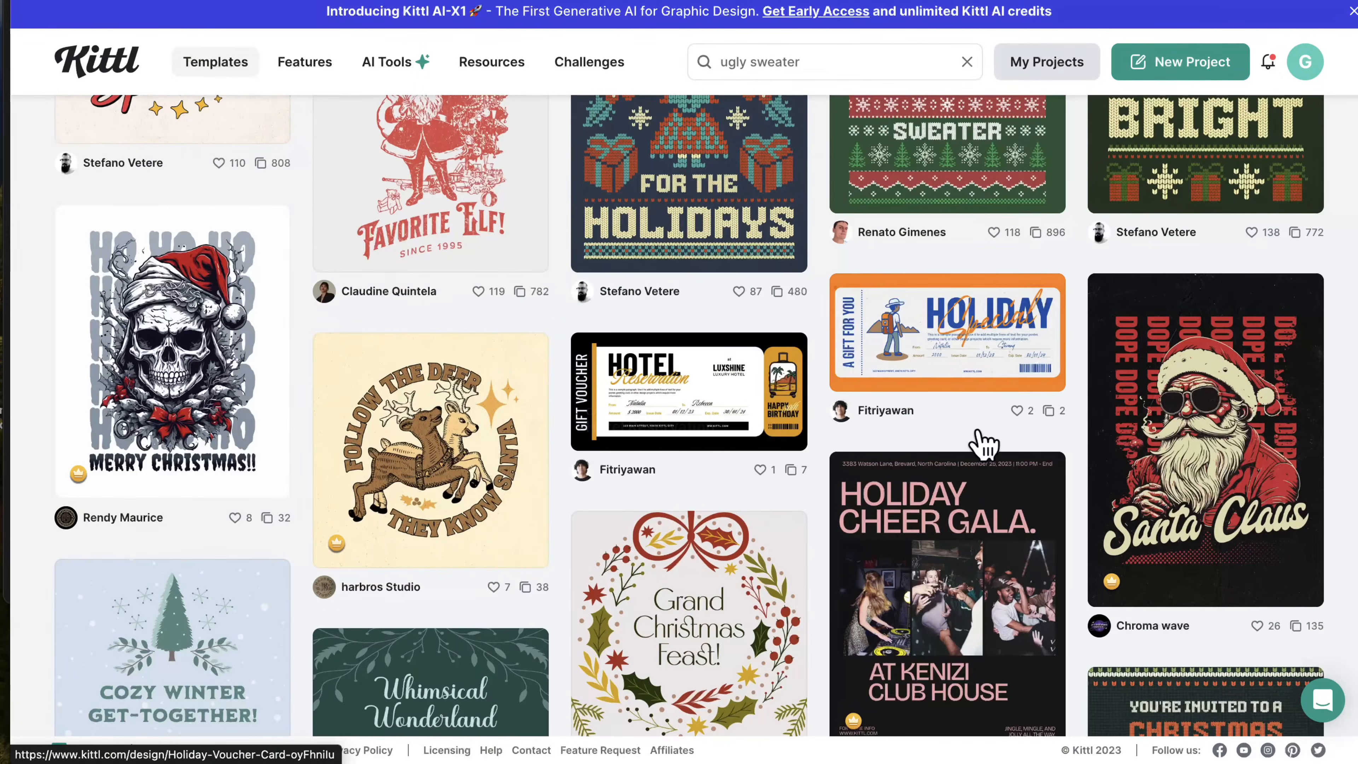
{"action": "scroll", "coordinate": [1076, 532], "scroll_direction": "down", "scroll_amount": 6}
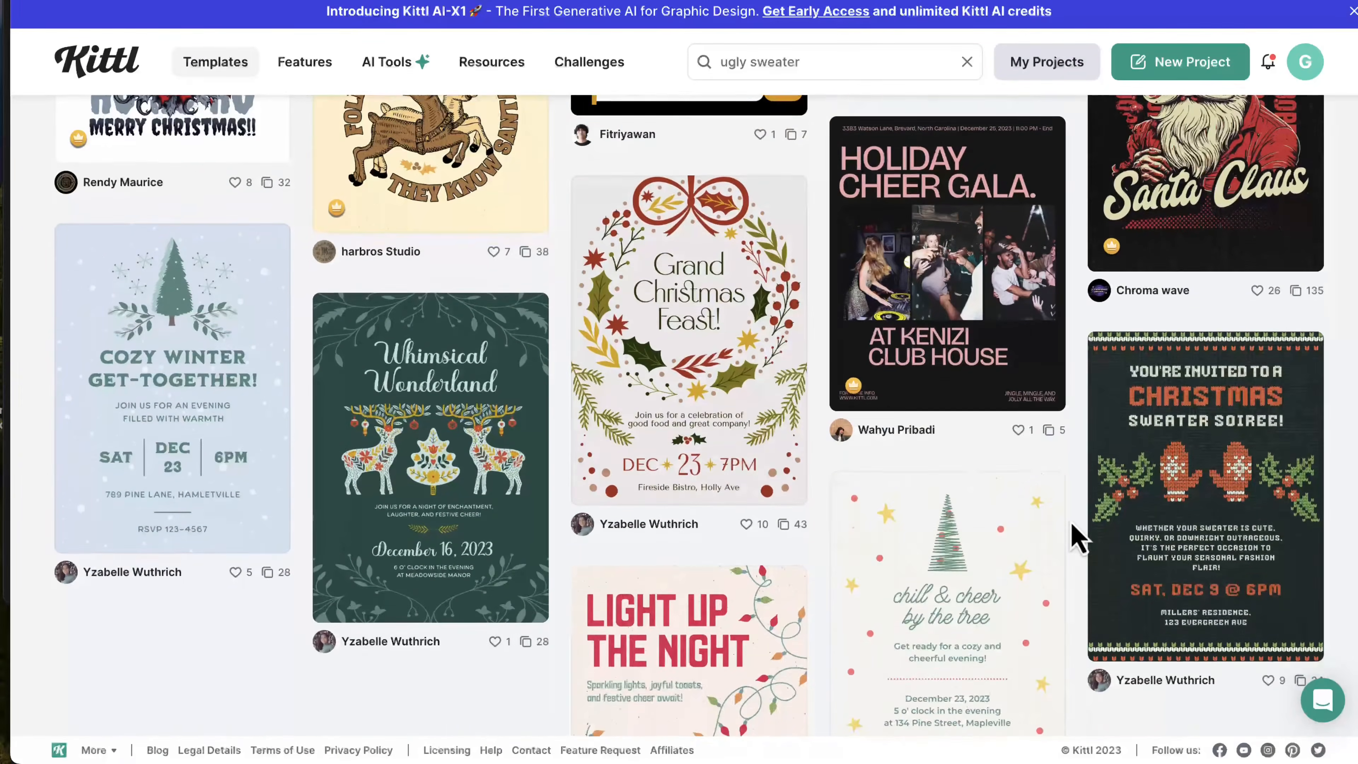
{"action": "scroll", "coordinate": [1077, 538], "scroll_direction": "up", "scroll_amount": 8}
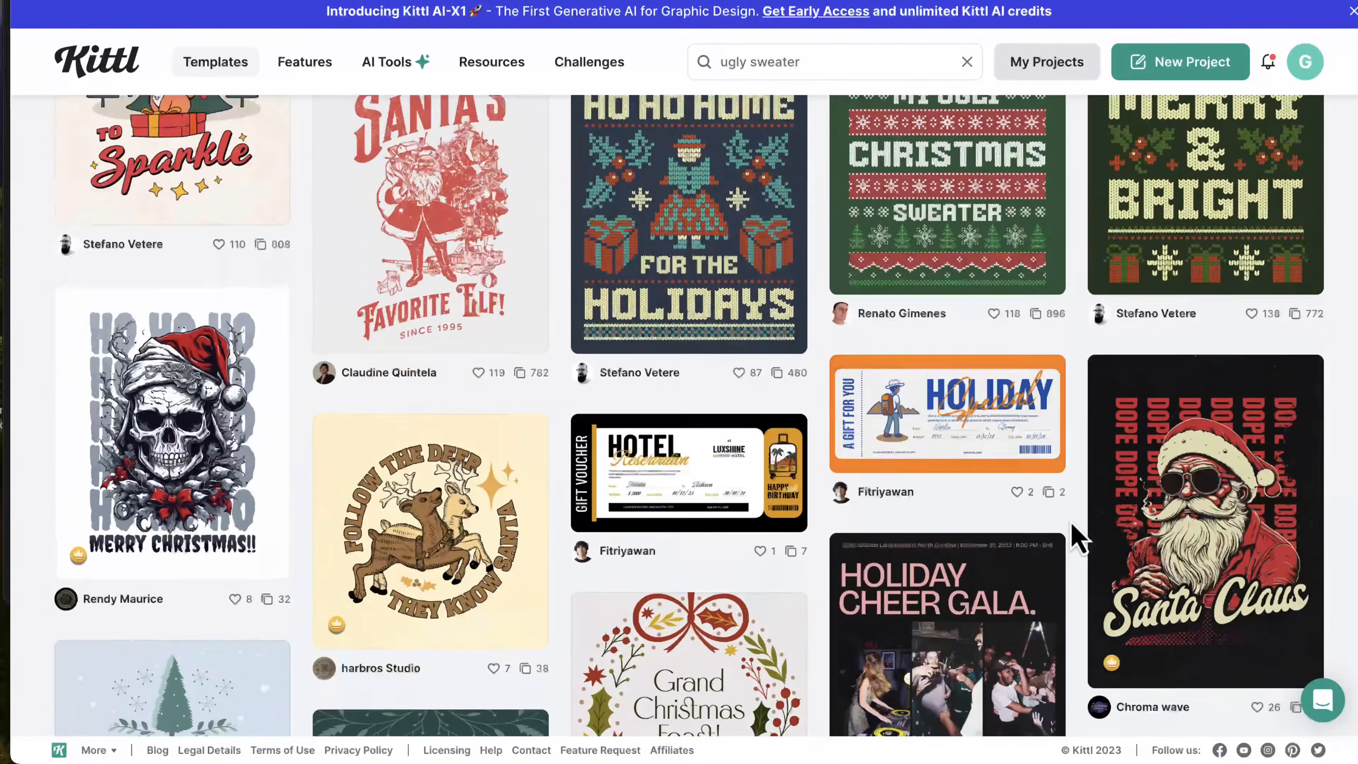
{"action": "scroll", "coordinate": [1076, 538], "scroll_direction": "up", "scroll_amount": 5}
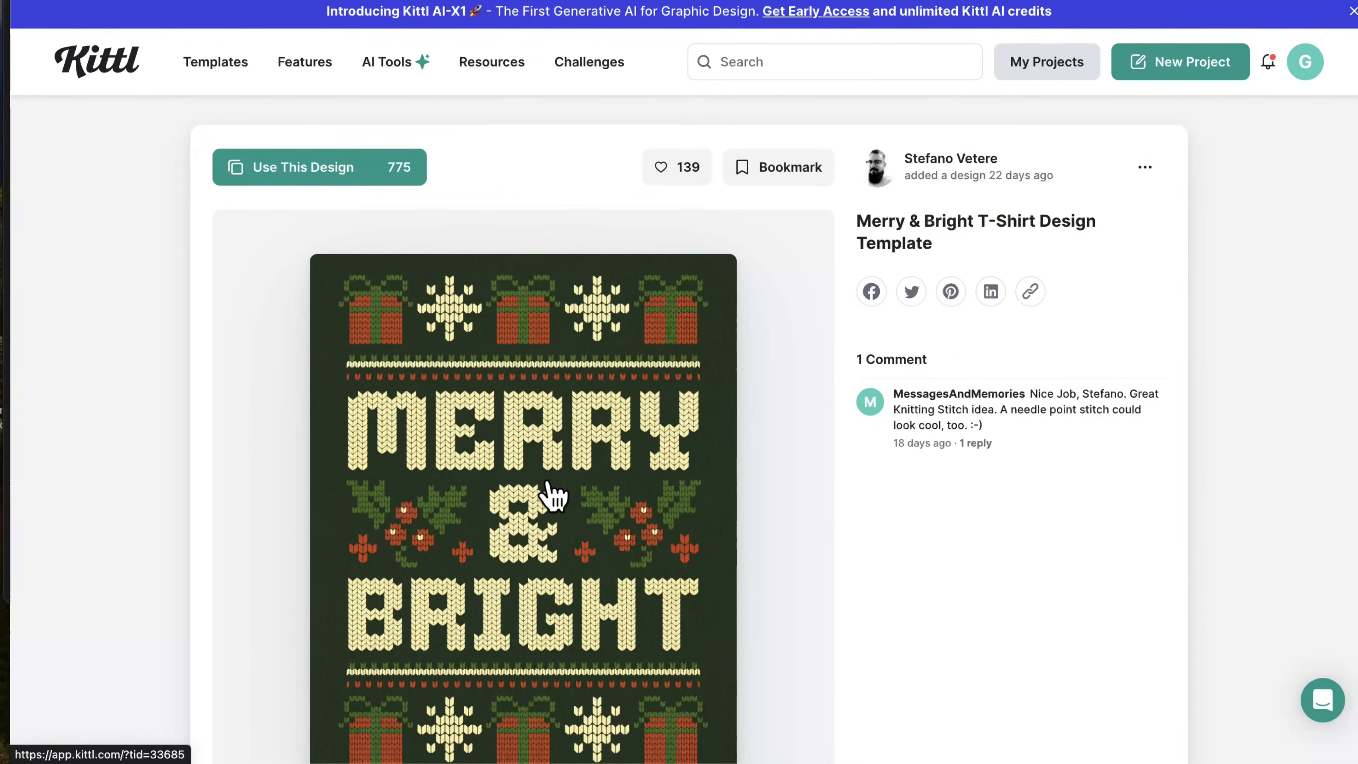
{"action": "scroll", "coordinate": [554, 497], "scroll_direction": "down", "scroll_amount": 3}
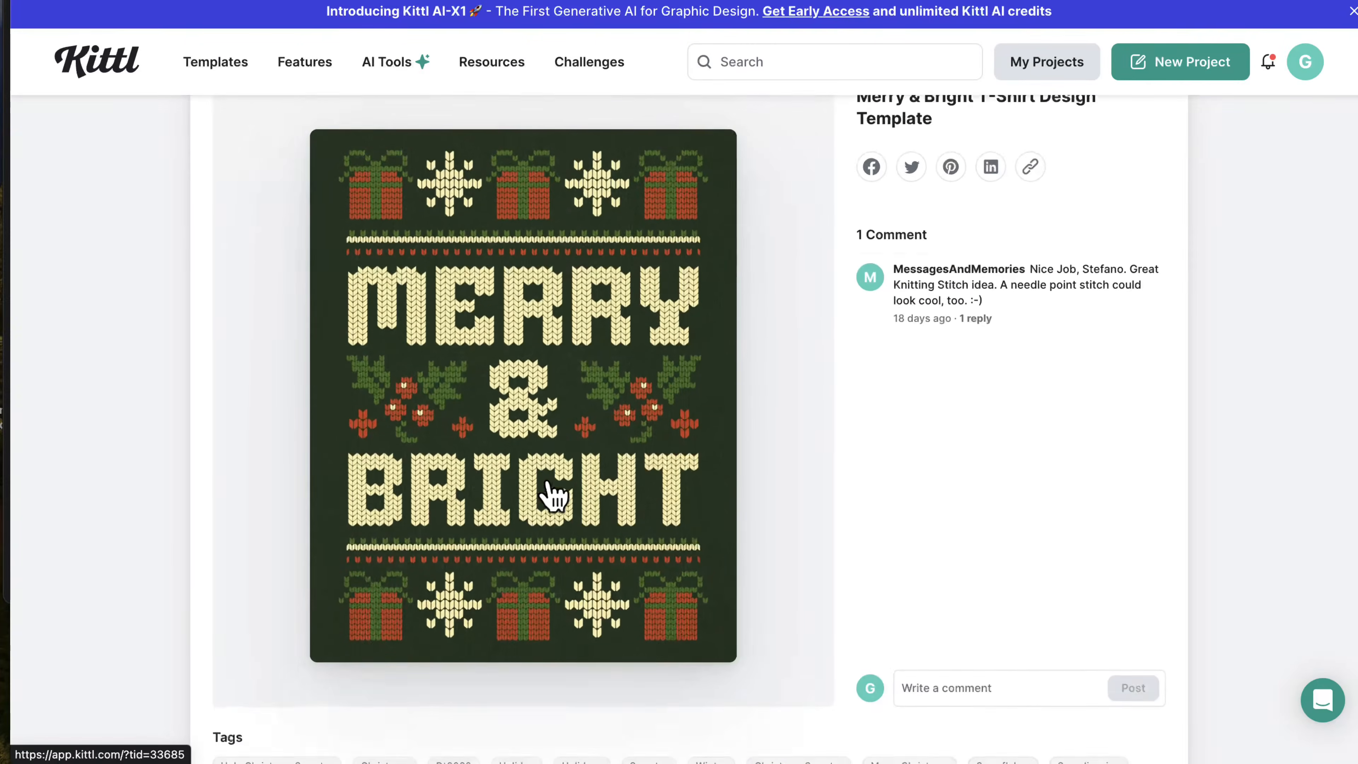
{"action": "scroll", "coordinate": [555, 494], "scroll_direction": "up", "scroll_amount": 2}
{"action": "left_click", "coordinate": [570, 449]}
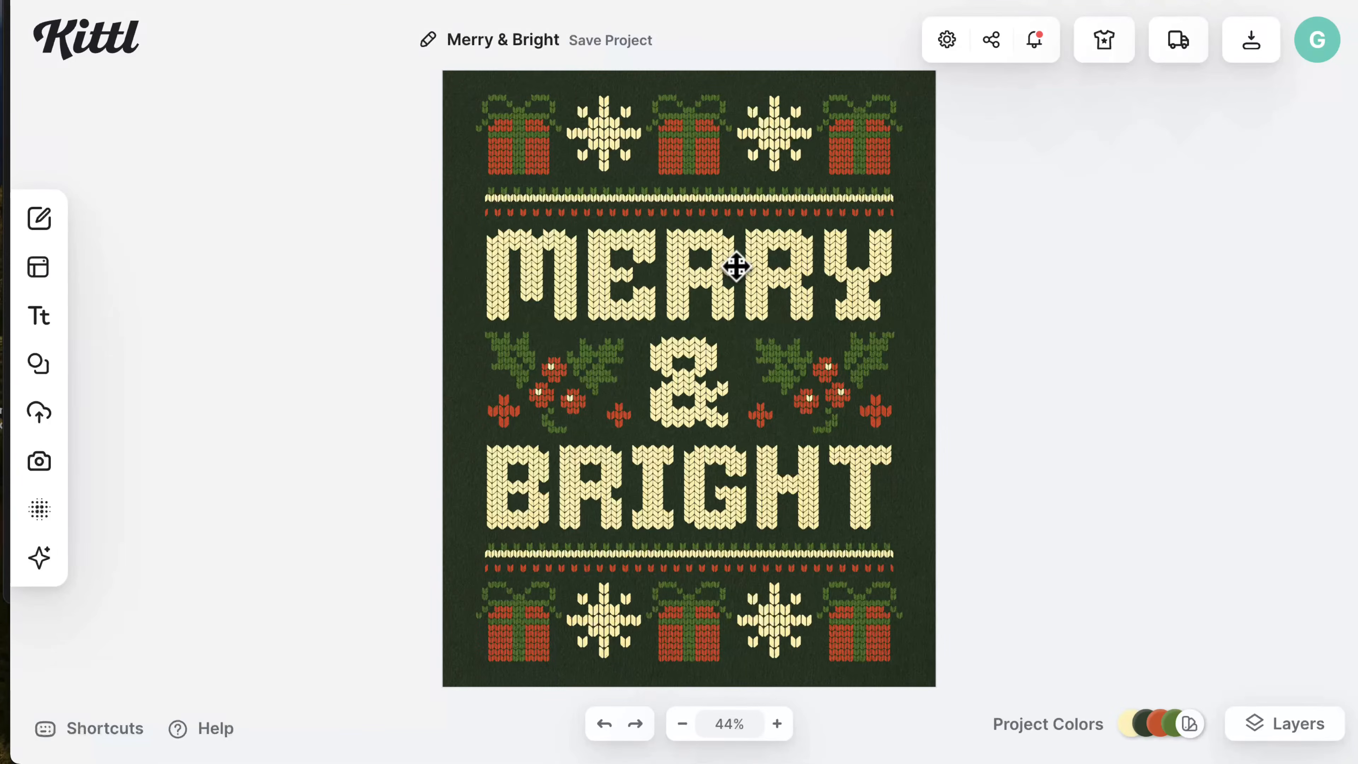
Step: Replace the word MERRY in the knitted heading with UGLY
{"action": "left_click", "coordinate": [736, 266]}
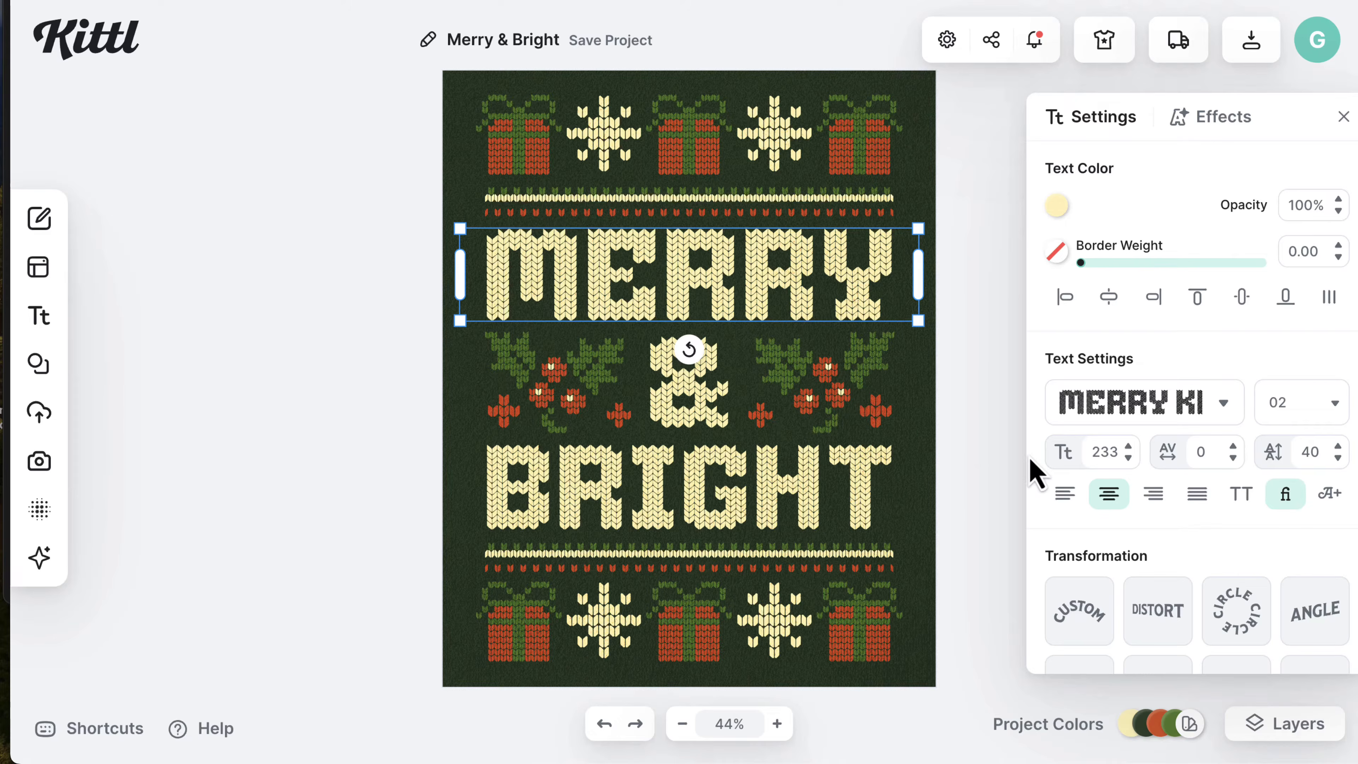
{"action": "left_click", "coordinate": [1225, 404]}
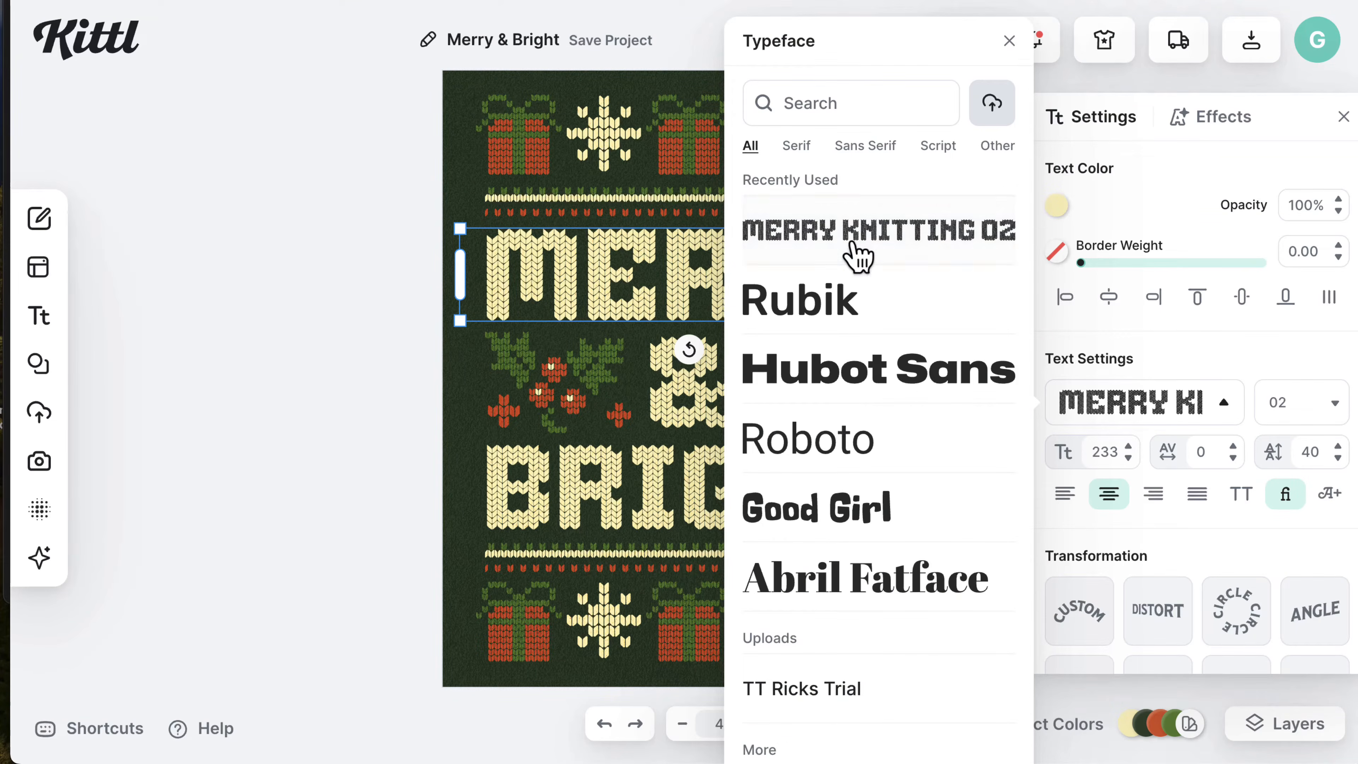
{"action": "left_click", "coordinate": [689, 267]}
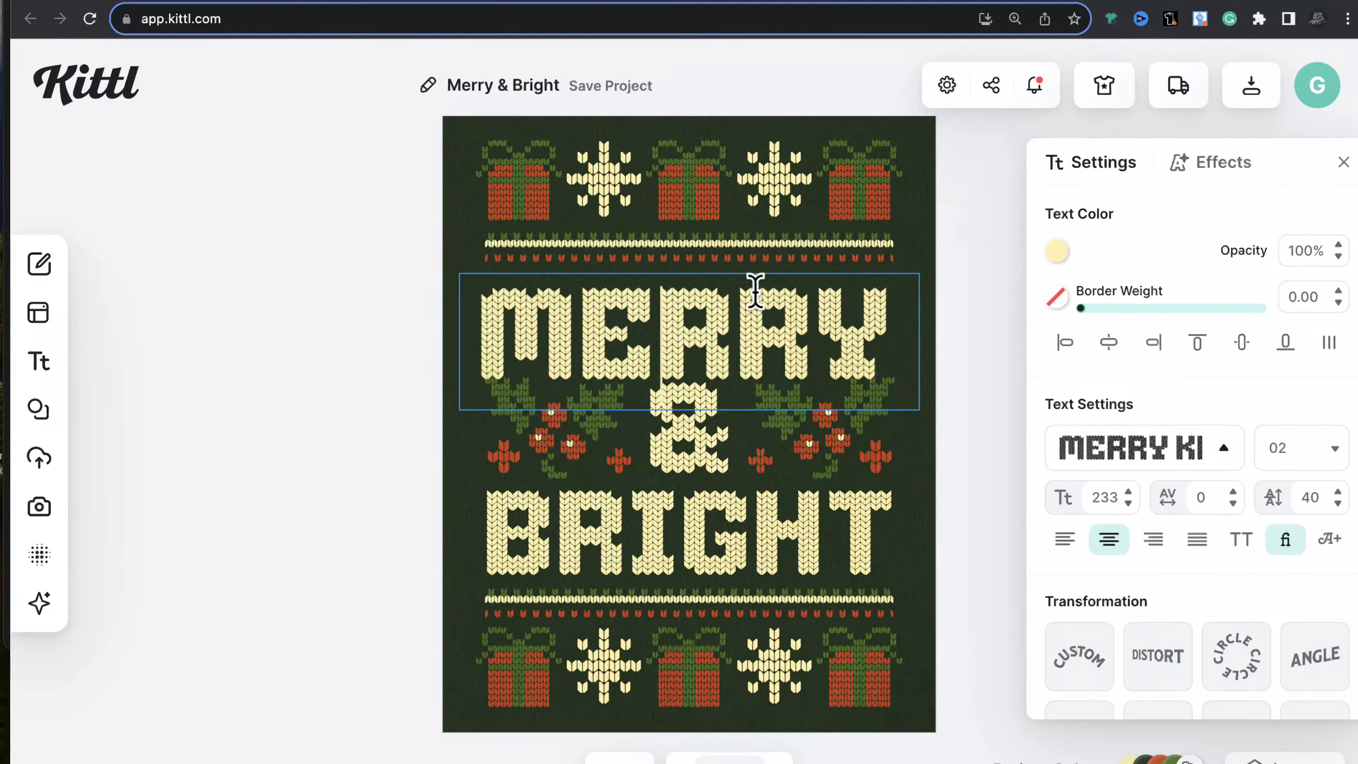
{"action": "key", "text": "BackSpace"}
{"action": "key", "text": "BackSpace"}
{"action": "double_click", "coordinate": [752, 289]}
{"action": "type", "text": "UGLY"}
Step: Replace the ampersand between the two words with ASS and center it on the design
{"action": "left_click", "coordinate": [720, 384]}
{"action": "double_click", "coordinate": [720, 429]}
{"action": "key", "text": "BackSpace"}
{"action": "type", "text": "ASS"}
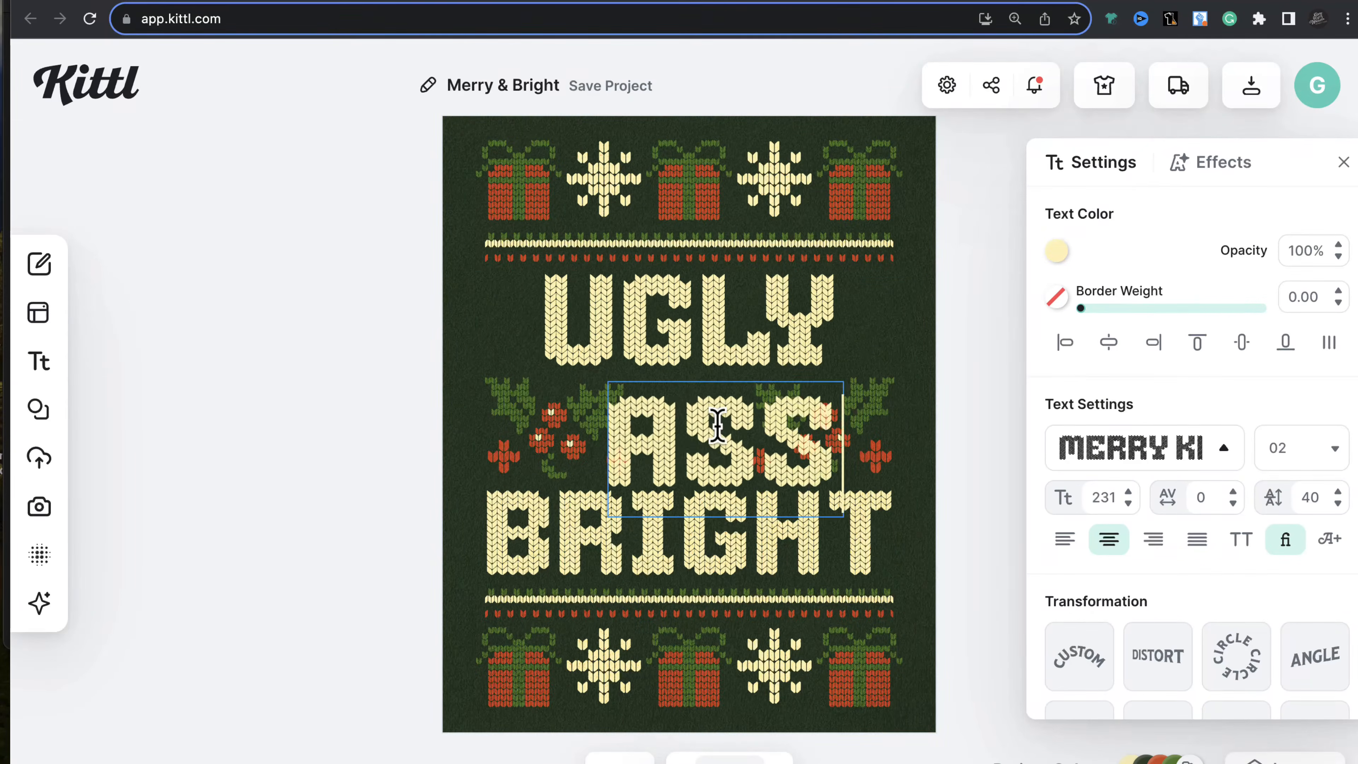
{"action": "left_click", "coordinate": [853, 419]}
{"action": "left_click_drag", "start_coordinate": [769, 509], "coordinate": [896, 508]}
{"action": "left_click_drag", "start_coordinate": [830, 435], "coordinate": [770, 431]}
Step: Replace the word BRIGHT with SWEATER and adjust its font size to fit on one line
{"action": "double_click", "coordinate": [851, 527]}
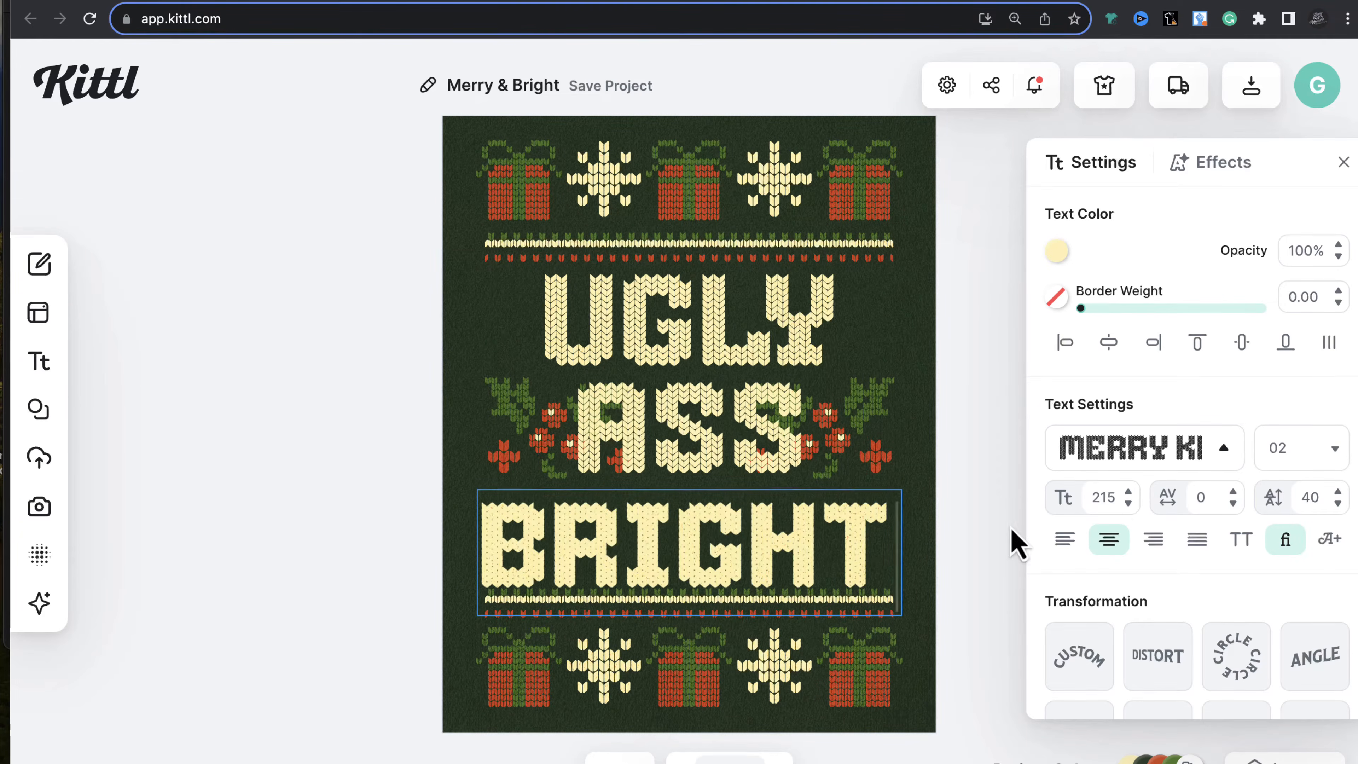
{"action": "left_click", "coordinate": [1129, 504]}
{"action": "double_click", "coordinate": [795, 522]}
{"action": "key", "text": "BackSpace"}
{"action": "type", "text": "SW"}
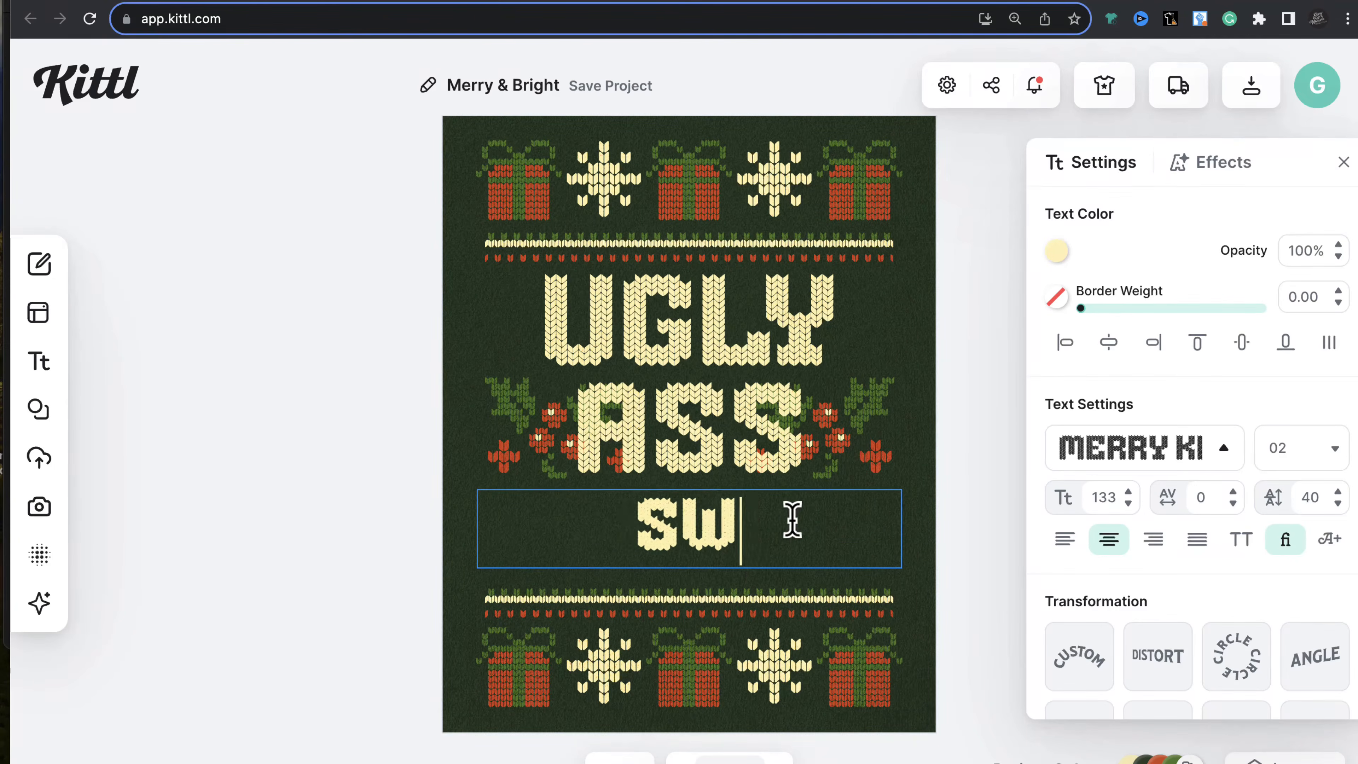
{"action": "type", "text": "EATER"}
{"action": "left_click", "coordinate": [788, 394]}
{"action": "left_click", "coordinate": [833, 527]}
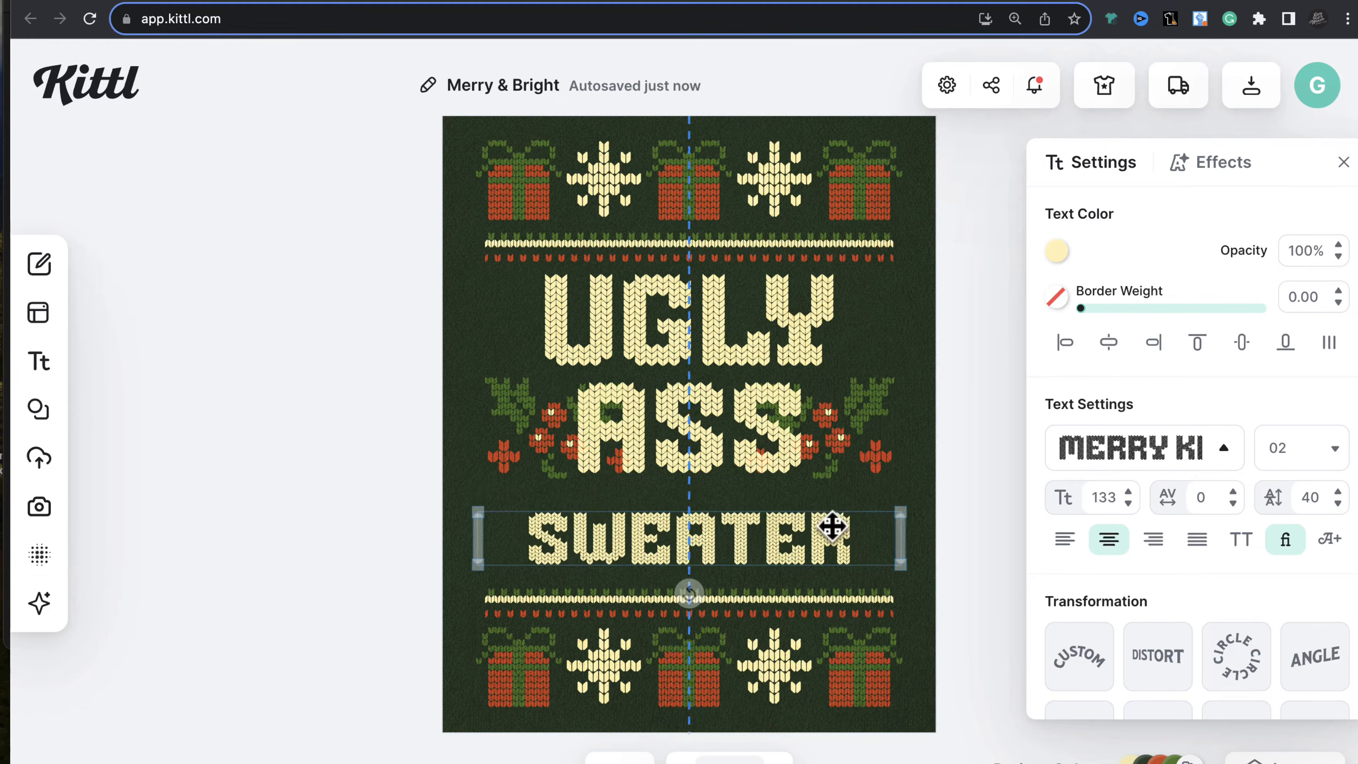
{"action": "left_click", "coordinate": [1128, 492]}
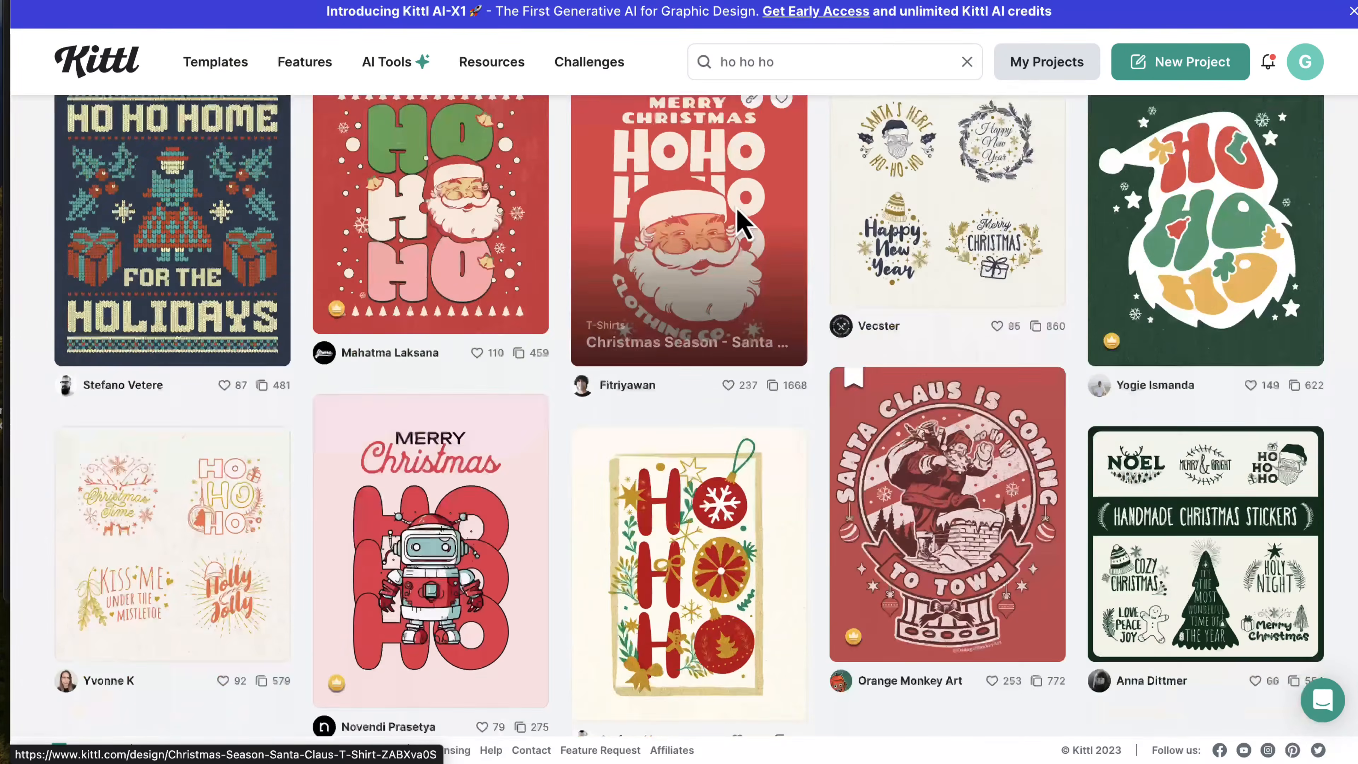
Step: Open the Christmas Season - Santa Claus template from the ho ho ho results and select its Santa illustration
{"action": "scroll", "coordinate": [743, 222], "scroll_direction": "up", "scroll_amount": 2}
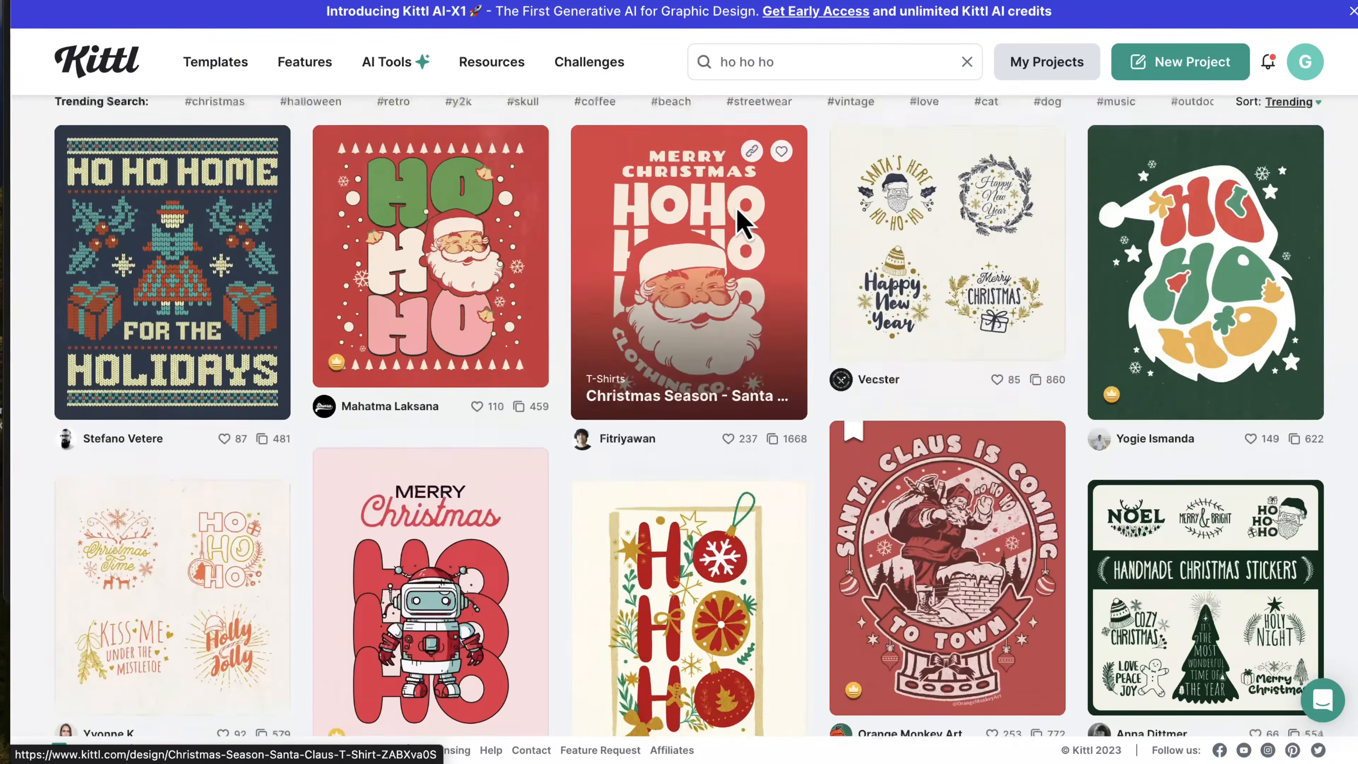
{"action": "left_click", "coordinate": [676, 294]}
{"action": "left_click", "coordinate": [643, 434]}
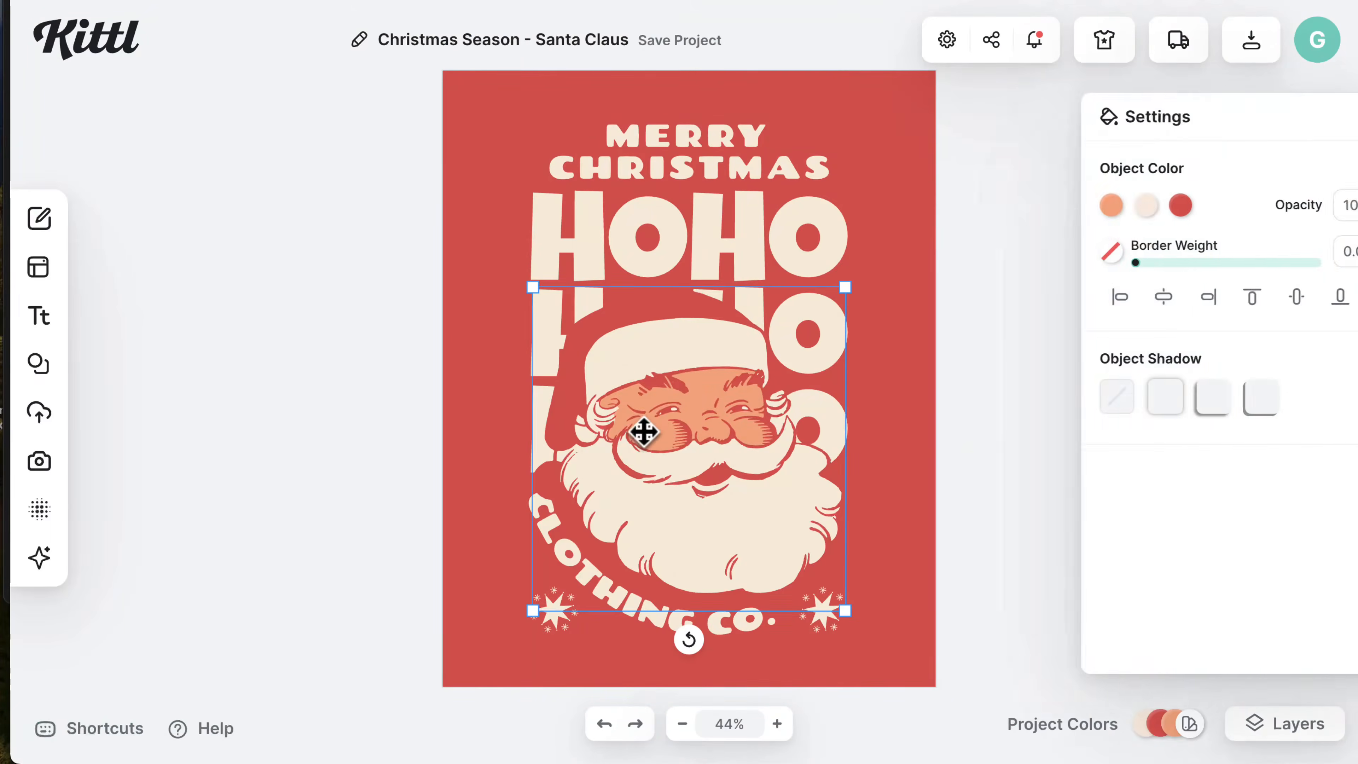
Step: Delete the curved CLOTHING CO. text and move the Santa illustration down toward the lower edge of the design
{"action": "left_click", "coordinate": [604, 591]}
{"action": "left_click_drag", "start_coordinate": [604, 591], "coordinate": [599, 612]}
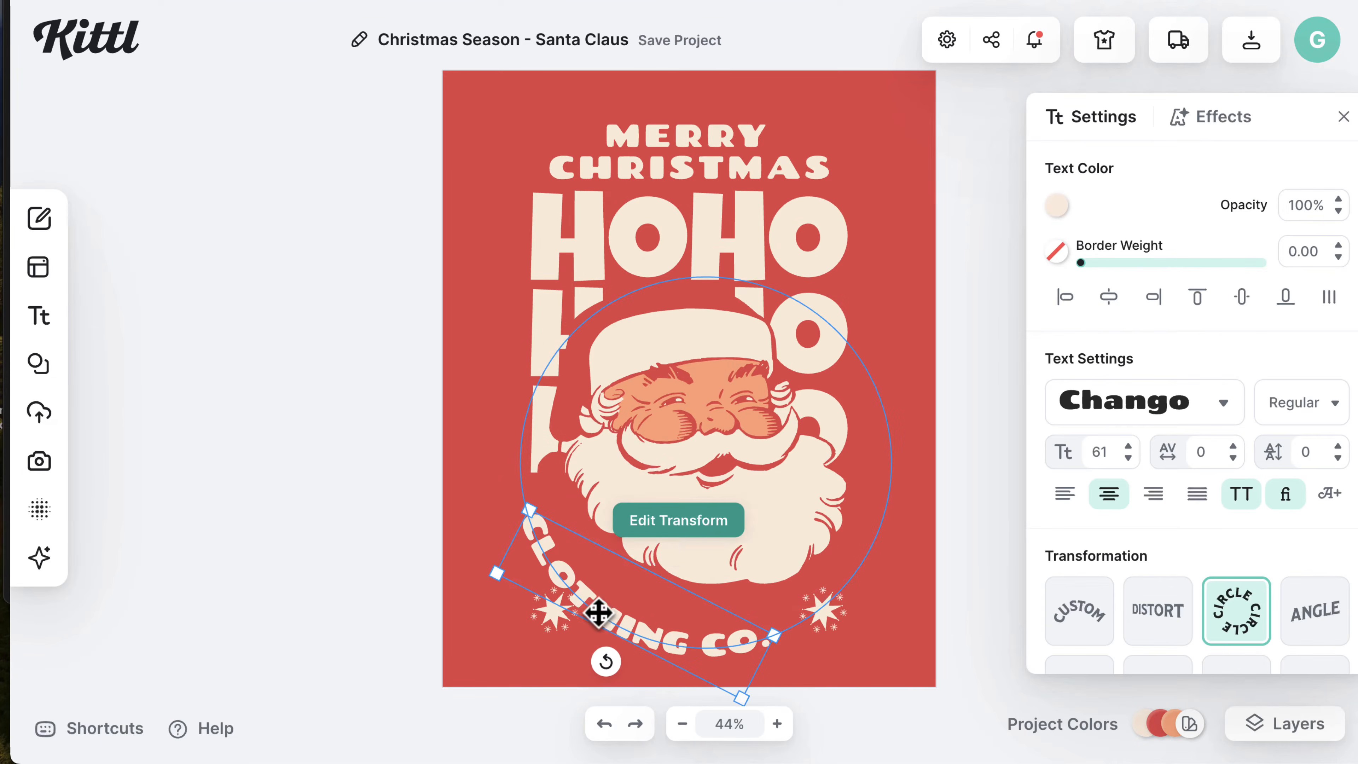
{"action": "key", "text": "Delete"}
{"action": "left_click_drag", "start_coordinate": [734, 352], "coordinate": [724, 438]}
{"action": "left_click_drag", "start_coordinate": [737, 345], "coordinate": [740, 318]}
Step: Remove the second and third HOHO lines from the large text block, keeping only the first
{"action": "double_click", "coordinate": [773, 250]}
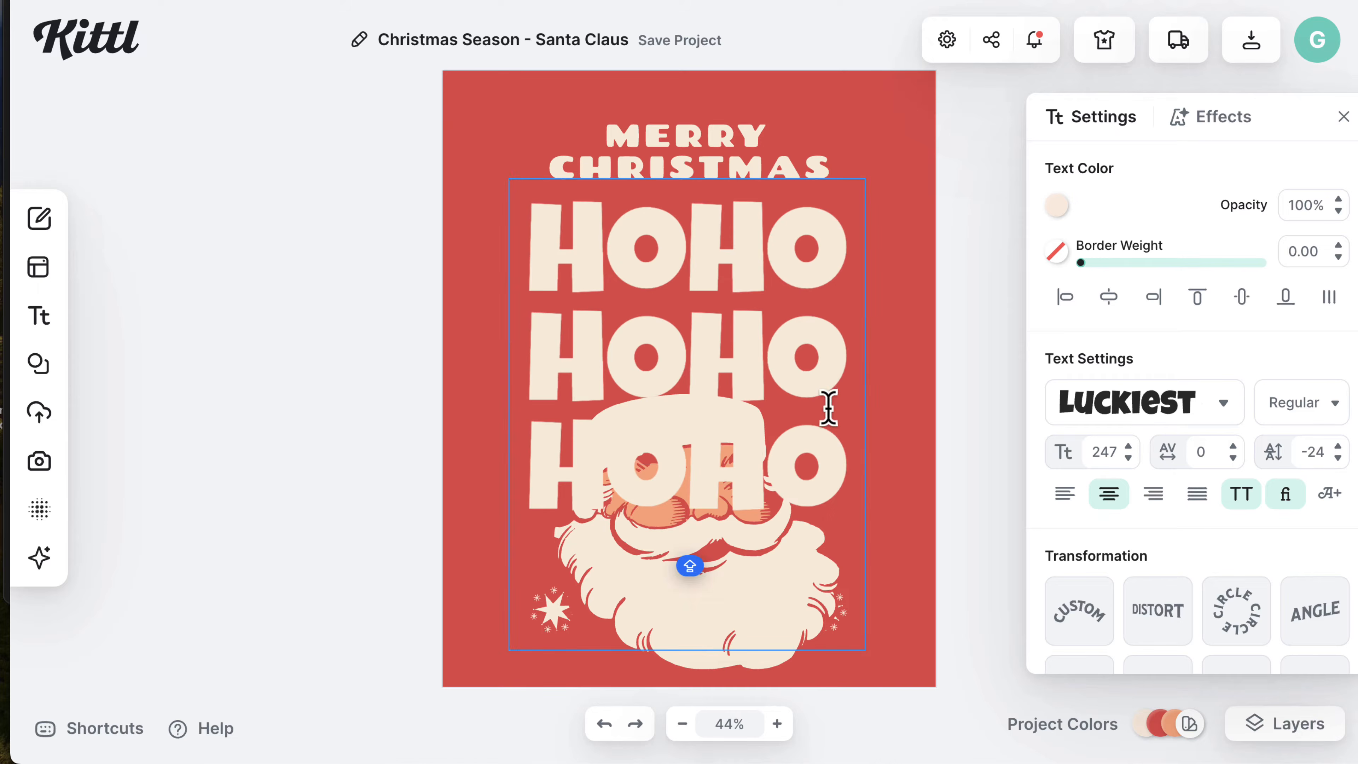
{"action": "key", "text": "BackSpace"}
{"action": "key", "text": "BackSpace"}
{"action": "key", "text": "BackSpace"}
{"action": "key", "text": "BackSpace"}
{"action": "key", "text": "BackSpace"}
{"action": "key", "text": "BackSpace"}
{"action": "key", "text": "BackSpace"}
{"action": "key", "text": "BackSpace"}
{"action": "key", "text": "BackSpace"}
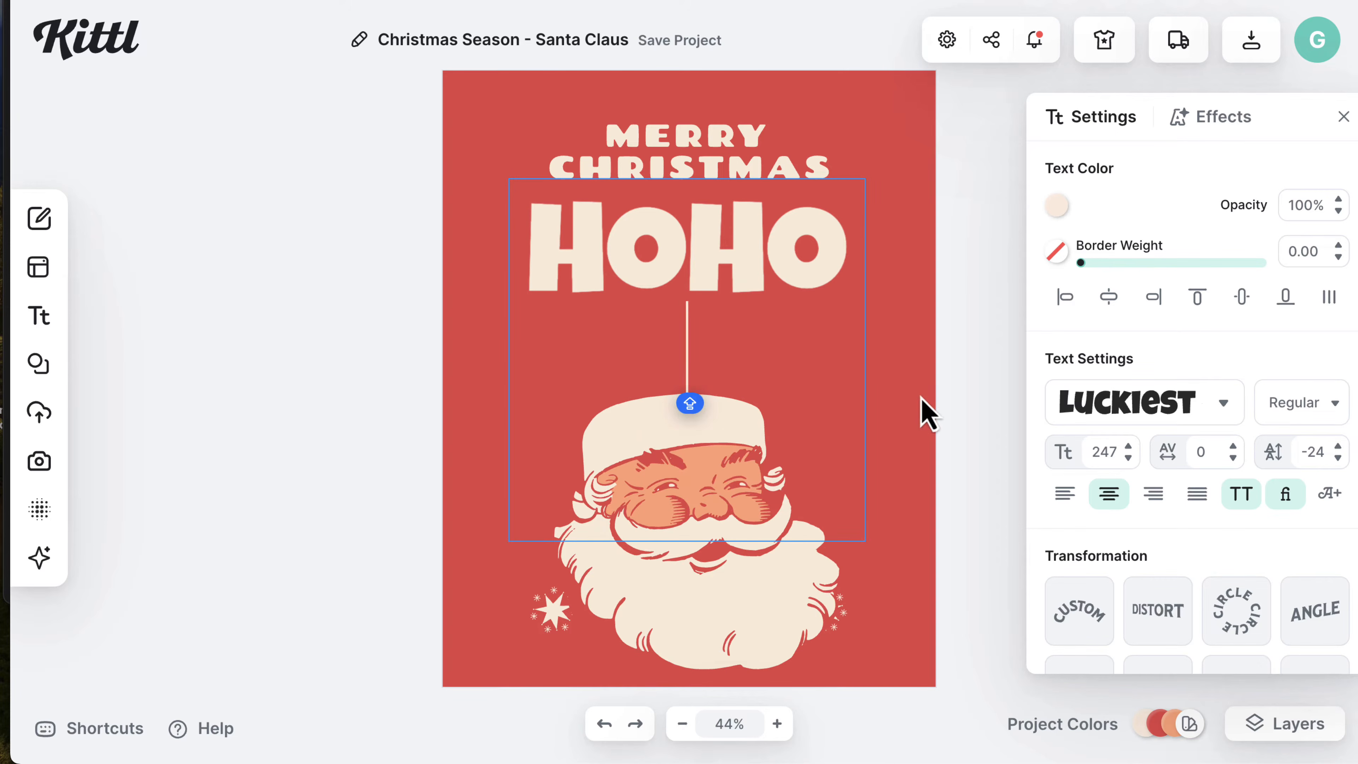
Step: Move the HOHO text lower and add HOES as its second line
{"action": "key", "text": "Escape"}
{"action": "left_click_drag", "start_coordinate": [861, 216], "coordinate": [901, 298]}
{"action": "double_click", "coordinate": [827, 289]}
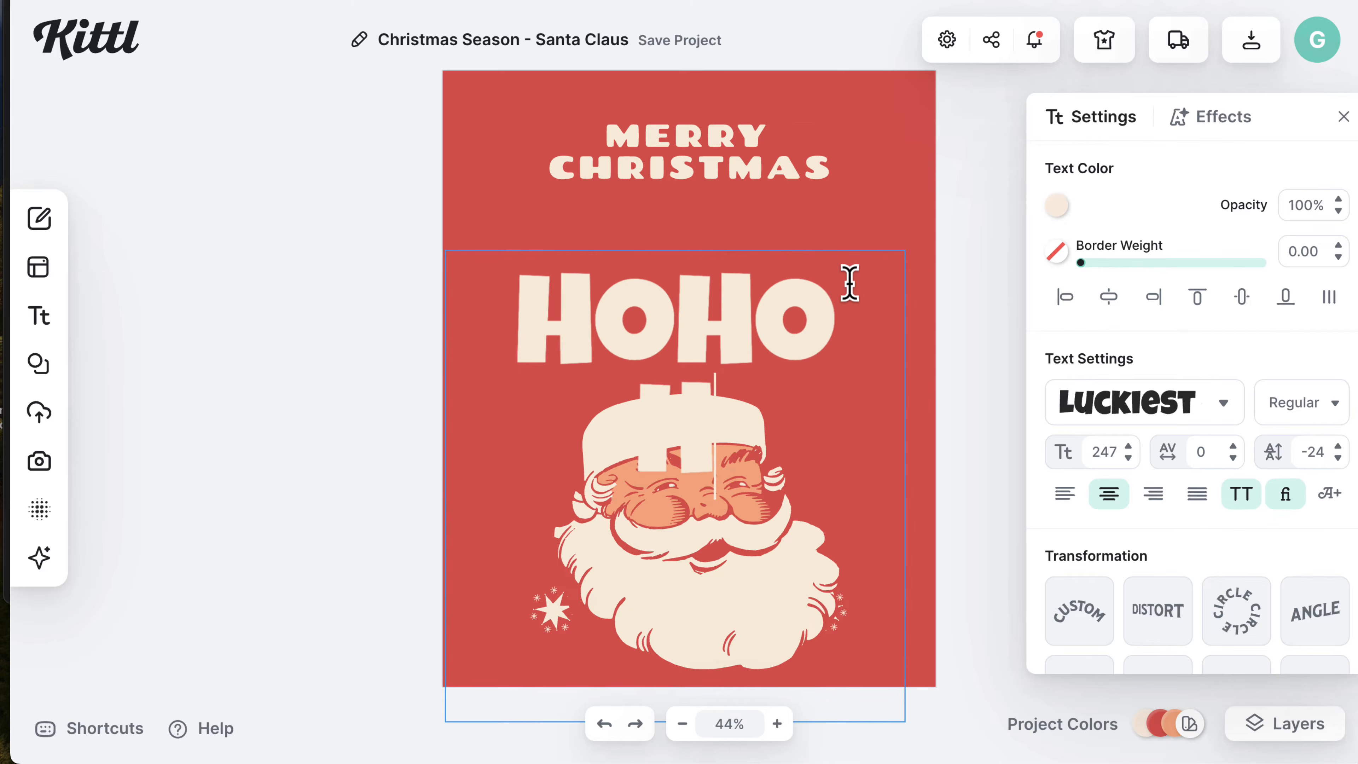
{"action": "type", "text": "HOES"}
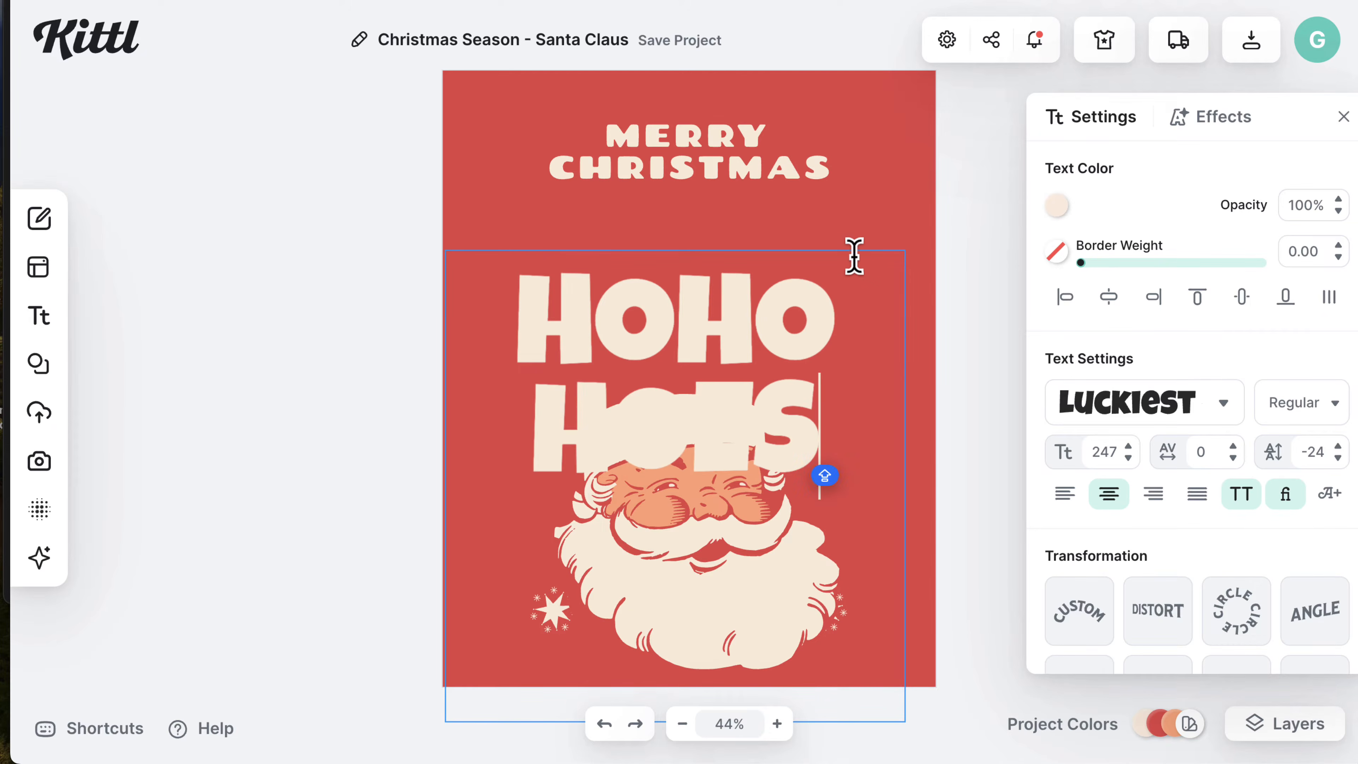
{"action": "key", "text": "Escape"}
Step: Replace the MERRY CHRISTMAS heading with I'M JUST HERE FOR THE and fit its text box across two lines
{"action": "double_click", "coordinate": [780, 170]}
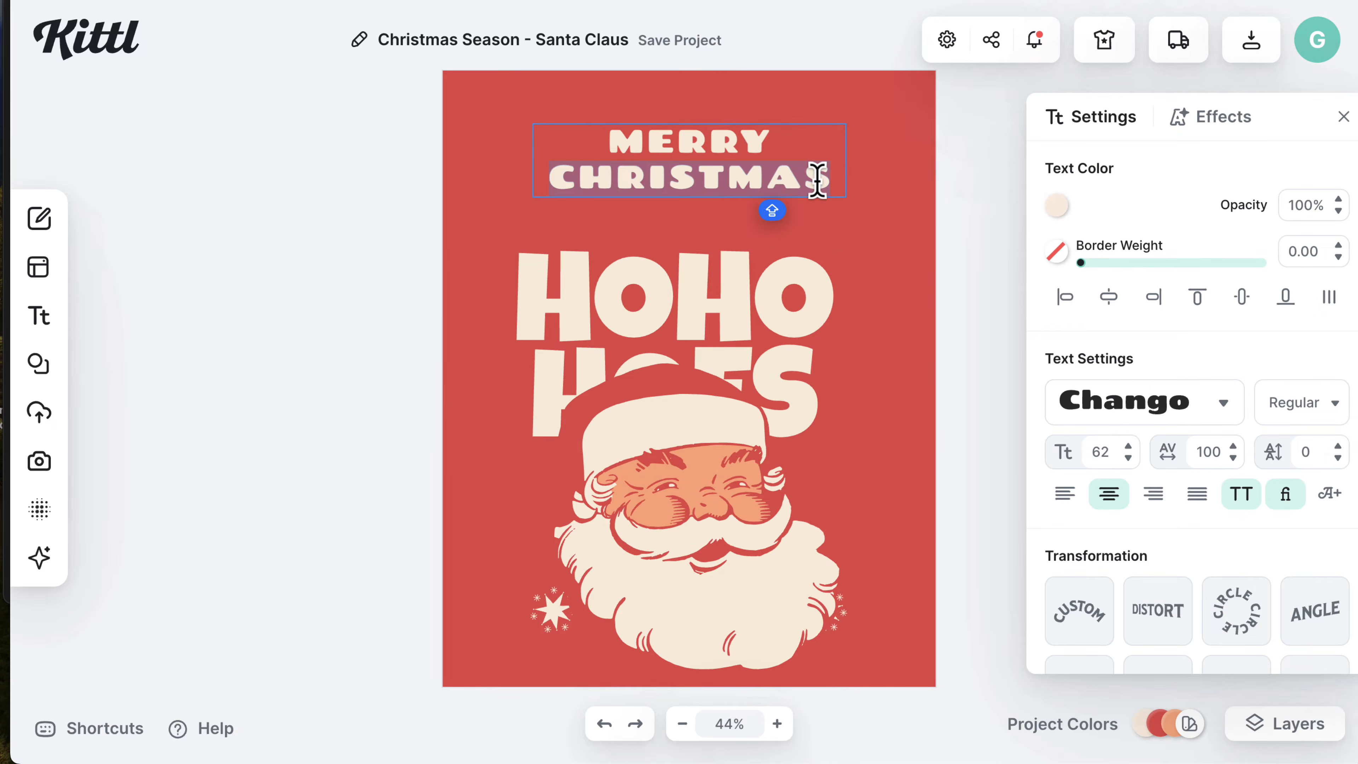
{"action": "key", "text": "BackSpace"}
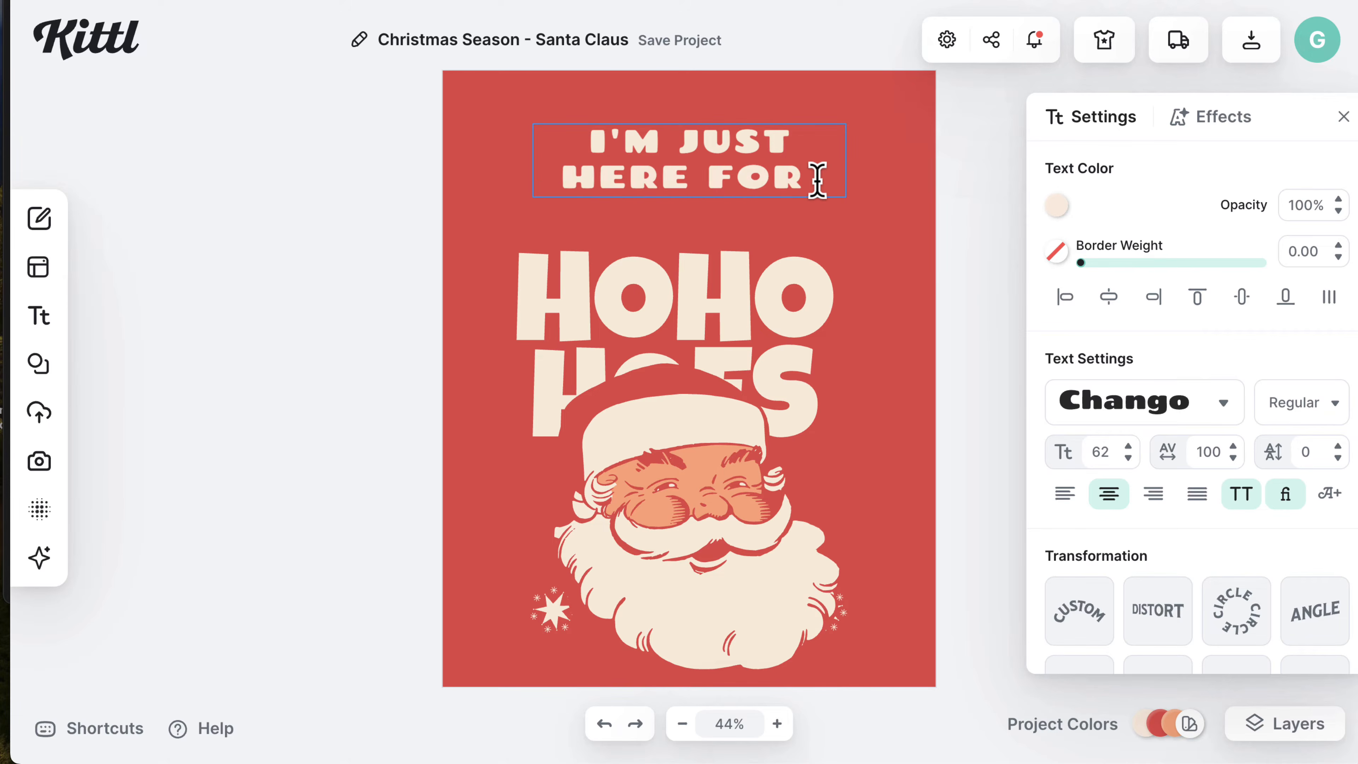
{"action": "left_click", "coordinate": [858, 181]}
{"action": "left_click_drag", "start_coordinate": [844, 166], "coordinate": [765, 156]}
Step: Move the HOHO HOES text up beneath the heading and shift Santa up so his hat overlaps it
{"action": "left_click_drag", "start_coordinate": [751, 284], "coordinate": [762, 220]}
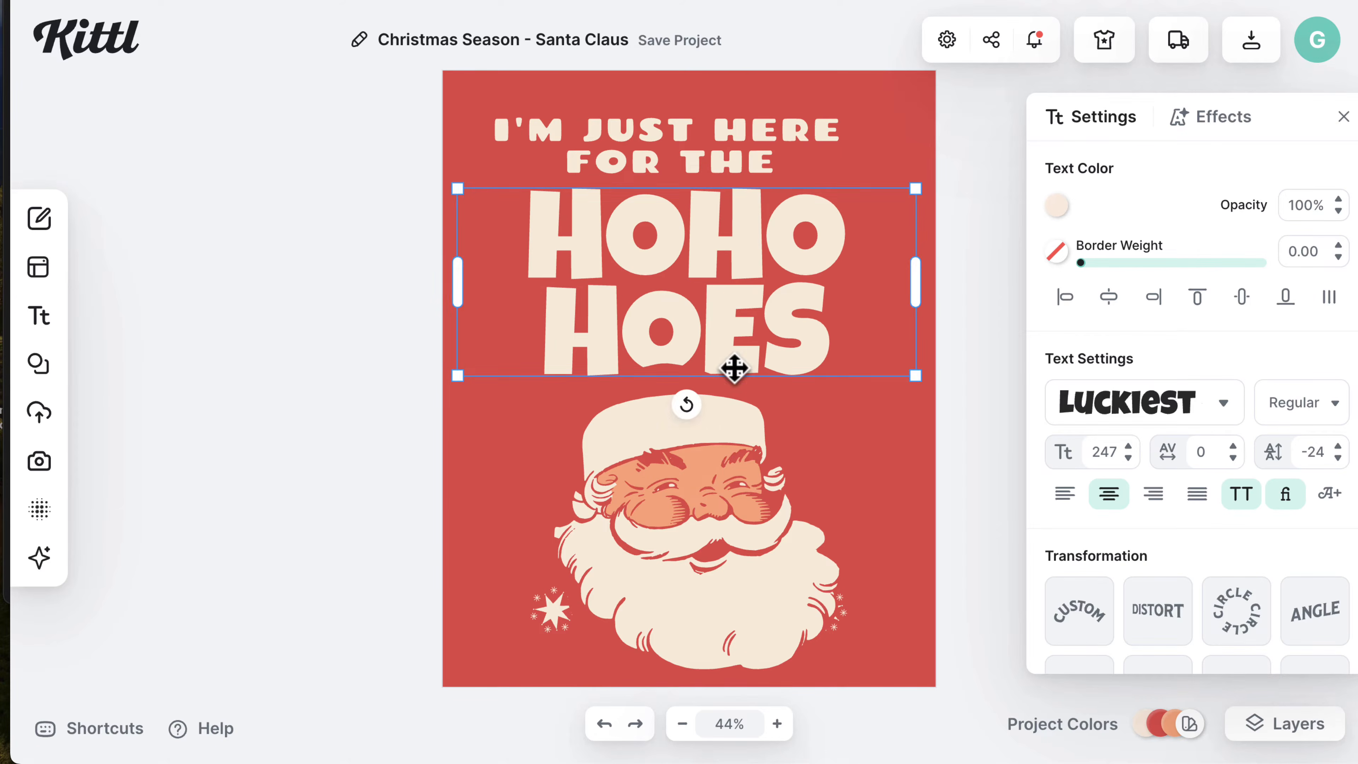
{"action": "left_click_drag", "start_coordinate": [729, 420], "coordinate": [745, 397]}
Step: Change the large text to HO HO on the first line and HO'S on the second, widening its text box slightly
{"action": "left_click", "coordinate": [756, 252]}
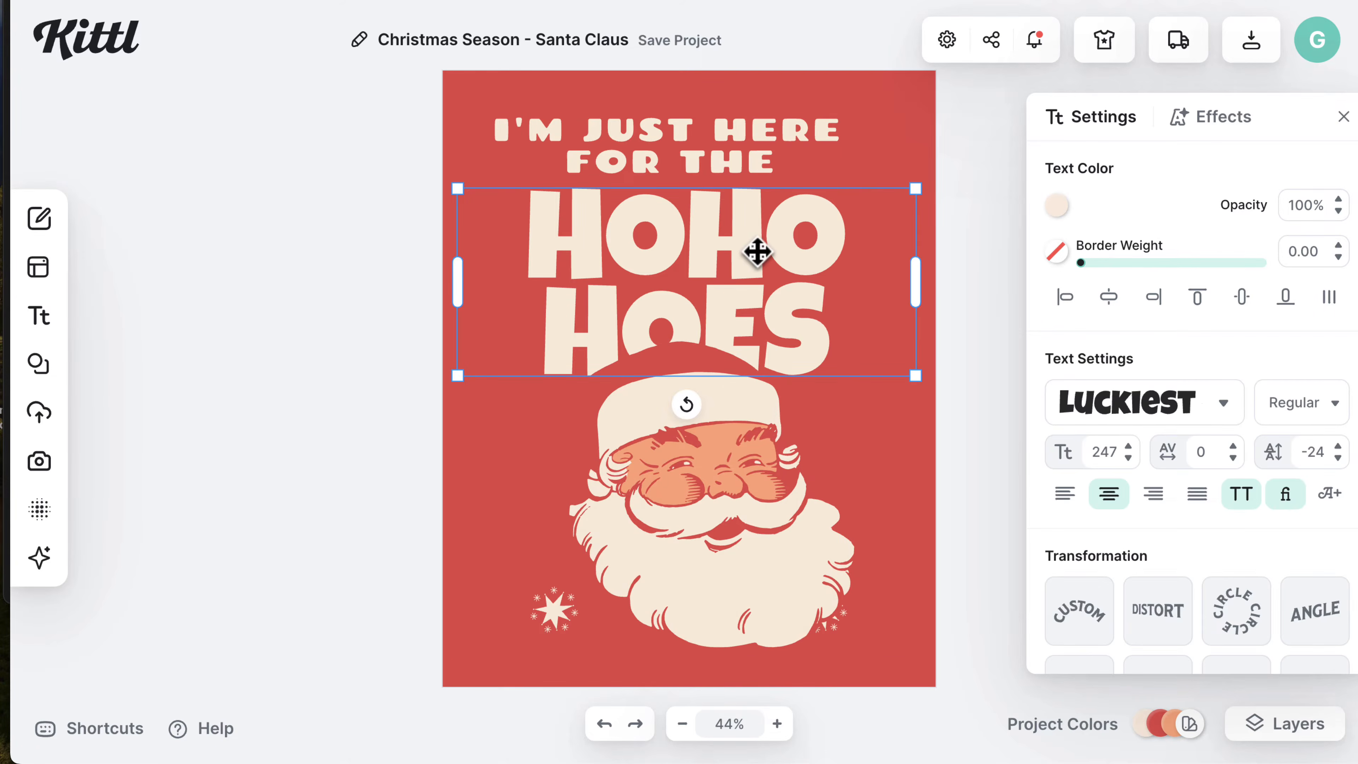
{"action": "left_click", "coordinate": [759, 310]}
{"action": "key", "text": "BackSpace"}
{"action": "type", "text": "'"}
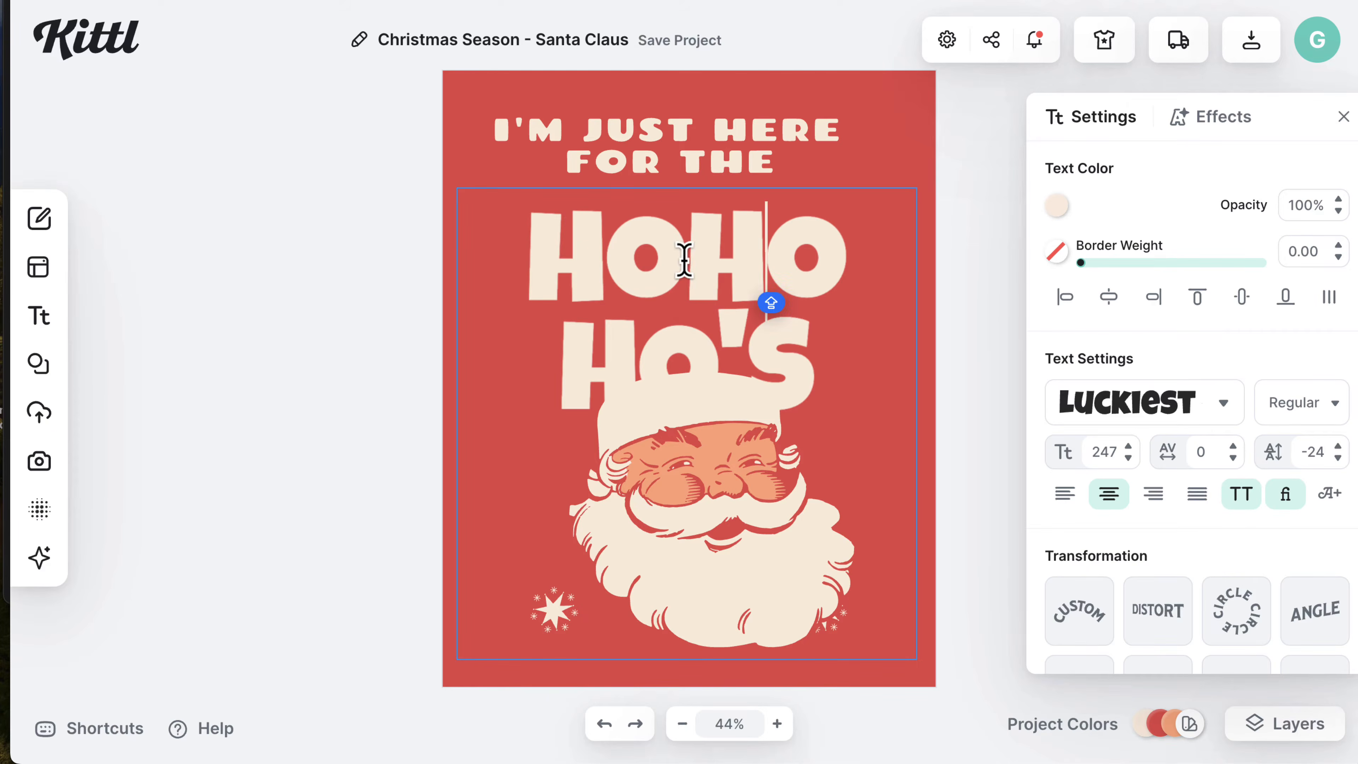
{"action": "left_click", "coordinate": [684, 260]}
{"action": "scroll", "coordinate": [694, 327], "scroll_direction": "down", "scroll_amount": 2}
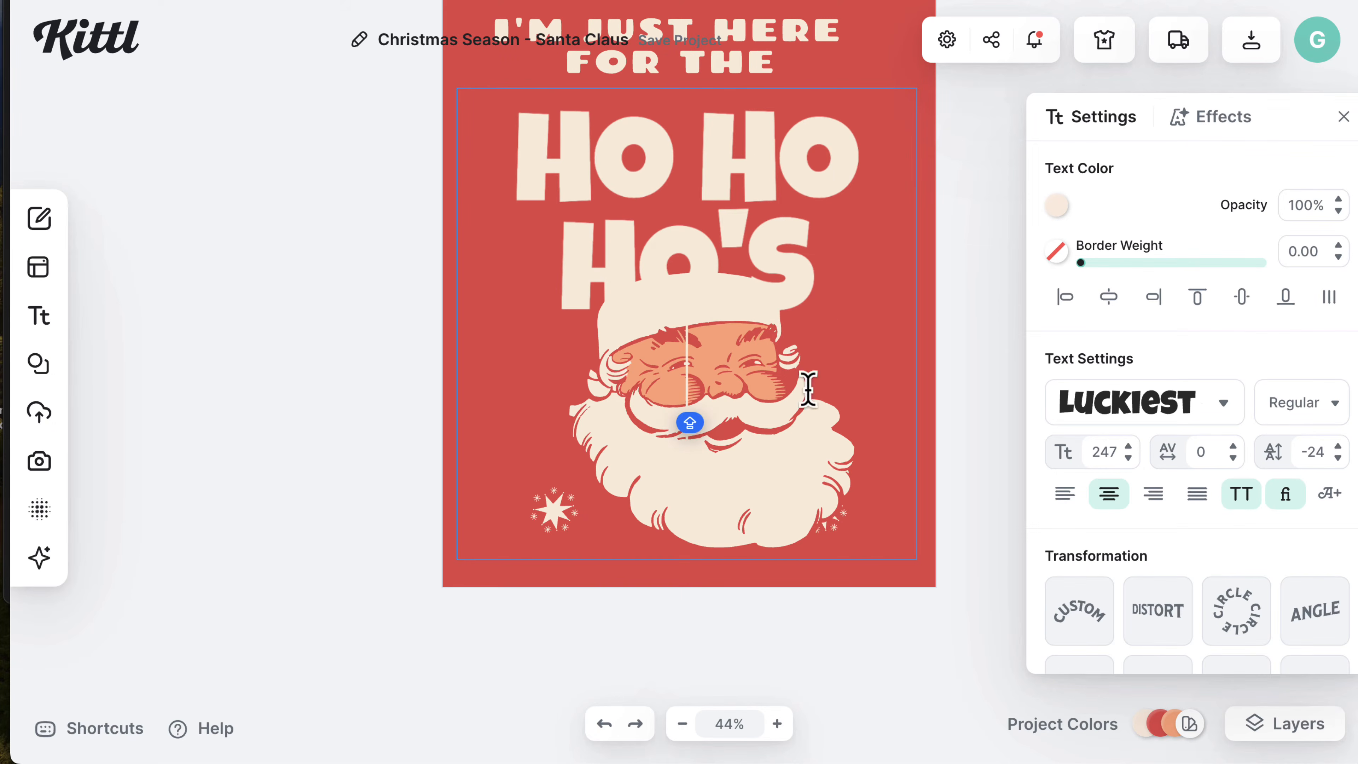
{"action": "left_click", "coordinate": [925, 173]}
{"action": "left_click_drag", "start_coordinate": [908, 191], "coordinate": [916, 185]}
{"action": "left_click", "coordinate": [927, 101]}
{"action": "left_click", "coordinate": [828, 140]}
{"action": "scroll", "coordinate": [813, 170], "scroll_direction": "up", "scroll_amount": 2}
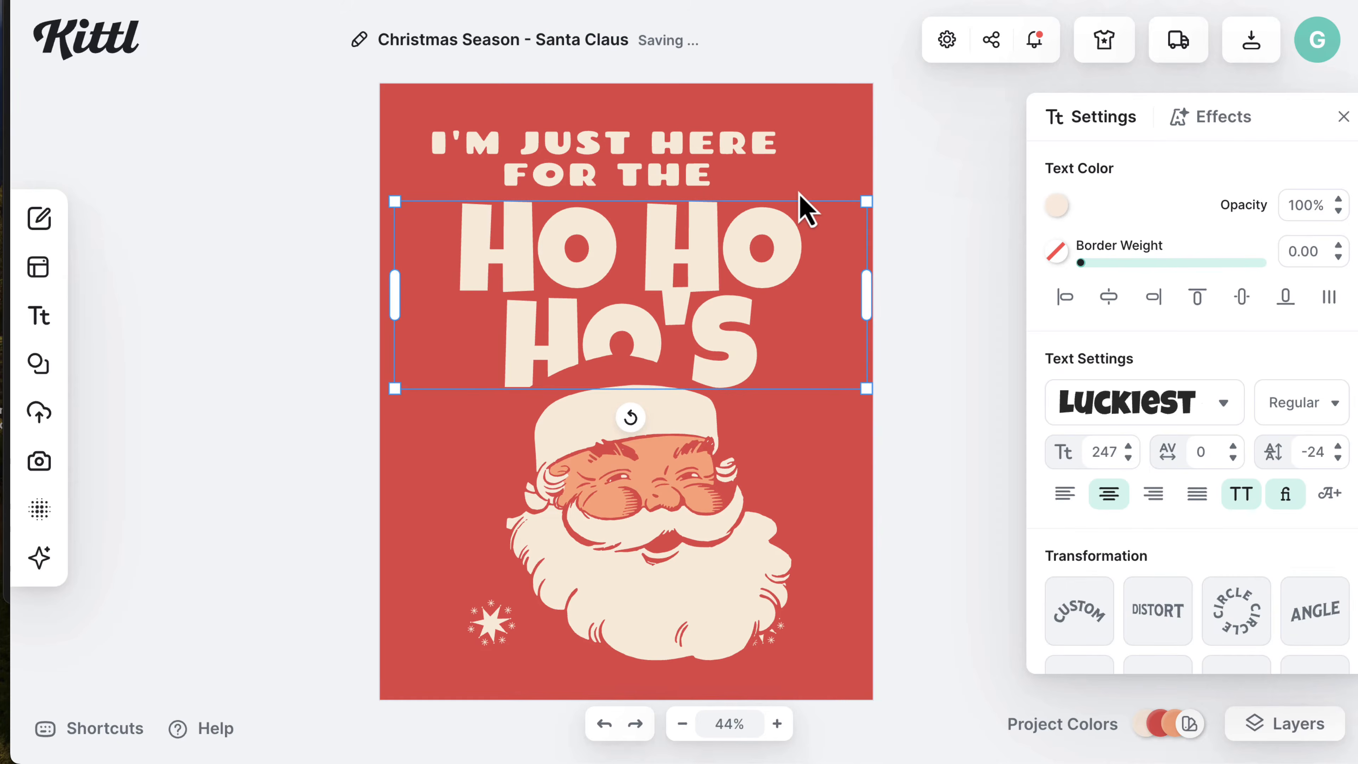
Step: Apply the Circle transformation to the I'M JUST HERE FOR THE line and adjust its arc
{"action": "left_click_drag", "start_coordinate": [758, 158], "coordinate": [771, 156]}
{"action": "left_click", "coordinate": [1089, 623]}
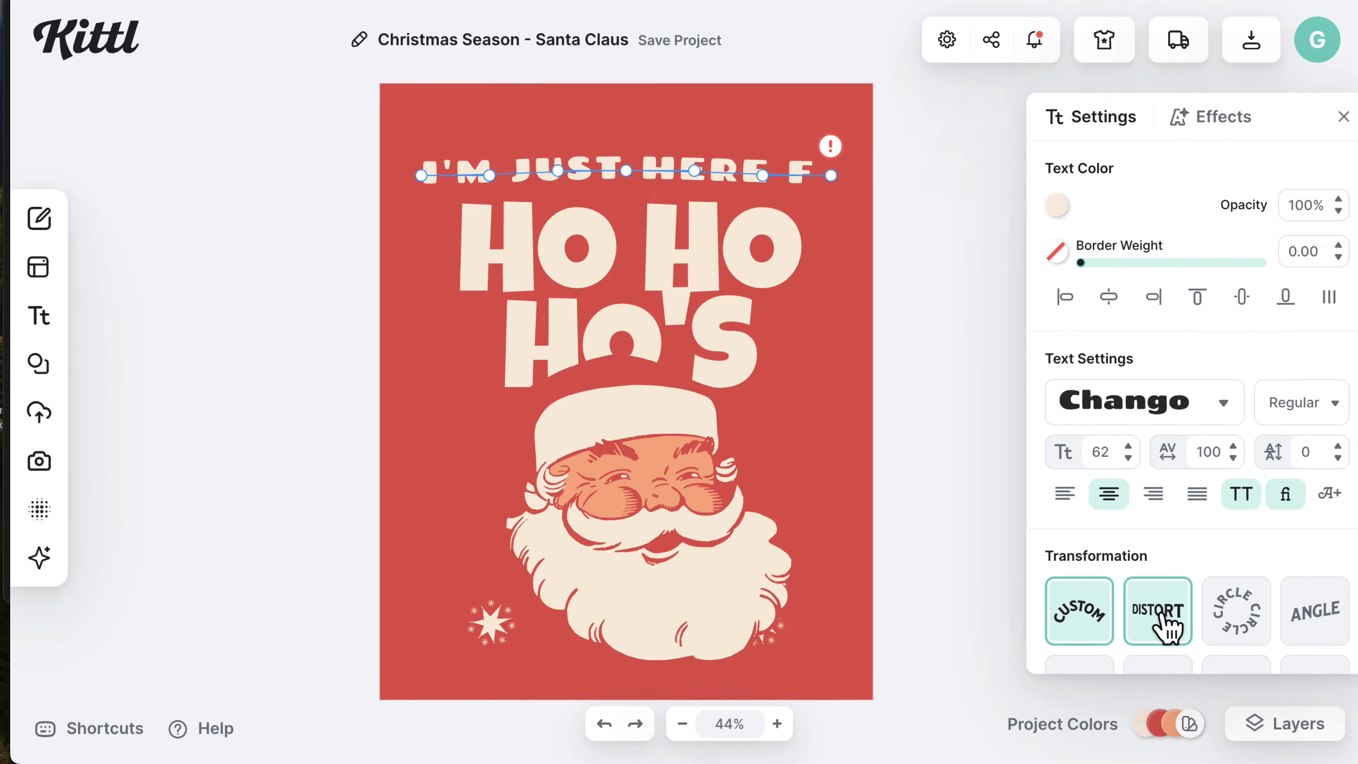
{"action": "left_click", "coordinate": [1222, 616]}
{"action": "left_click_drag", "start_coordinate": [903, 393], "coordinate": [833, 336]}
{"action": "left_click_drag", "start_coordinate": [732, 203], "coordinate": [485, 212]}
Step: Move the Santa illustration up and place the HO HO HO'S text below his beard
{"action": "double_click", "coordinate": [648, 471]}
{"action": "left_click_drag", "start_coordinate": [685, 561], "coordinate": [695, 370]}
{"action": "left_click_drag", "start_coordinate": [476, 281], "coordinate": [736, 546]}
Step: Scale the curved I'M JUST HERE FOR THE text to font size 51 and arch it over Santa's hat
{"action": "left_click", "coordinate": [407, 271]}
{"action": "left_click_drag", "start_coordinate": [437, 220], "coordinate": [459, 235]}
{"action": "left_click_drag", "start_coordinate": [412, 297], "coordinate": [509, 282]}
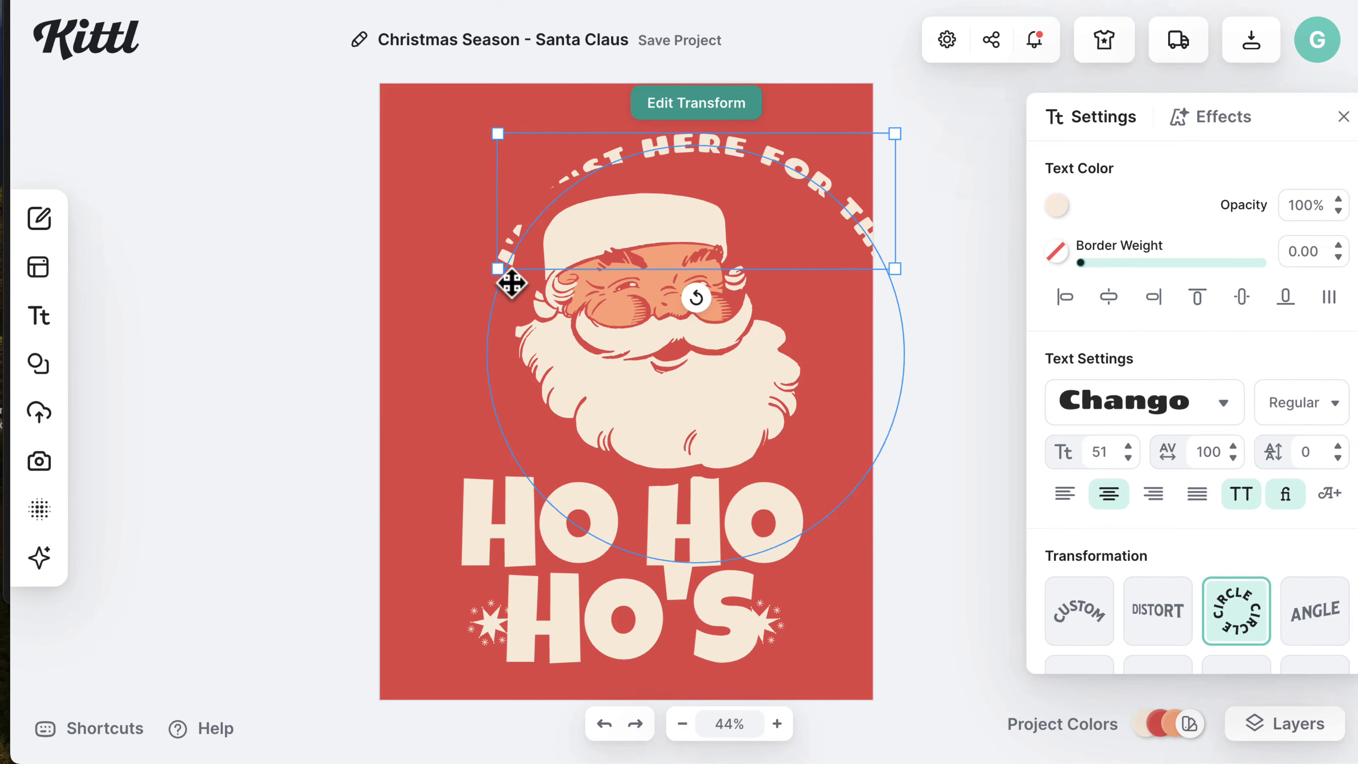
{"action": "left_click_drag", "start_coordinate": [802, 169], "coordinate": [746, 170]}
Step: Set the curved text's typeface to Merry Knitting 02
{"action": "left_click", "coordinate": [1224, 403]}
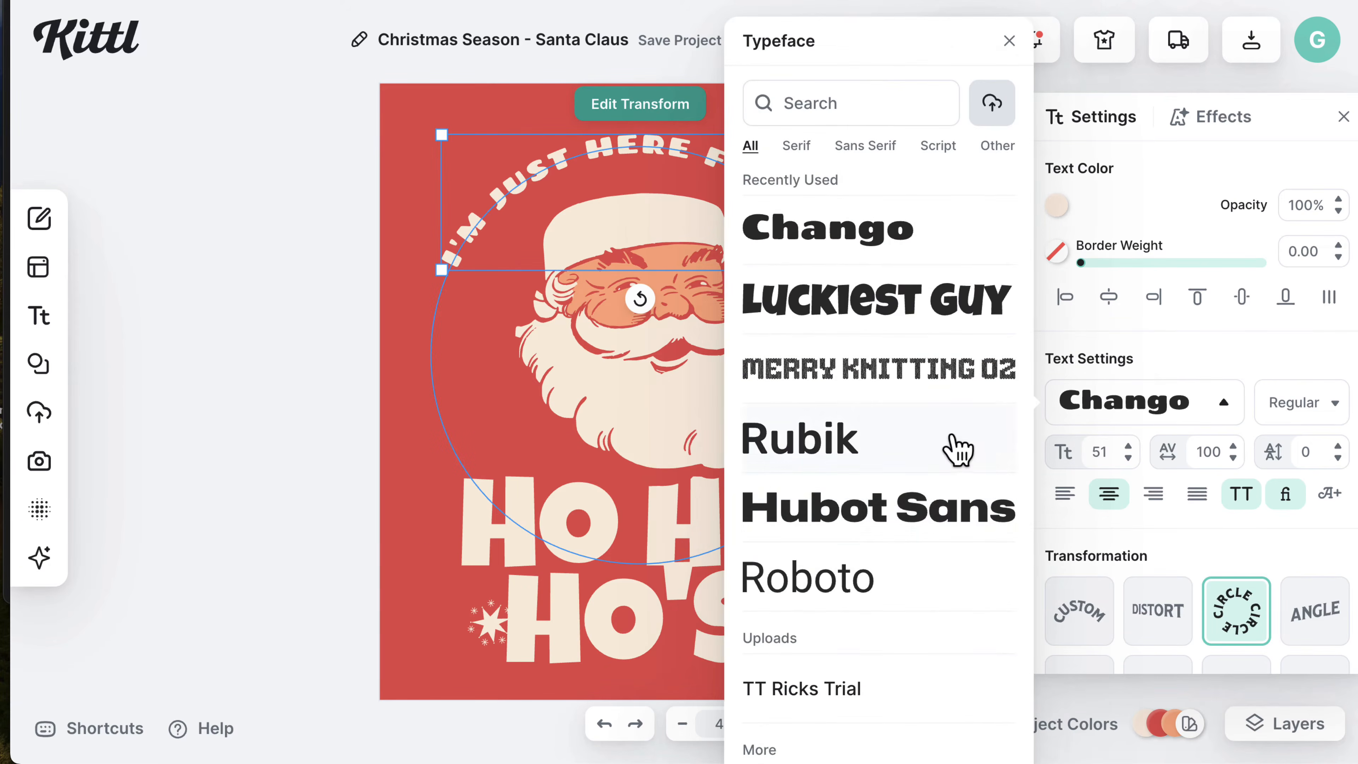
{"action": "left_click", "coordinate": [938, 310]}
{"action": "left_click", "coordinate": [652, 142]}
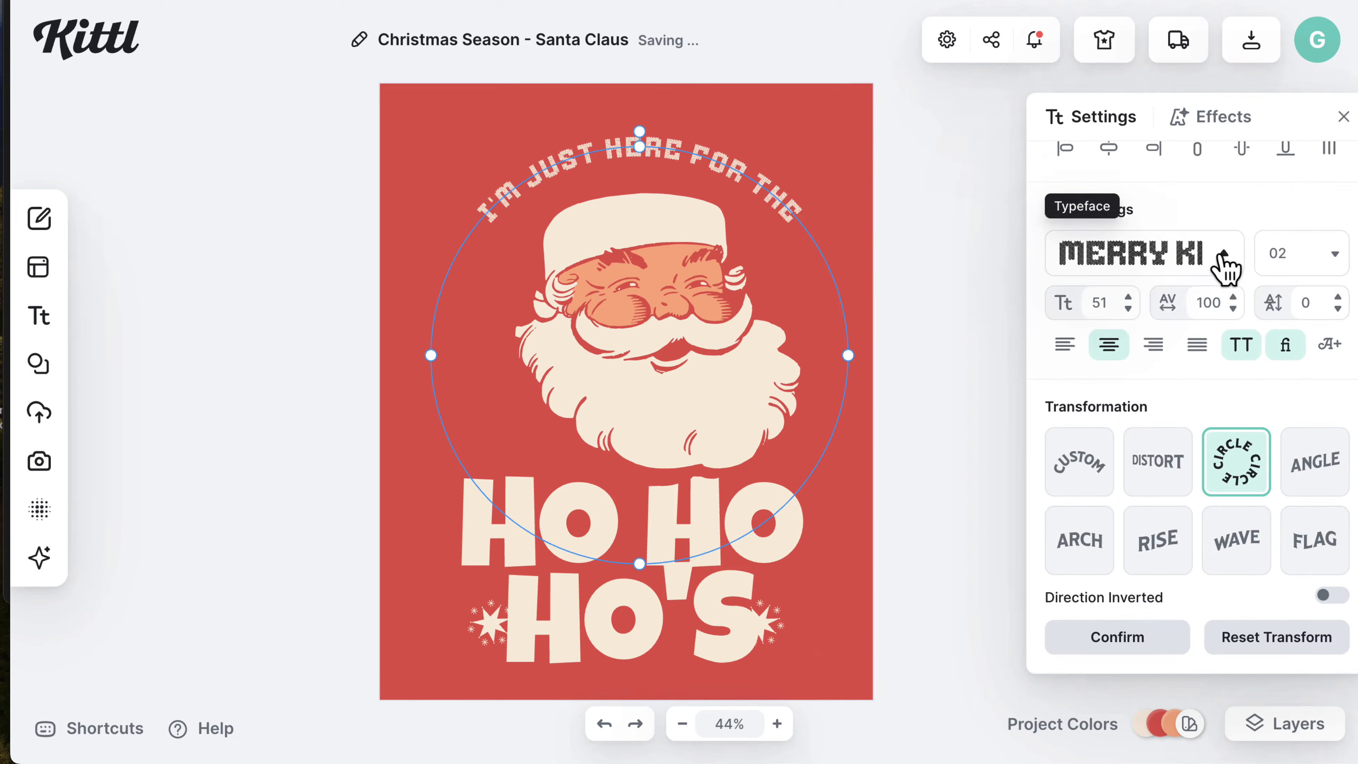
Step: Set the curved I'M JUST HERE FOR THE text's typeface to Good Girl
{"action": "left_click", "coordinate": [1225, 263]}
{"action": "scroll", "coordinate": [931, 364], "scroll_direction": "down", "scroll_amount": 20}
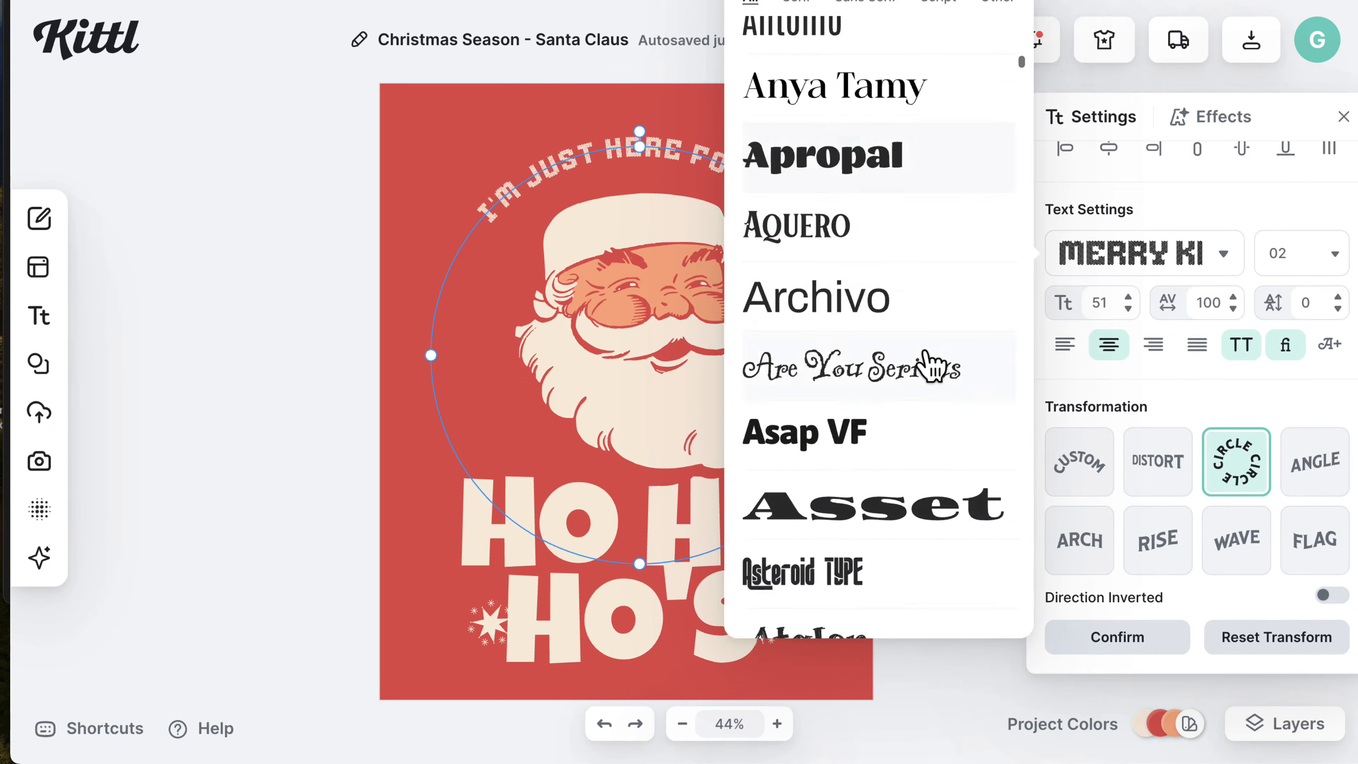
{"action": "scroll", "coordinate": [931, 364], "scroll_direction": "down", "scroll_amount": 20}
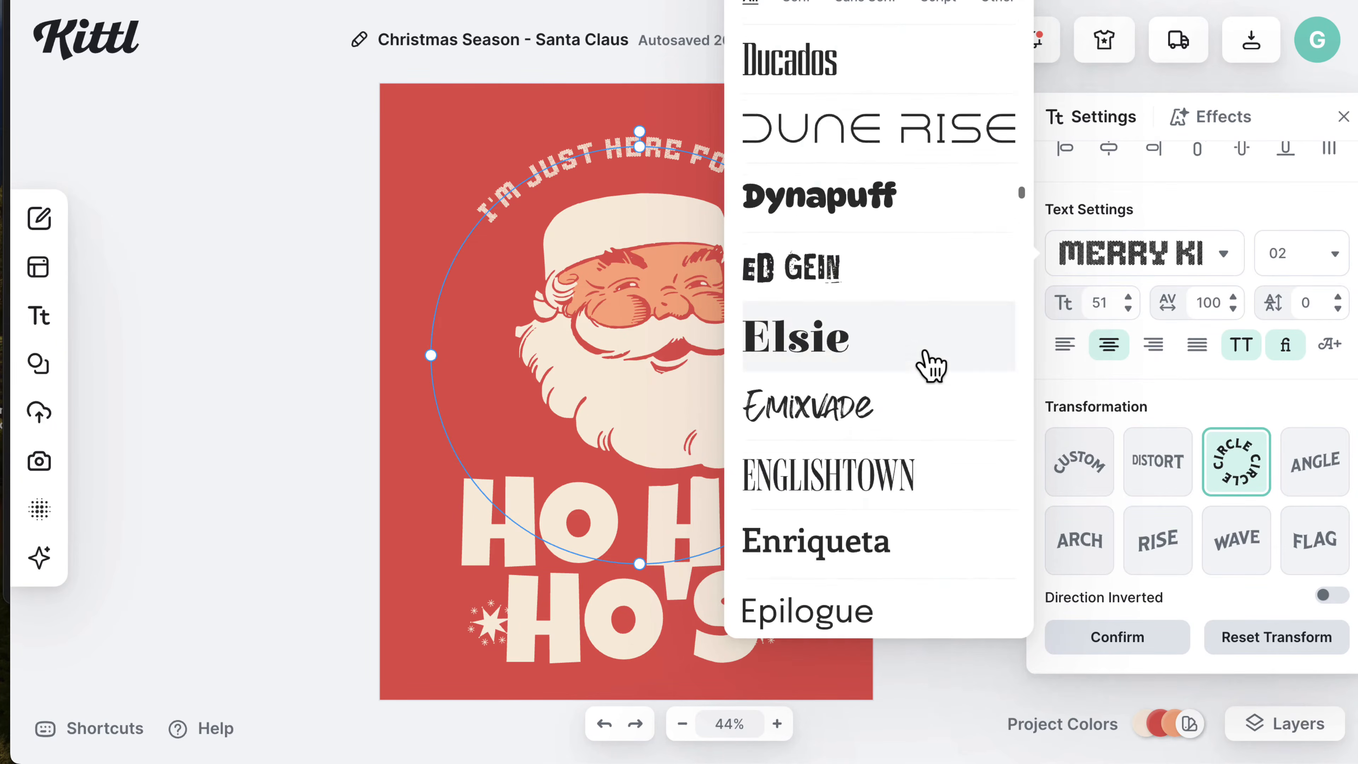
{"action": "left_click", "coordinate": [1200, 254]}
{"action": "left_click", "coordinate": [1195, 249]}
{"action": "scroll", "coordinate": [879, 251], "scroll_direction": "down", "scroll_amount": 8}
{"action": "left_click_drag", "start_coordinate": [1019, 29], "coordinate": [1016, 251]}
{"action": "left_click", "coordinate": [816, 181]}
Step: Slightly reduce the curved text's font size and reposition it and the Santa illustration so they sit centred on the poster
{"action": "left_click", "coordinate": [1128, 446]}
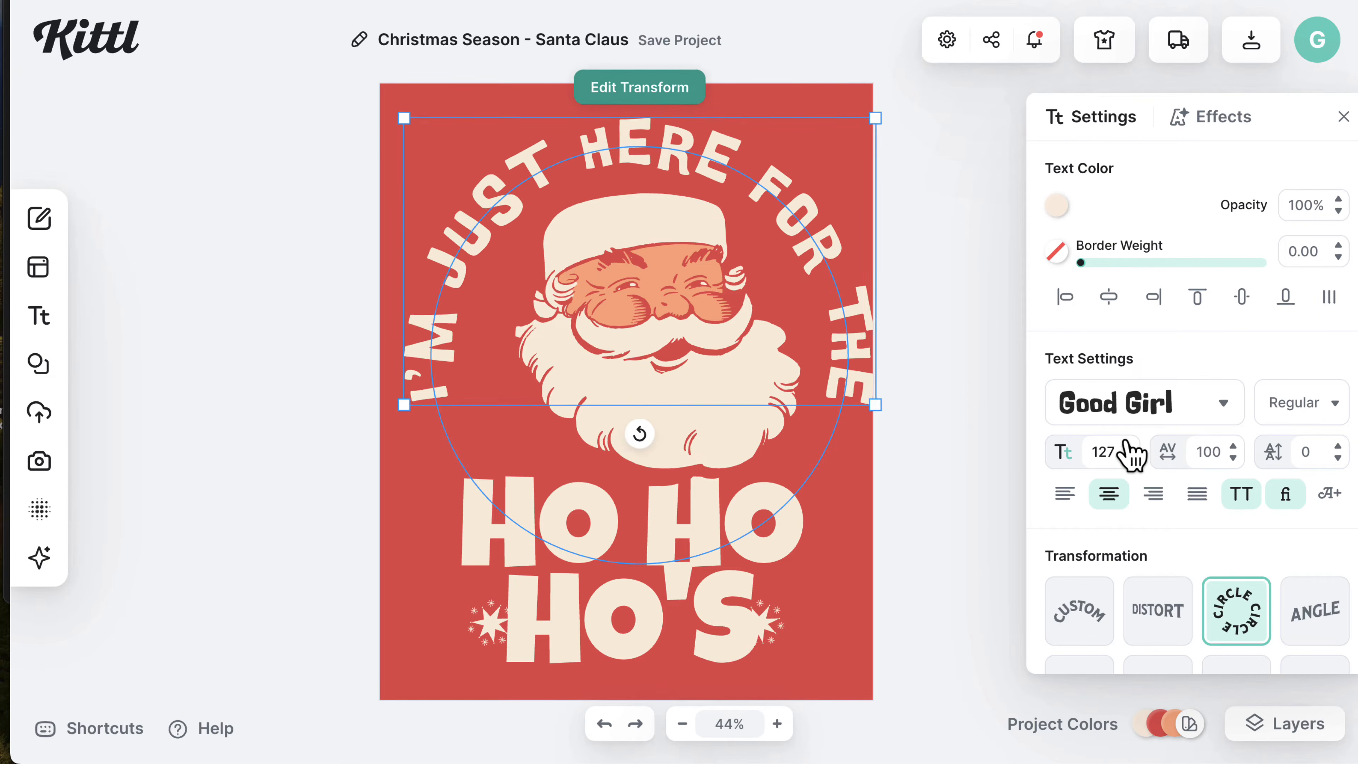
{"action": "left_click", "coordinate": [1128, 460]}
{"action": "left_click_drag", "start_coordinate": [722, 342], "coordinate": [716, 354]}
{"action": "left_click", "coordinate": [747, 528]}
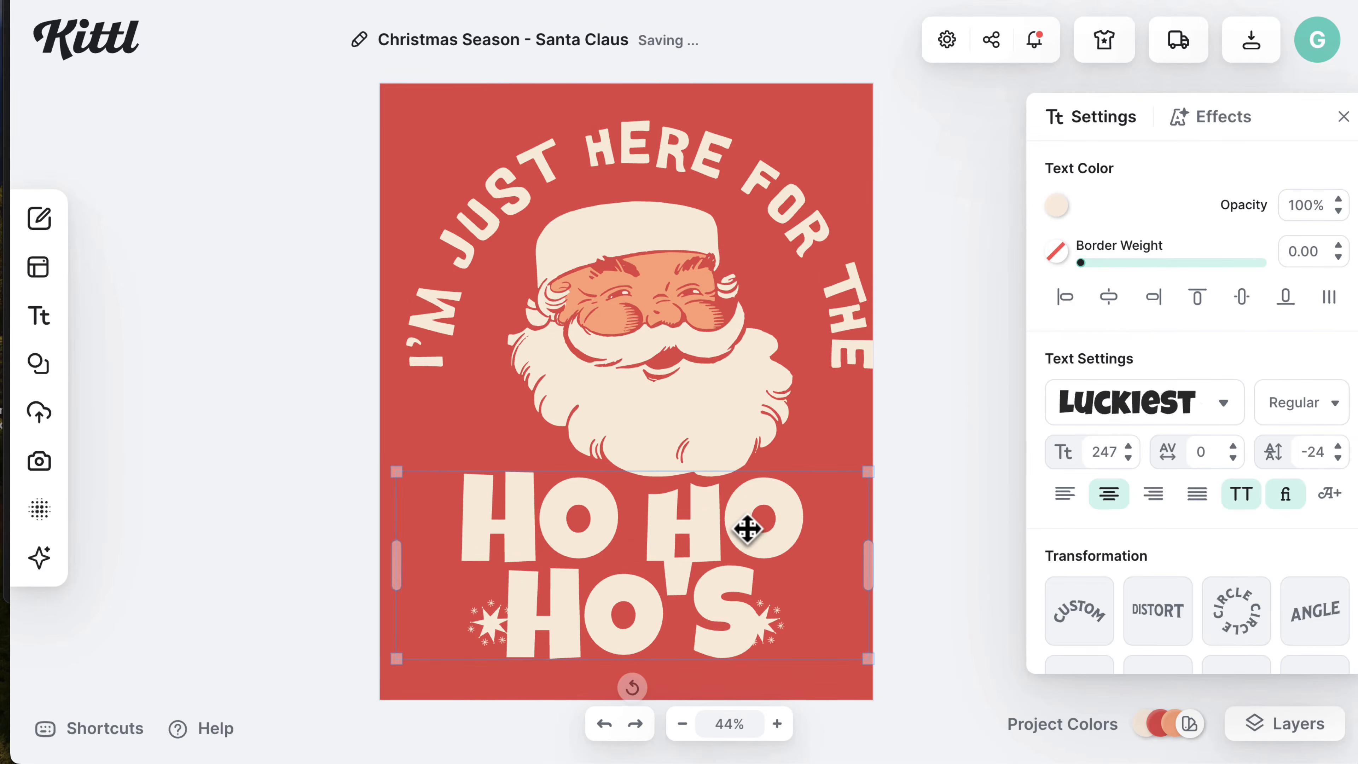
{"action": "double_click", "coordinate": [749, 530]}
{"action": "left_click_drag", "start_coordinate": [667, 440], "coordinate": [654, 444]}
{"action": "left_click_drag", "start_coordinate": [802, 263], "coordinate": [788, 264]}
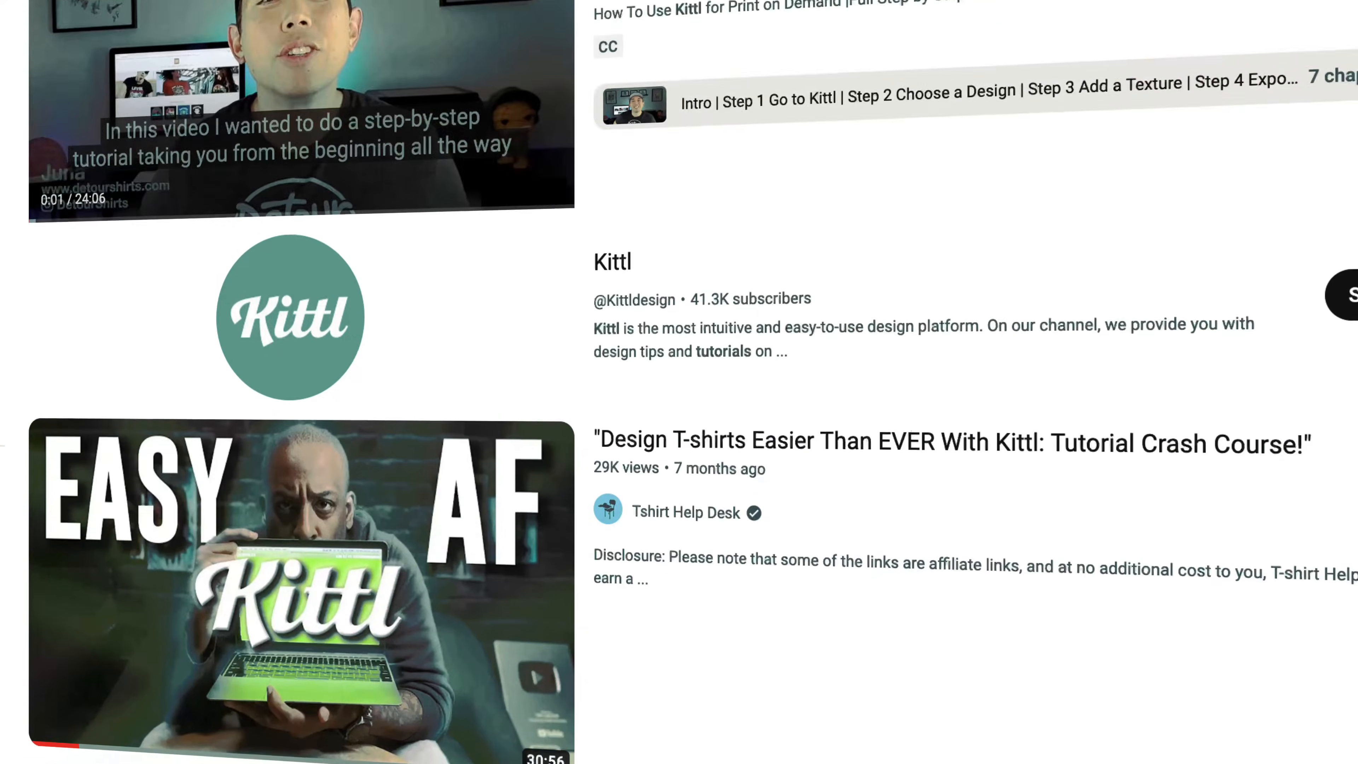
Step: Start a new Kittl project and fill its background with a soft yellow
{"action": "scroll", "coordinate": [679, 382], "scroll_direction": "down", "scroll_amount": 3}
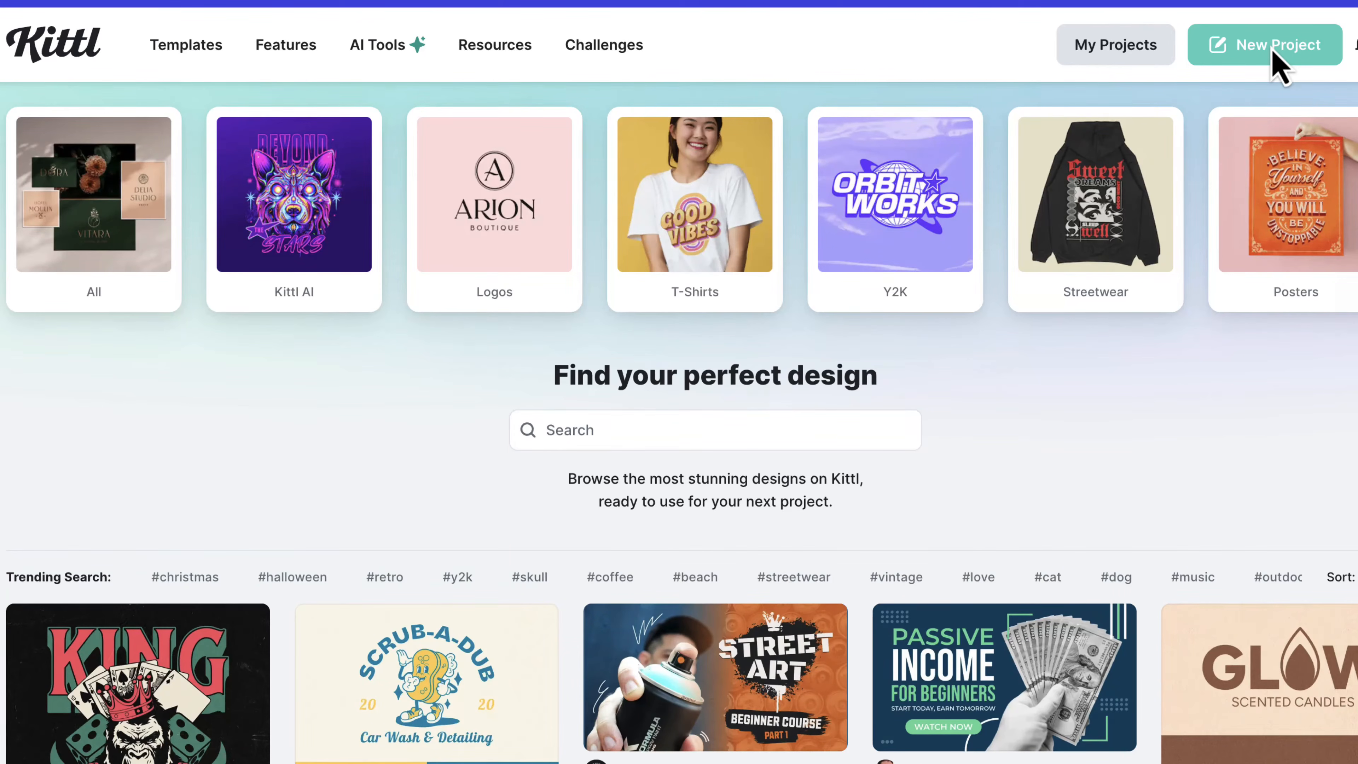
{"action": "left_click", "coordinate": [1277, 48]}
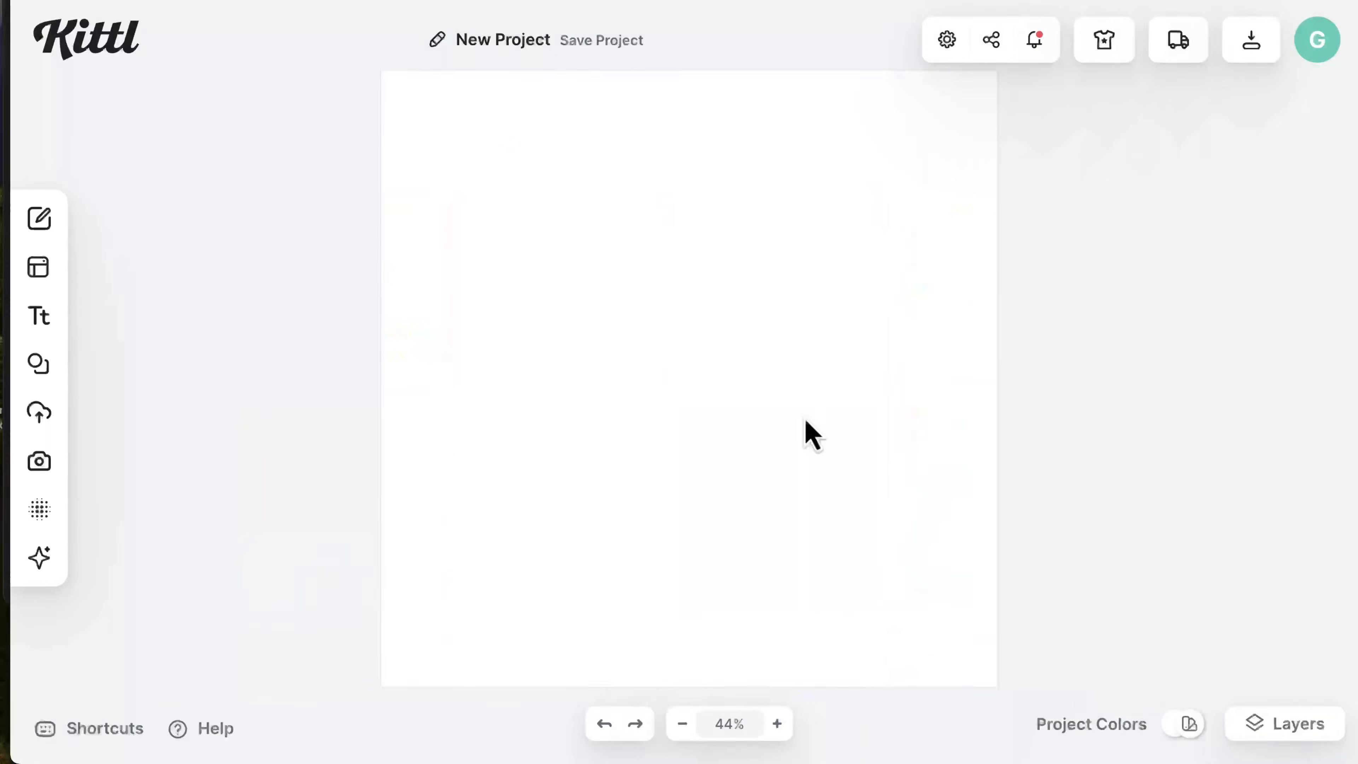
{"action": "left_click", "coordinate": [795, 486]}
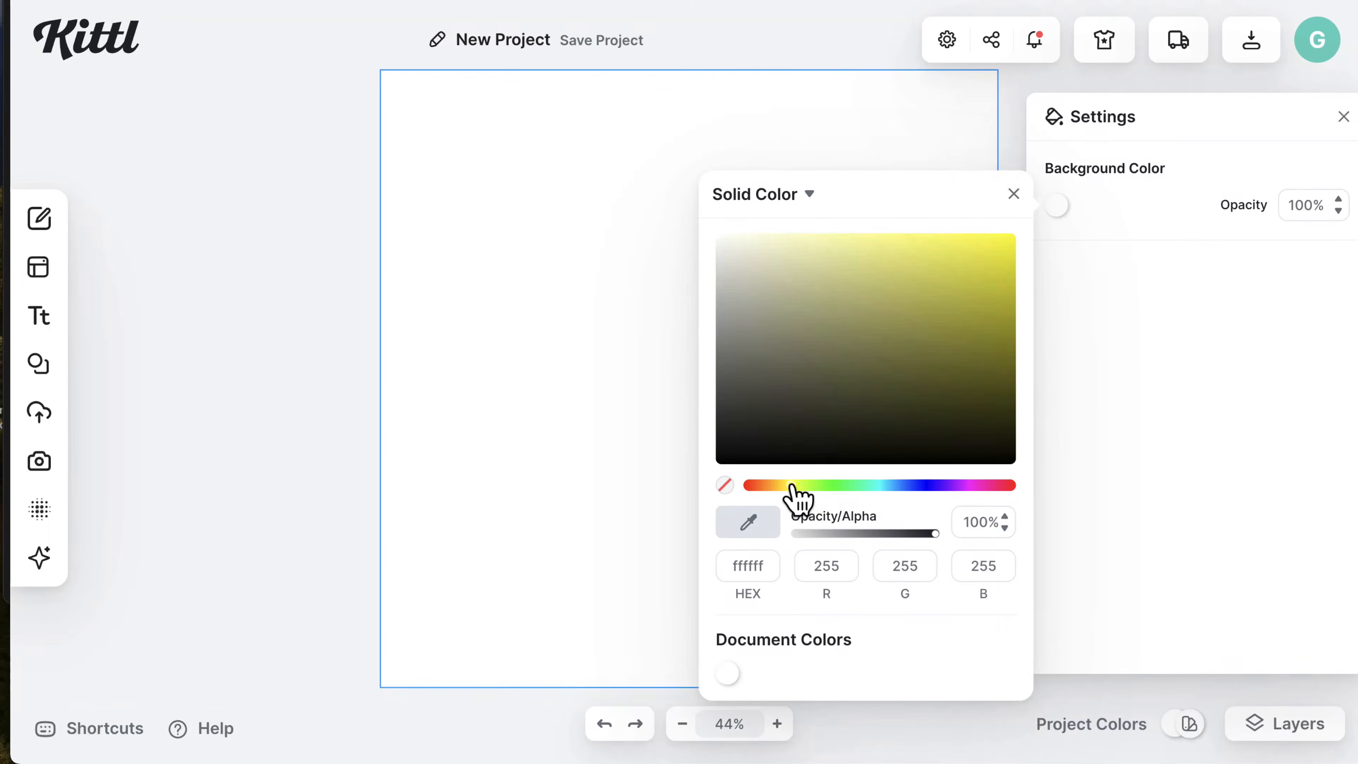
{"action": "left_click", "coordinate": [921, 243]}
{"action": "left_click", "coordinate": [1345, 119]}
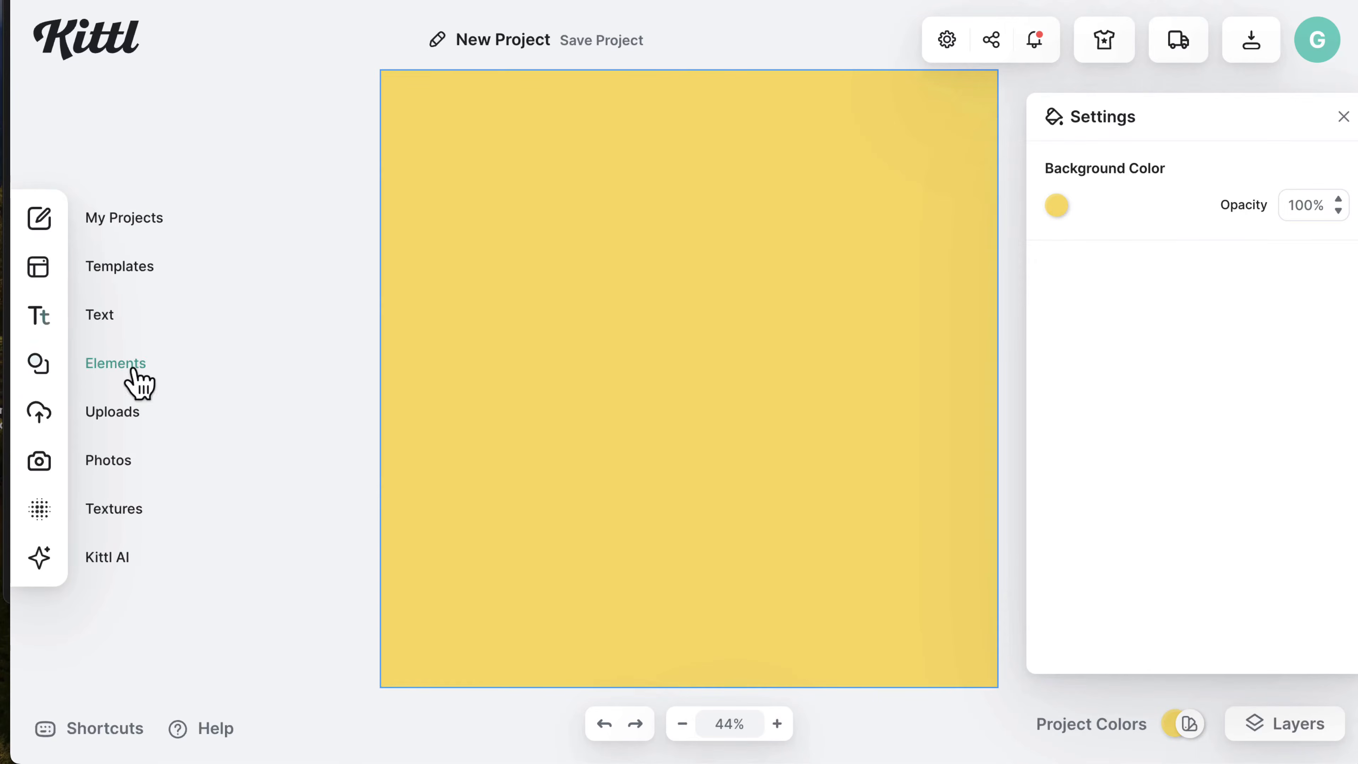
Step: Add a black line from the basic shapes and lengthen it across the upper part of the canvas
{"action": "left_click", "coordinate": [133, 372]}
{"action": "left_click_drag", "start_coordinate": [377, 555], "coordinate": [689, 279]}
{"action": "left_click", "coordinate": [779, 722]}
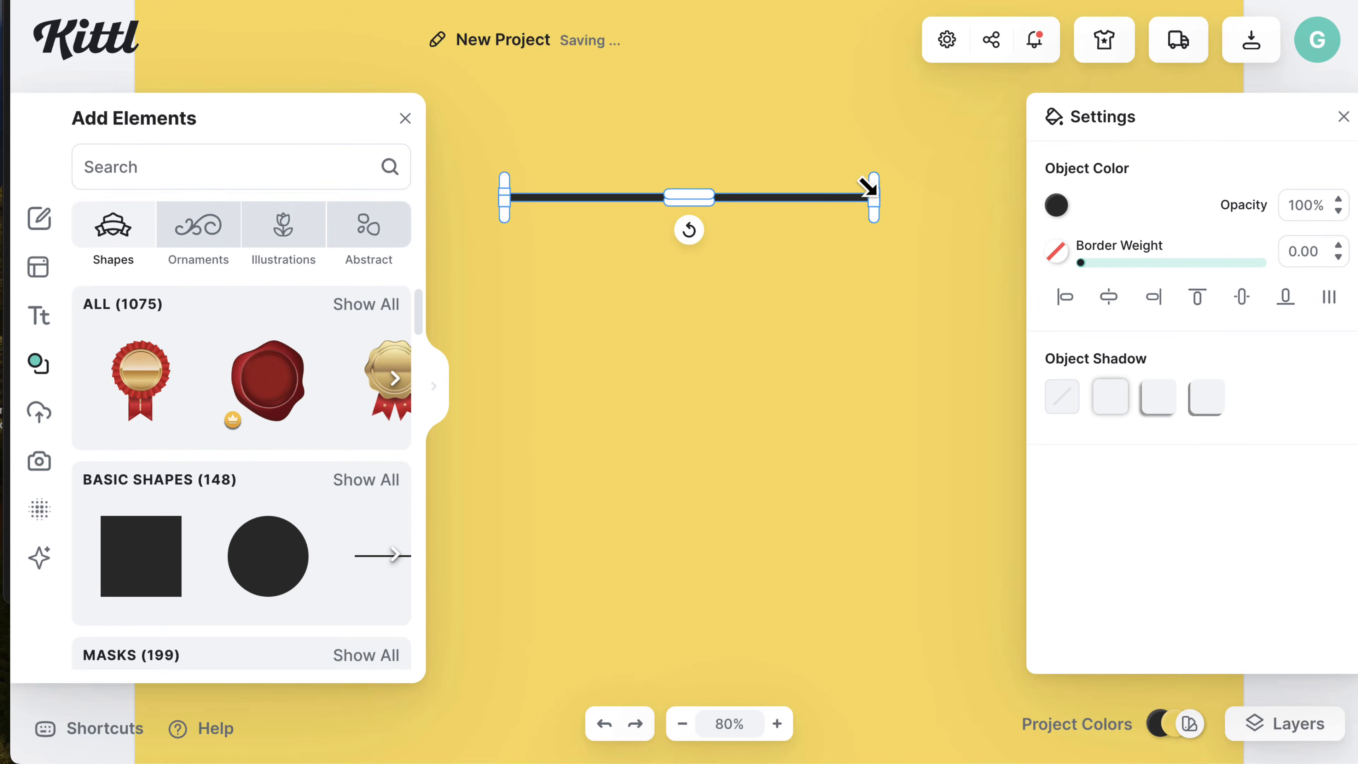
{"action": "left_click_drag", "start_coordinate": [871, 193], "coordinate": [1014, 206]}
{"action": "left_click", "coordinate": [683, 725]}
{"action": "left_click", "coordinate": [683, 725]}
Step: Place a thinner line beneath the thick one and paste several copies of it down the canvas
{"action": "left_click_drag", "start_coordinate": [791, 322], "coordinate": [688, 297]}
{"action": "double_click", "coordinate": [779, 724]}
{"action": "left_click", "coordinate": [683, 724]}
{"action": "left_click", "coordinate": [683, 724]}
{"action": "left_click", "coordinate": [683, 725]}
{"action": "left_click", "coordinate": [729, 336], "text": "shift"}
{"action": "key", "text": "ctrl+c"}
{"action": "key", "text": "ctrl+v"}
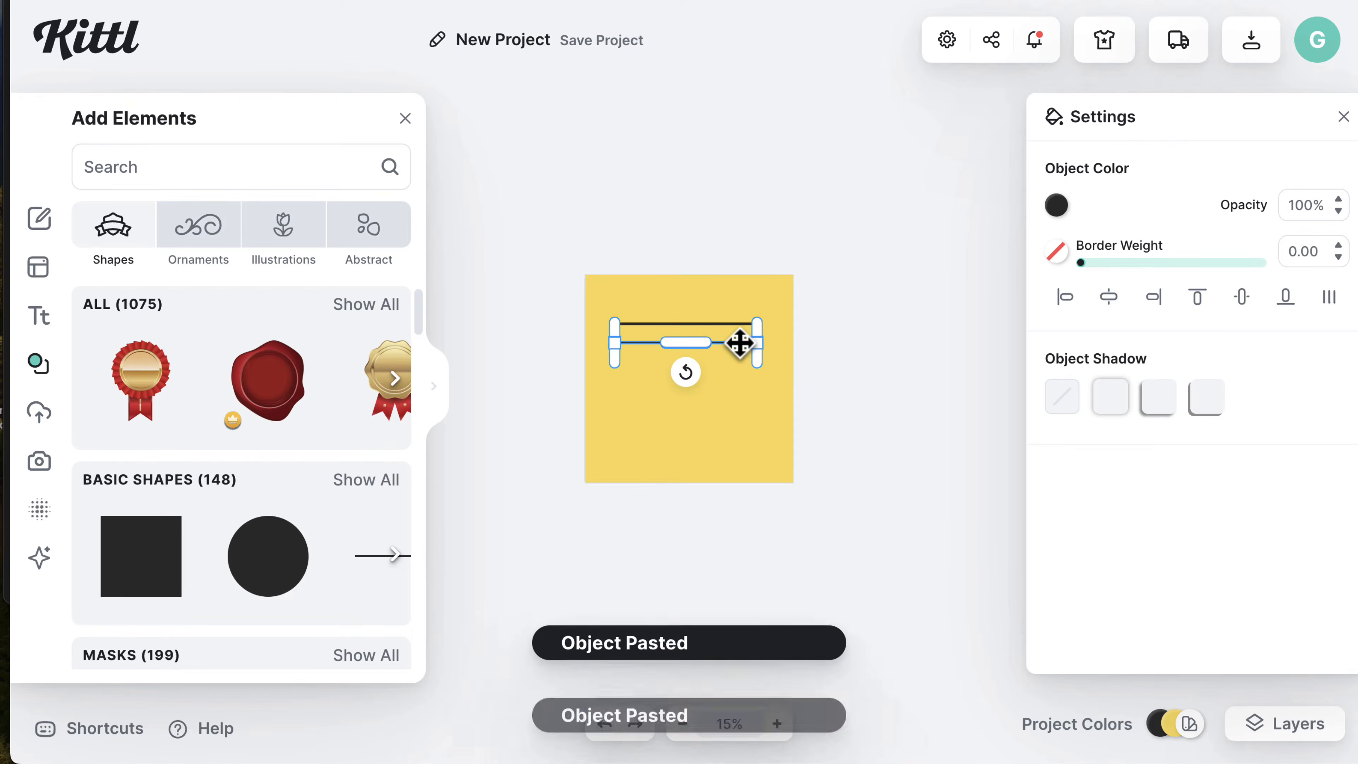
{"action": "key", "text": "ctrl+a"}
{"action": "left_click", "coordinate": [725, 285]}
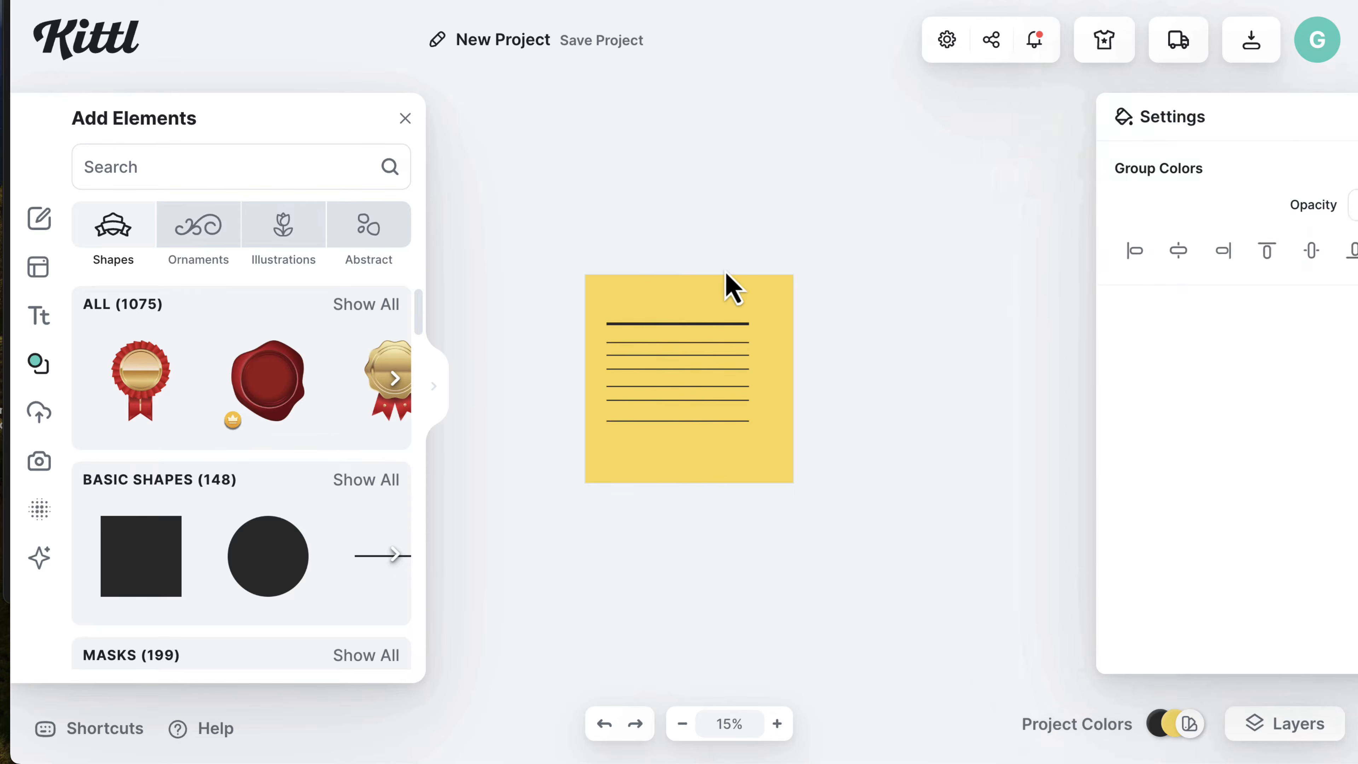
Step: Paste two more thin lines and place them beneath the existing rows
{"action": "left_click", "coordinate": [712, 355]}
{"action": "key", "text": "ctrl+plus"}
{"action": "key", "text": "ctrl+plus"}
{"action": "left_click", "coordinate": [761, 454]}
{"action": "key", "text": "ctrl+v"}
{"action": "key", "text": "ctrl+v"}
{"action": "left_click_drag", "start_coordinate": [765, 461], "coordinate": [789, 635]}
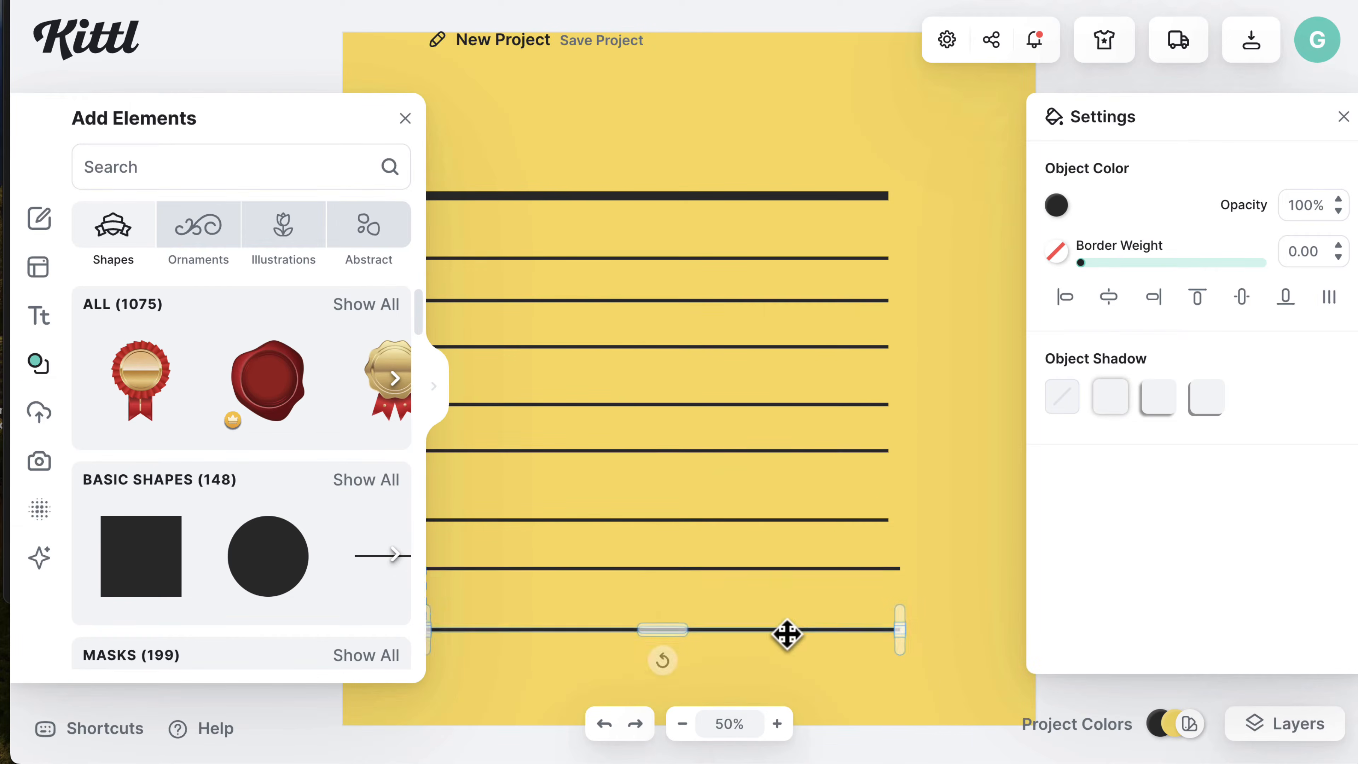
Step: Adjust the spacing between the thin lines and align all the lines along their left edges
{"action": "scroll", "coordinate": [787, 535], "scroll_direction": "left", "scroll_amount": 3}
{"action": "left_click_drag", "start_coordinate": [771, 311], "coordinate": [770, 329]}
{"action": "left_click_drag", "start_coordinate": [770, 530], "coordinate": [770, 500]}
{"action": "left_click_drag", "start_coordinate": [770, 578], "coordinate": [770, 564]}
{"action": "left_click_drag", "start_coordinate": [776, 642], "coordinate": [770, 604]}
{"action": "left_click_drag", "start_coordinate": [786, 110], "coordinate": [888, 751]}
{"action": "left_click", "coordinate": [1066, 248]}
{"action": "scroll", "coordinate": [858, 280], "scroll_direction": "up", "scroll_amount": 2}
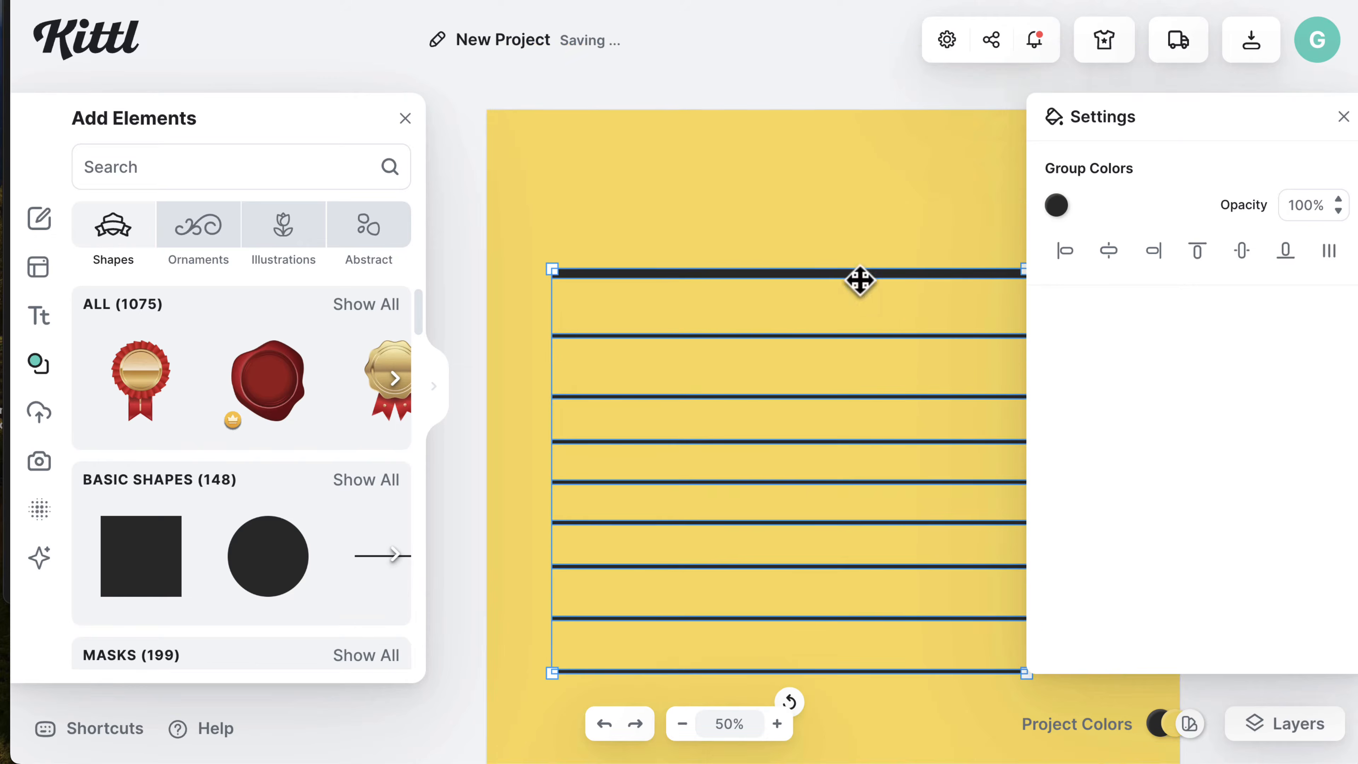
Step: Add the headline "Calories 345", widen its box to one line and place it just below the thick line
{"action": "left_click", "coordinate": [802, 225]}
{"action": "left_click", "coordinate": [9, 52]}
{"action": "left_click", "coordinate": [68, 317]}
{"action": "left_click", "coordinate": [269, 169]}
{"action": "type", "text": "CAlori"}
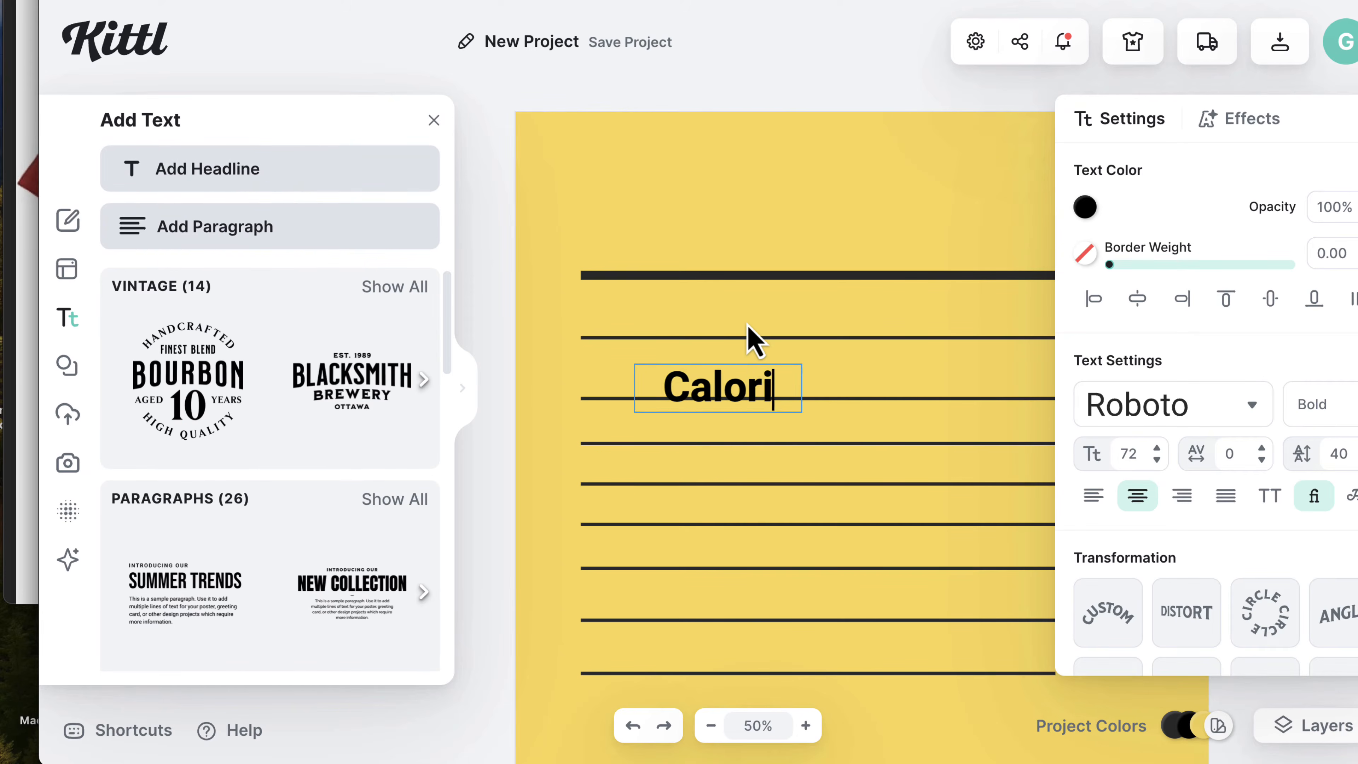
{"action": "type", "text": "es 345"}
{"action": "key", "text": "Escape"}
{"action": "left_click_drag", "start_coordinate": [802, 414], "coordinate": [921, 409]}
{"action": "left_click_drag", "start_coordinate": [824, 388], "coordinate": [759, 314]}
Step: Add the headline "%Daily Value*", widen its box to one line and place it on the right of the first row
{"action": "scroll", "coordinate": [695, 230], "scroll_direction": "right", "scroll_amount": 2}
{"action": "type", "text": "t"}
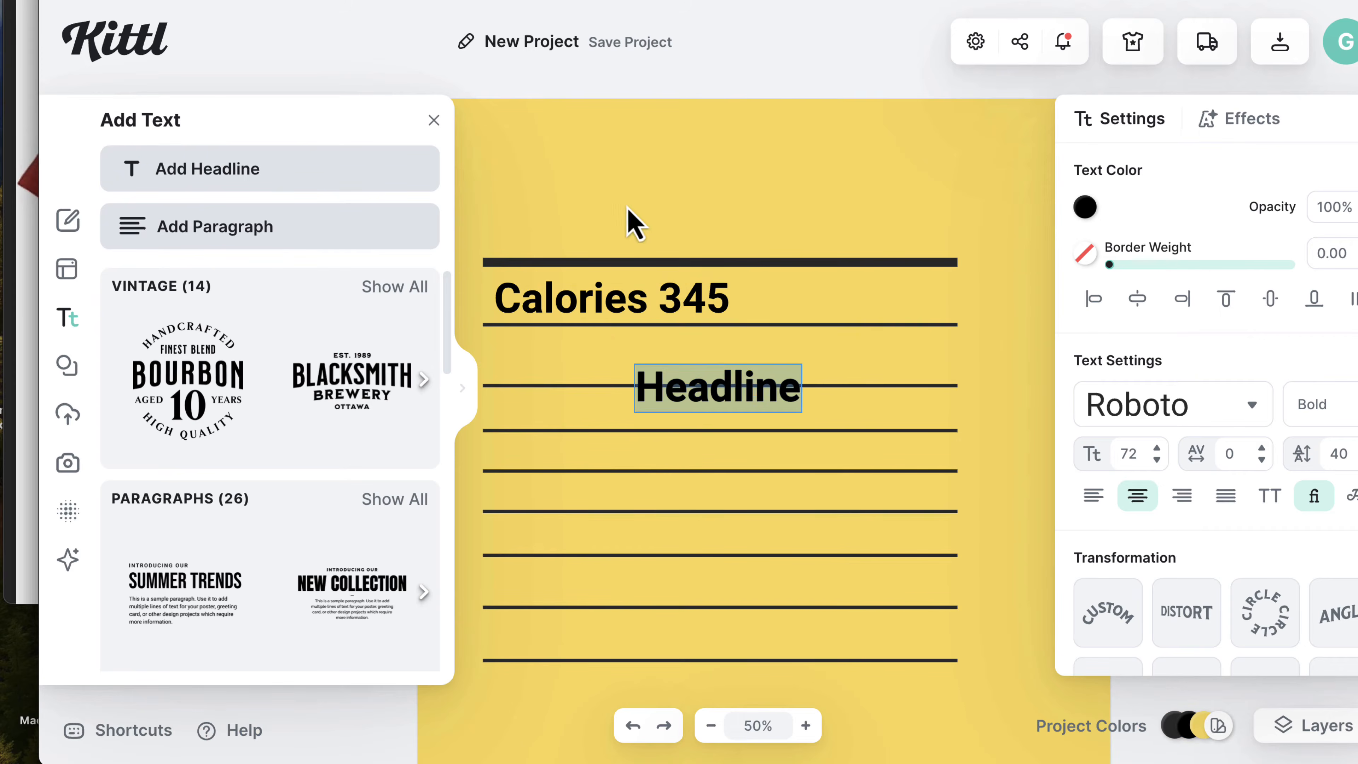
{"action": "type", "text": "*"}
{"action": "key", "text": "Escape"}
{"action": "left_click_drag", "start_coordinate": [802, 420], "coordinate": [952, 407]}
{"action": "left_click_drag", "start_coordinate": [873, 385], "coordinate": [935, 302]}
Step: Reduce the font size of both headlines, moving Calories 345 above the thick line and %Daily Value* against the right edge below it
{"action": "left_click", "coordinate": [631, 299], "text": "shift"}
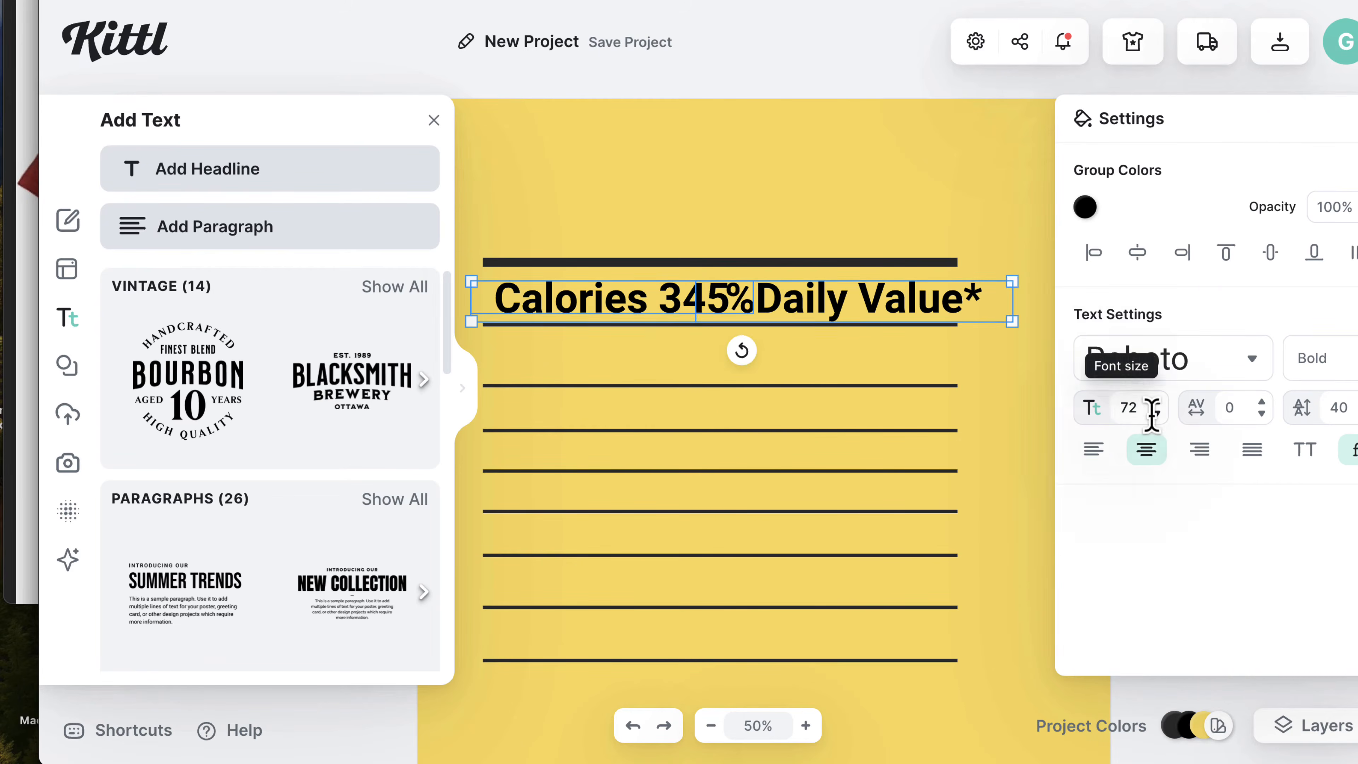
{"action": "left_click_drag", "start_coordinate": [1152, 415], "coordinate": [1152, 449]}
{"action": "left_click", "coordinate": [711, 346]}
{"action": "left_click_drag", "start_coordinate": [634, 295], "coordinate": [601, 237]}
{"action": "left_click_drag", "start_coordinate": [832, 296], "coordinate": [836, 291]}
{"action": "left_click", "coordinate": [538, 208]}
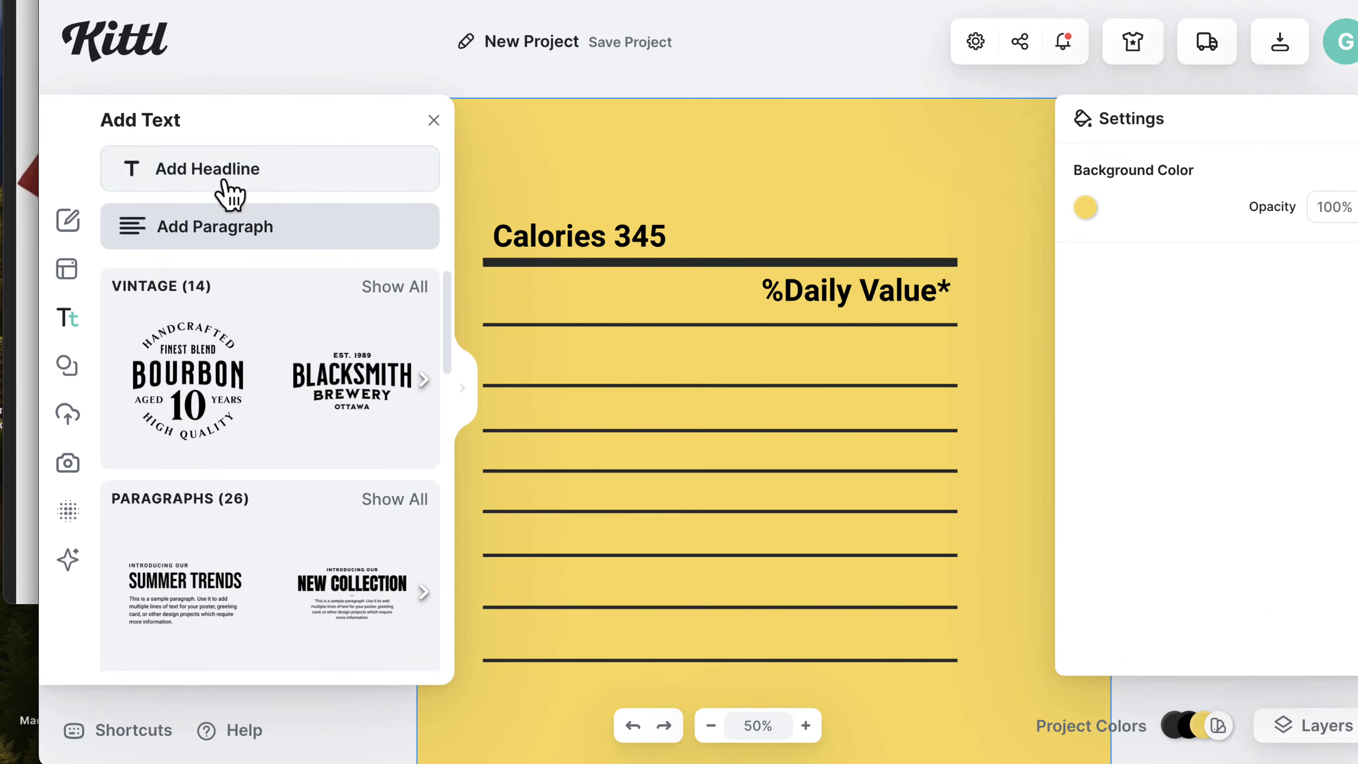
Step: Add a headline reading "Total Fat 20g", following the cranberry sauce shirt reference
{"action": "left_click", "coordinate": [225, 182]}
{"action": "left_click", "coordinate": [22, 357]}
{"action": "left_click", "coordinate": [830, 372]}
{"action": "key", "text": "Left"}
{"action": "key", "text": "Left"}
{"action": "type", "text": "F"}
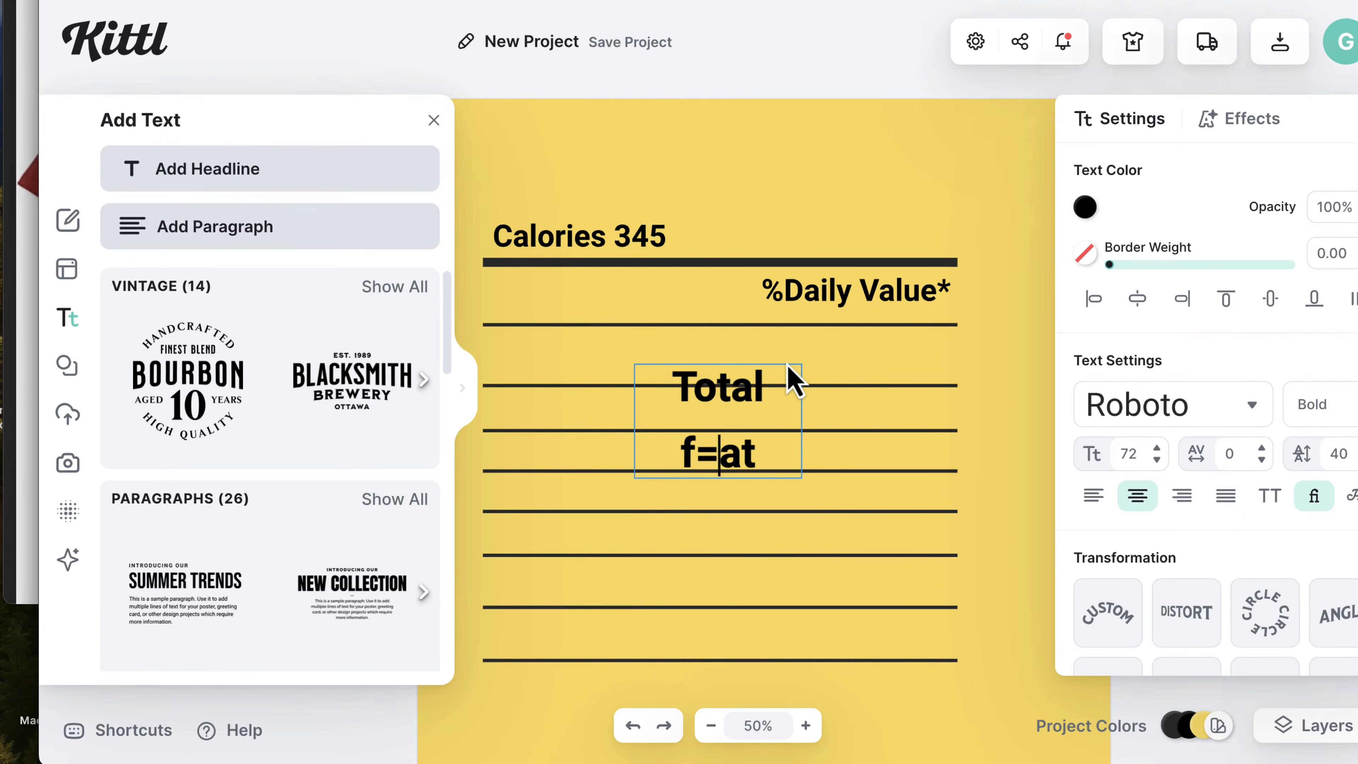
{"action": "key", "text": "Left"}
{"action": "key", "text": "BackSpace"}
{"action": "left_click", "coordinate": [16, 320]}
{"action": "left_click", "coordinate": [800, 399]}
{"action": "key", "text": "Return"}
{"action": "type", "text": "20g"}
{"action": "key", "text": "super+Tab"}
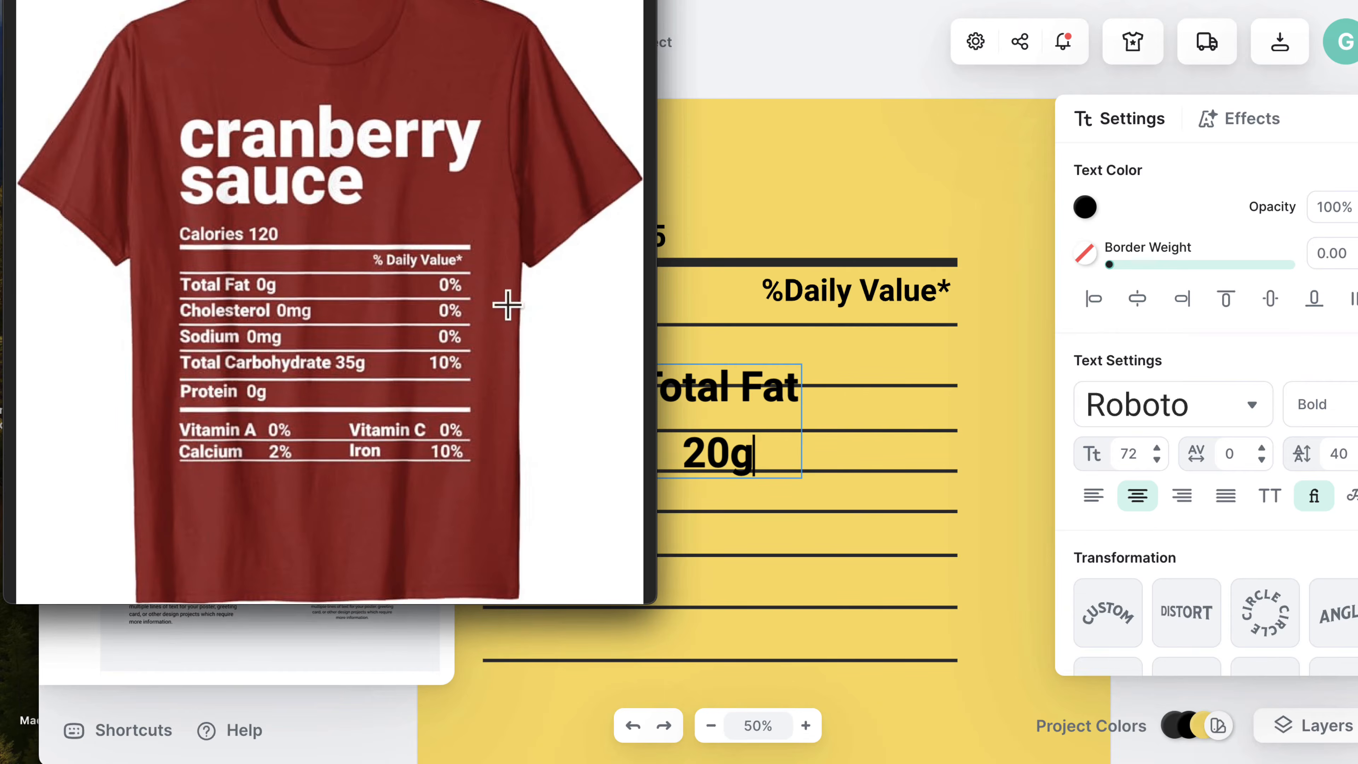
Step: Widen the Total Fat 20g text onto one line, place it in the second row and reduce its font size
{"action": "left_click", "coordinate": [753, 383]}
{"action": "left_click_drag", "start_coordinate": [801, 421], "coordinate": [910, 421]}
{"action": "left_click_drag", "start_coordinate": [841, 389], "coordinate": [616, 415]}
{"action": "left_click", "coordinate": [1157, 461]}
{"action": "left_click", "coordinate": [1156, 460]}
Step: Add a headline reading "Cholestrerol 35 g" for the row below Total Fat
{"action": "key", "text": "super+Tab"}
{"action": "key", "text": "super+Tab"}
{"action": "key", "text": "super+v"}
{"action": "type", "text": "Cholestrerol 35 g"}
Step: Paste the remaining nutrient labels and colour them black
{"action": "key", "text": "super+v"}
{"action": "left_click", "coordinate": [1085, 207]}
{"action": "left_click", "coordinate": [1041, 461]}
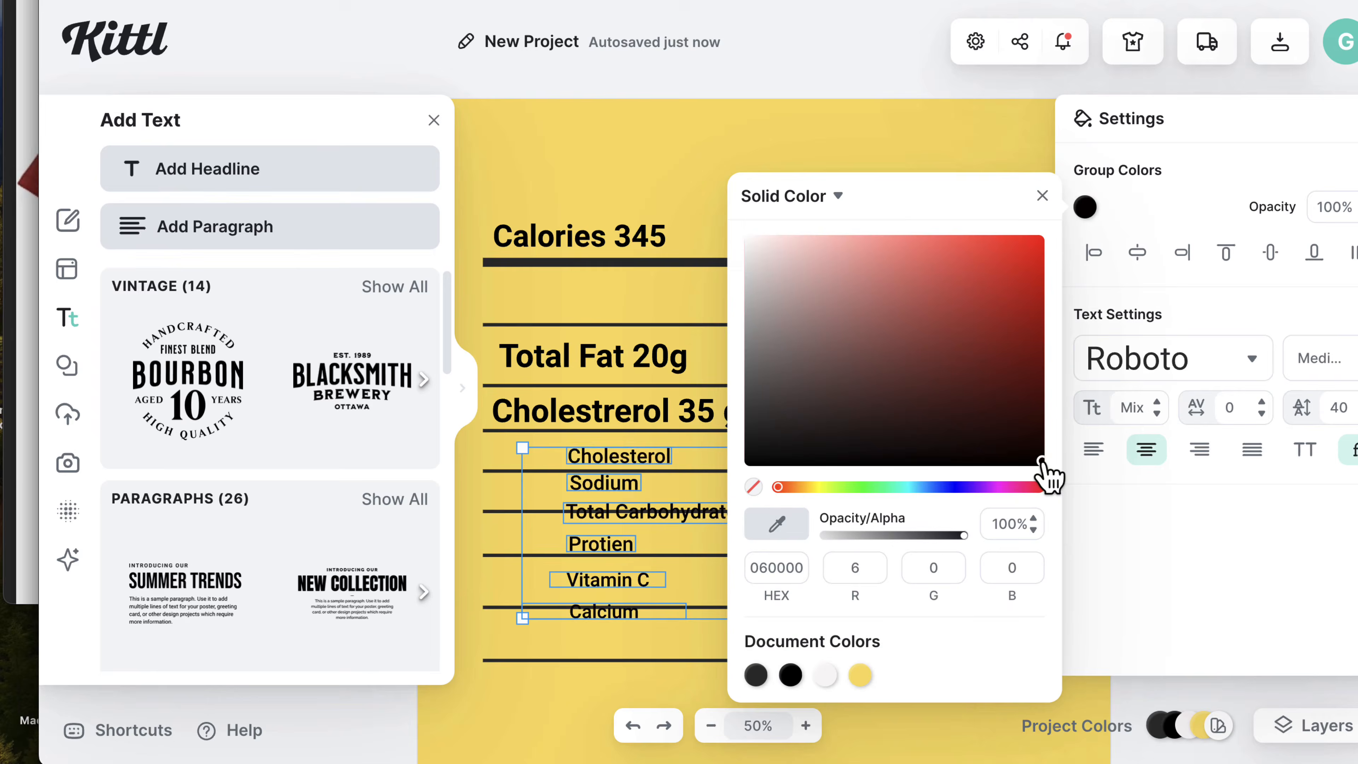
{"action": "left_click", "coordinate": [718, 431]}
Step: Delete the small duplicate Cholesterol label and move the Sodium label into the row below Cholestrerol 35 g
{"action": "left_click", "coordinate": [433, 120]}
{"action": "left_click", "coordinate": [652, 456]}
{"action": "key", "text": "Delete"}
{"action": "left_click_drag", "start_coordinate": [604, 483], "coordinate": [532, 454]}
{"action": "left_click", "coordinate": [532, 454]}
Step: Set the font size of the Sodium, Total Carbohydrate, Protien, Vitamin C, Vitamin A, Calcium and Iron labels to 55
{"action": "left_click", "coordinate": [620, 512], "text": "shift"}
{"action": "left_click", "coordinate": [593, 548], "text": "shift"}
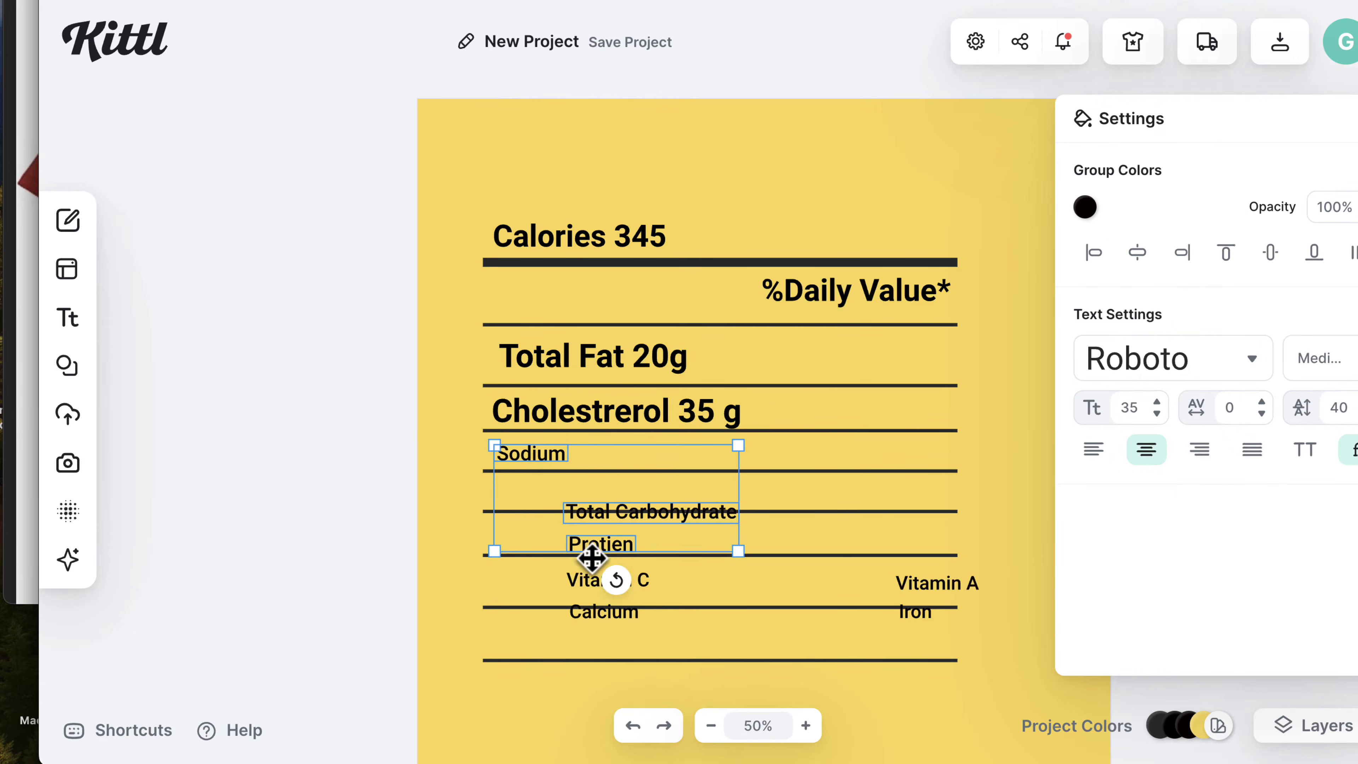
{"action": "left_click", "coordinate": [1136, 407]}
{"action": "type", "text": "55"}
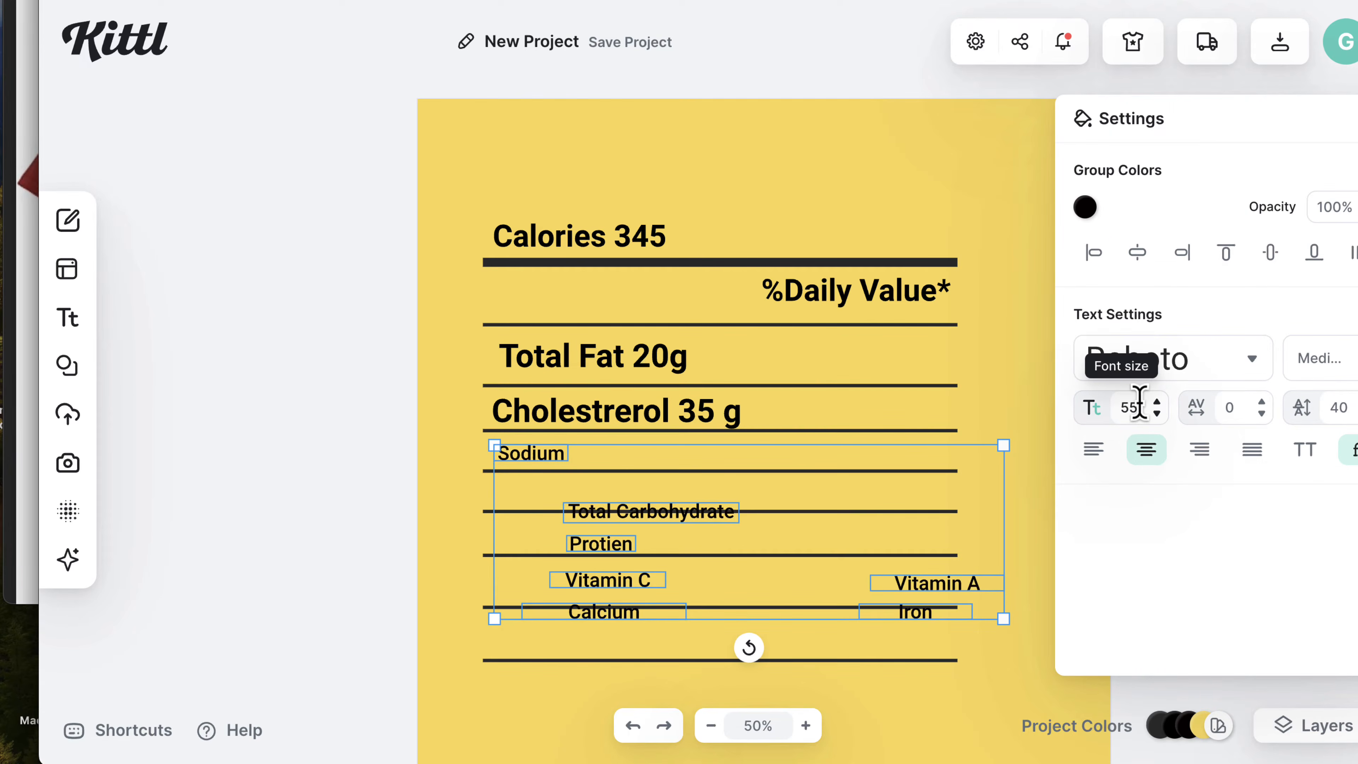
{"action": "key", "text": "Return"}
Step: Widen the Sodium and Total Carbohydrate boxes to fit one line and place Total Carbohydrate in the row below Sodium
{"action": "left_click", "coordinate": [545, 461]}
{"action": "left_click_drag", "start_coordinate": [568, 479], "coordinate": [610, 477]}
{"action": "left_click", "coordinate": [666, 523]}
{"action": "left_click_drag", "start_coordinate": [737, 559], "coordinate": [881, 551]}
{"action": "left_click_drag", "start_coordinate": [792, 520], "coordinate": [690, 495]}
Step: Widen the Protien label and place it below Total Carbohydrate, moving the Vitamin C and Calcium labels apart
{"action": "left_click", "coordinate": [615, 552]}
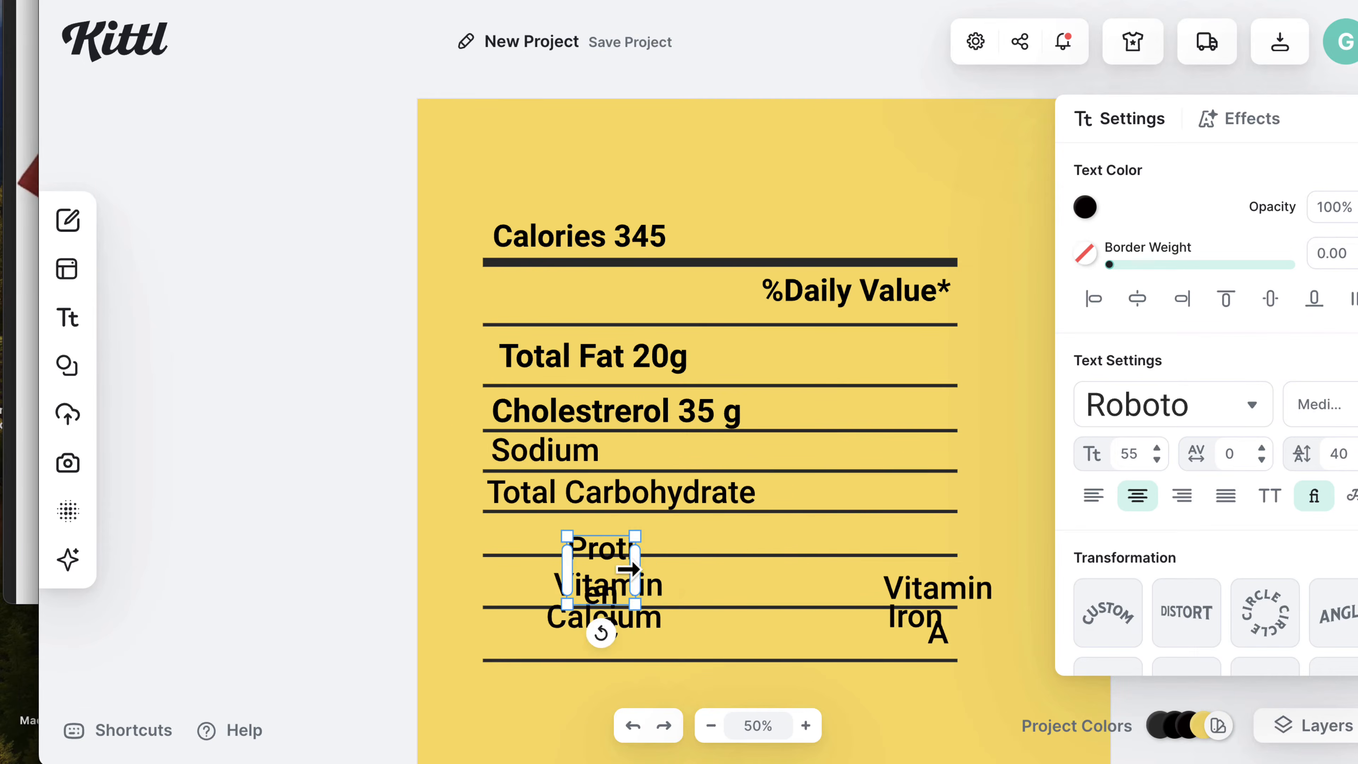
{"action": "left_click_drag", "start_coordinate": [637, 570], "coordinate": [761, 570]}
{"action": "left_click_drag", "start_coordinate": [663, 548], "coordinate": [545, 535]}
{"action": "left_click_drag", "start_coordinate": [650, 595], "coordinate": [581, 688]}
{"action": "left_click", "coordinate": [582, 579]}
Step: Correct the spelling of the Protien label to "Protein"
{"action": "double_click", "coordinate": [572, 538]}
{"action": "key", "text": "BackSpace"}
{"action": "key", "text": "BackSpace"}
{"action": "type", "text": "ei"}
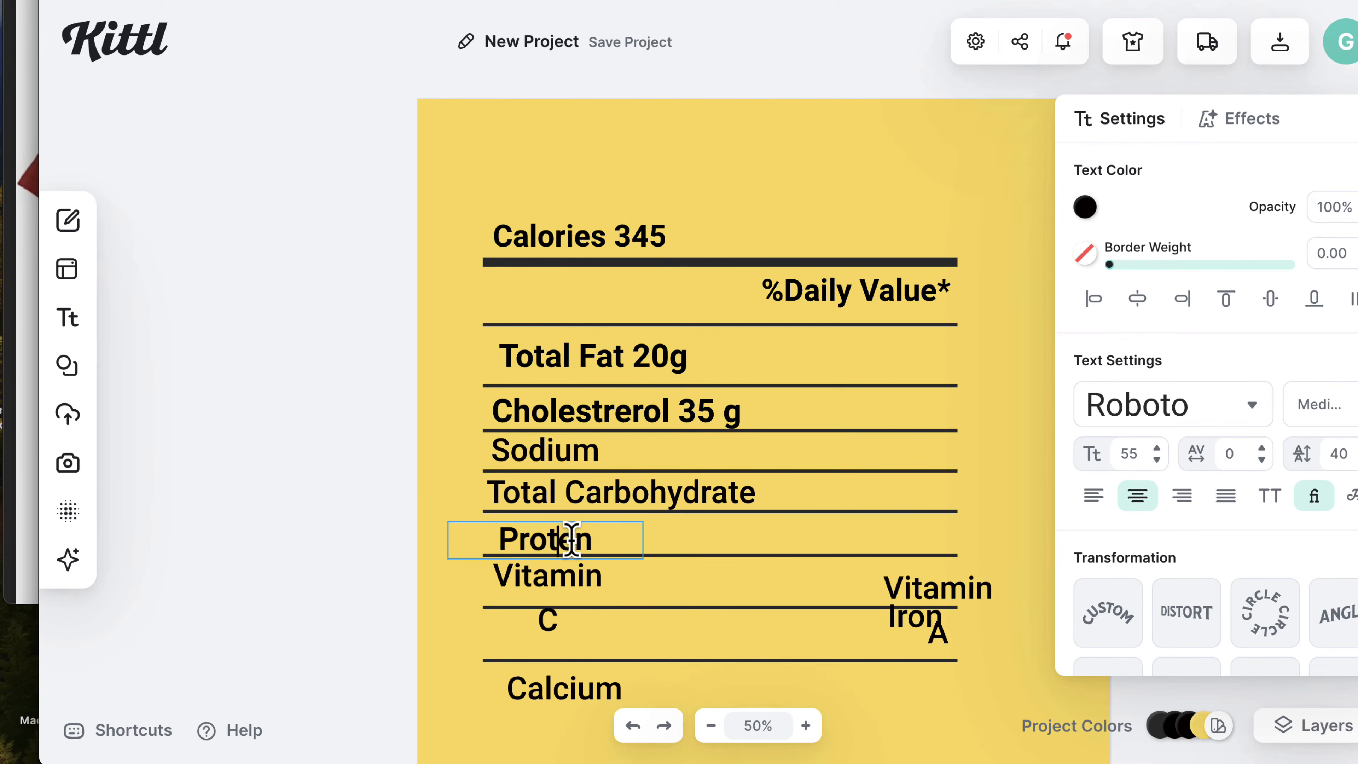
Step: Widen the Vitamin C and Vitamin A boxes to one line and arrange them with Calcium and Iron in the last two rows
{"action": "left_click", "coordinate": [595, 595]}
{"action": "left_click_drag", "start_coordinate": [604, 596], "coordinate": [664, 596]}
{"action": "left_click", "coordinate": [958, 599]}
{"action": "left_click_drag", "start_coordinate": [998, 608], "coordinate": [1046, 607]}
{"action": "left_click_drag", "start_coordinate": [999, 606], "coordinate": [907, 600]}
{"action": "left_click_drag", "start_coordinate": [597, 580], "coordinate": [579, 585]}
{"action": "left_click_drag", "start_coordinate": [579, 694], "coordinate": [568, 640]}
{"action": "left_click_drag", "start_coordinate": [926, 627], "coordinate": [920, 651]}
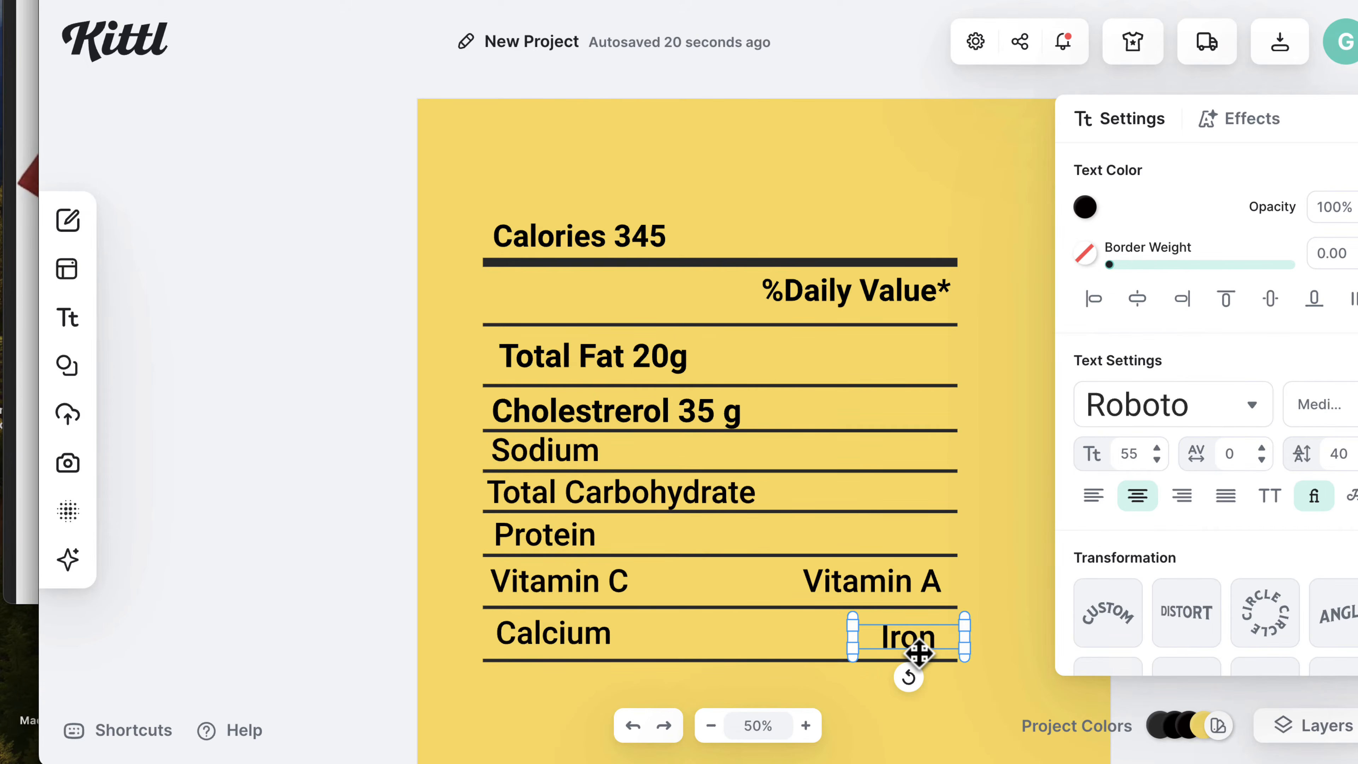
Step: Set the smaller nutrient labels except Iron to Bold and line up the row labels with the lines' left ends
{"action": "left_click", "coordinate": [561, 628]}
{"action": "left_click", "coordinate": [1300, 357]}
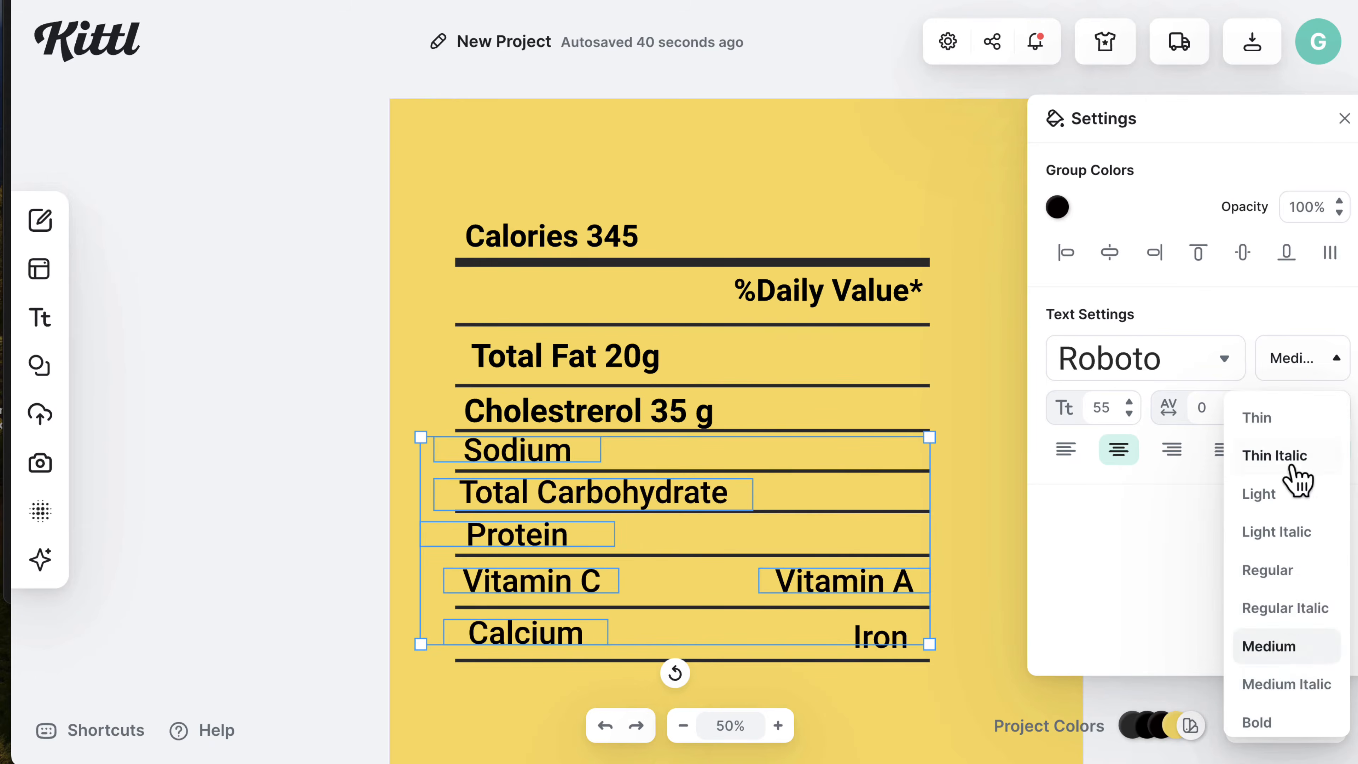
{"action": "left_click", "coordinate": [1255, 722]}
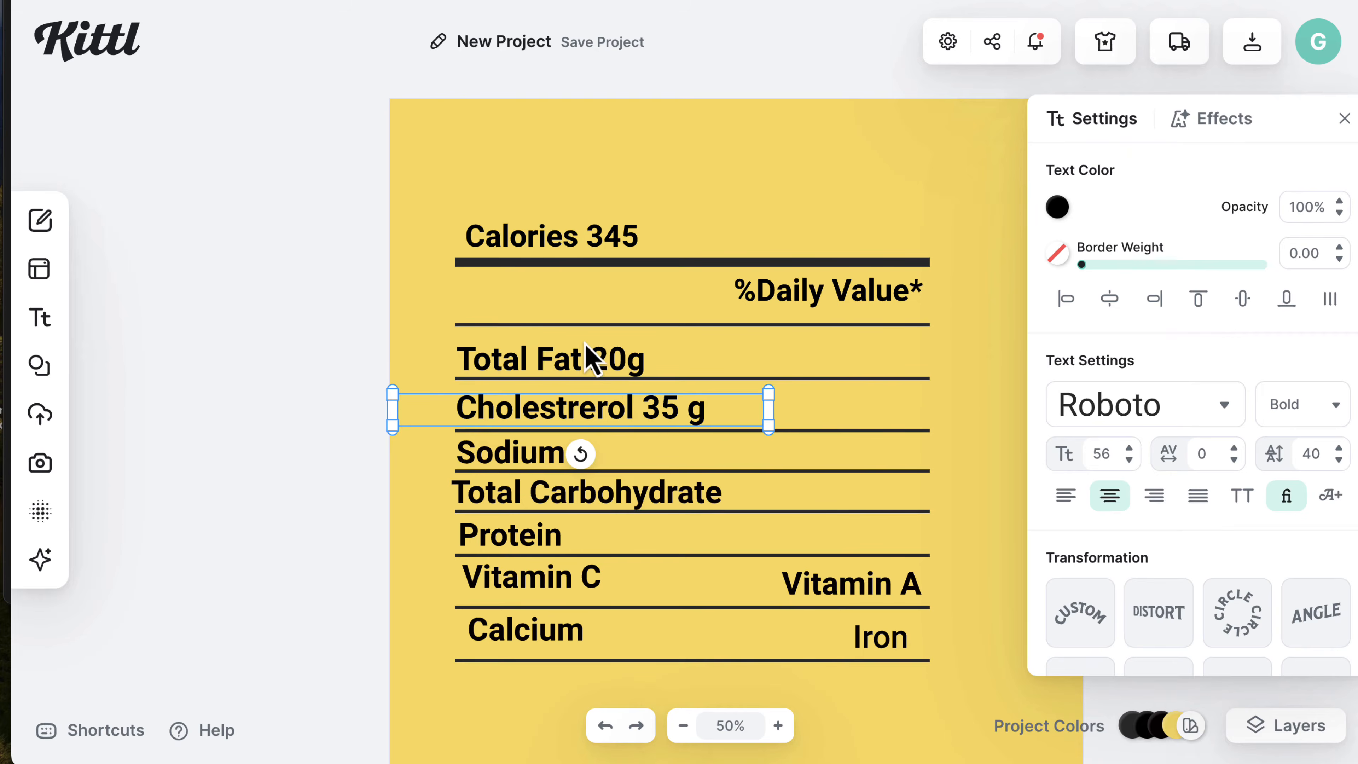
{"action": "left_click", "coordinate": [700, 340]}
{"action": "left_click", "coordinate": [521, 628]}
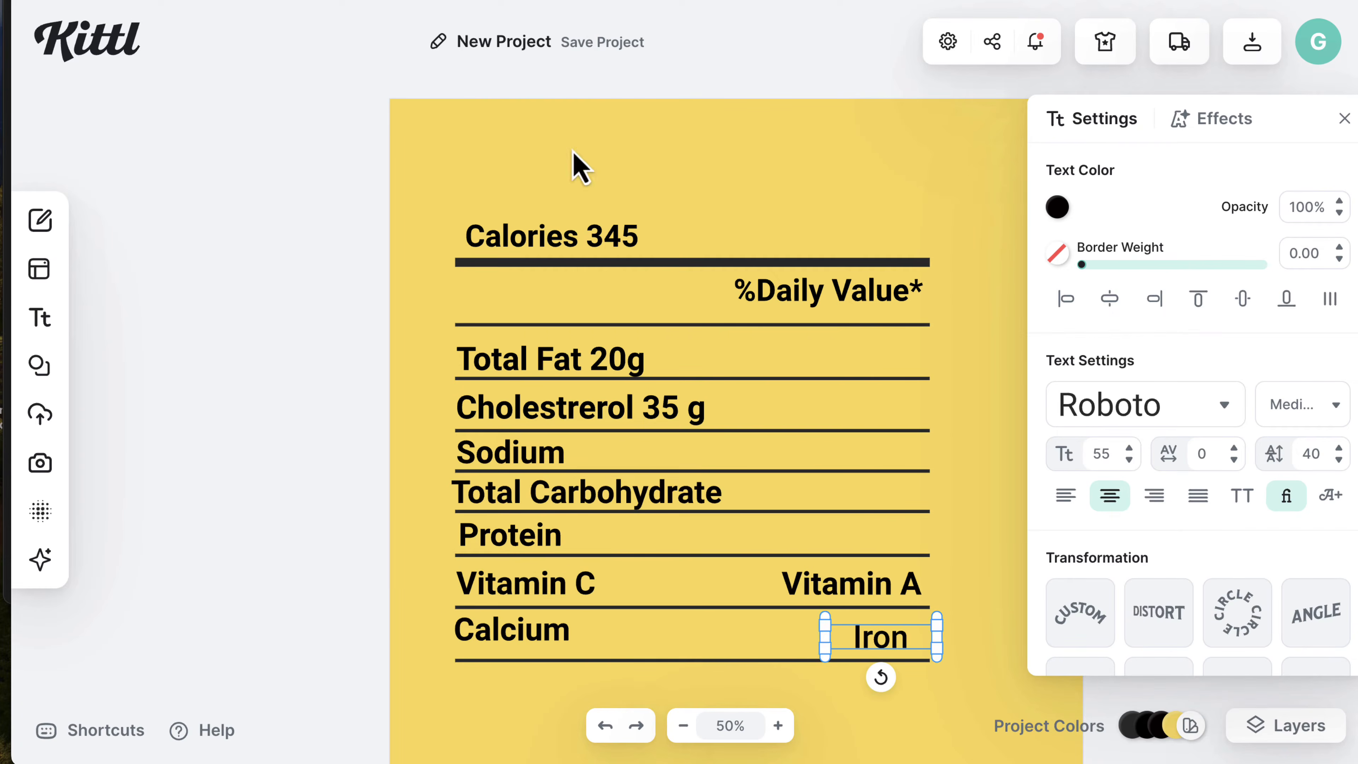
Step: Add the headline "Mac N' Cheese", place it above Calories 345 and widen its box to one line
{"action": "type", "text": "t"}
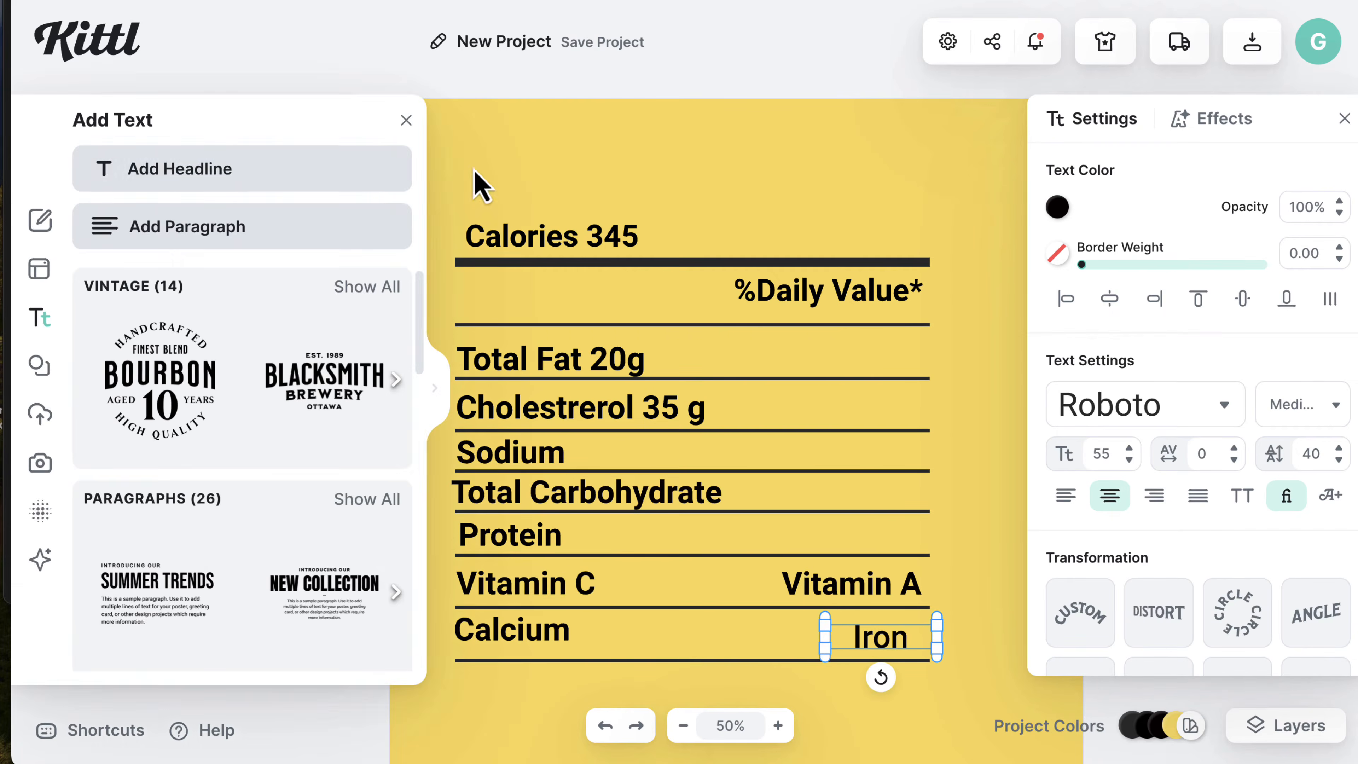
{"action": "type", "text": "Mac N' Cheese"}
{"action": "left_click_drag", "start_coordinate": [690, 415], "coordinate": [533, 203]}
{"action": "left_click_drag", "start_coordinate": [619, 211], "coordinate": [776, 214]}
Step: Set the Mac N' Cheese headline to Black weight at font size 128 and position it over the label
{"action": "left_click", "coordinate": [1302, 404]}
{"action": "scroll", "coordinate": [1338, 527], "scroll_direction": "down", "scroll_amount": 3}
{"action": "left_click", "coordinate": [1288, 722]}
{"action": "left_click", "coordinate": [1129, 448]}
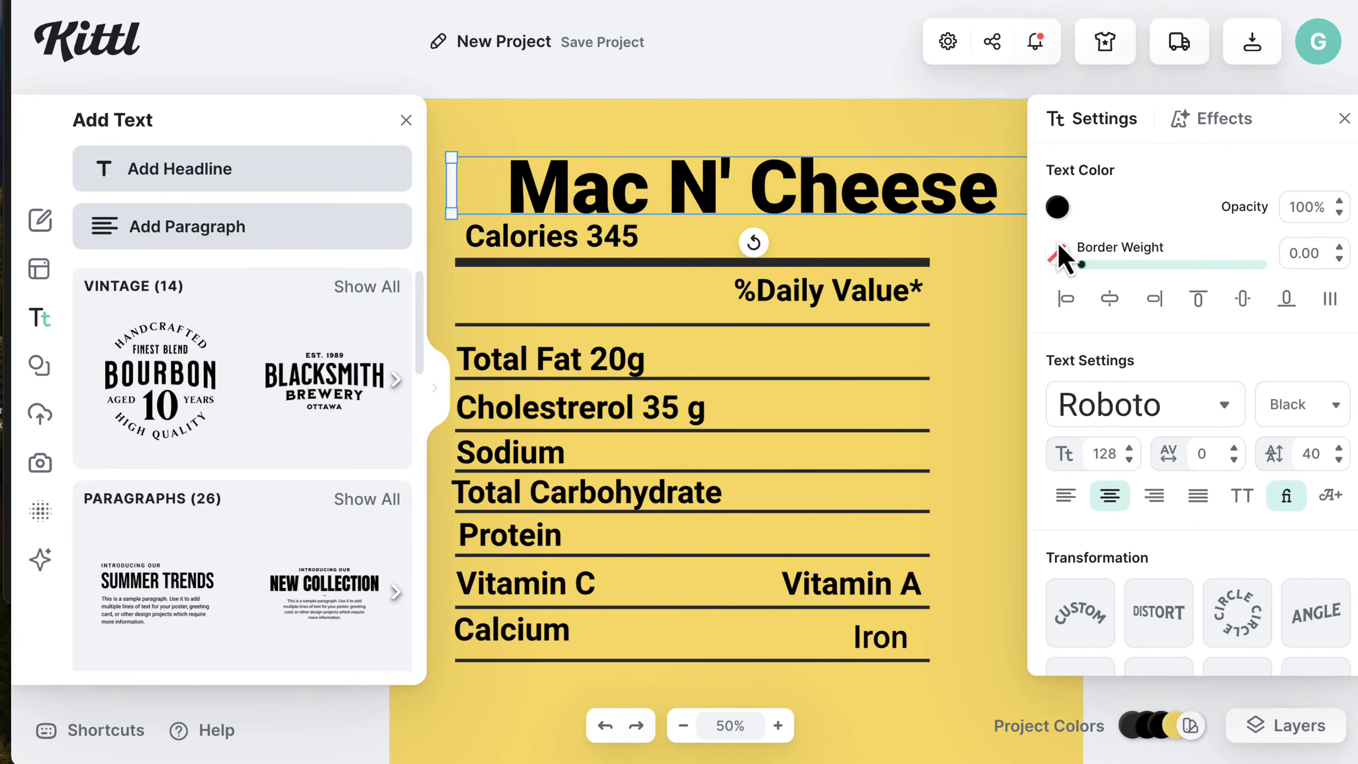
{"action": "left_click_drag", "start_coordinate": [919, 217], "coordinate": [874, 205]}
Step: Select all the texts and lines and match the lines' colour to the headline's black by sampling it
{"action": "left_click_drag", "start_coordinate": [458, 120], "coordinate": [941, 666]}
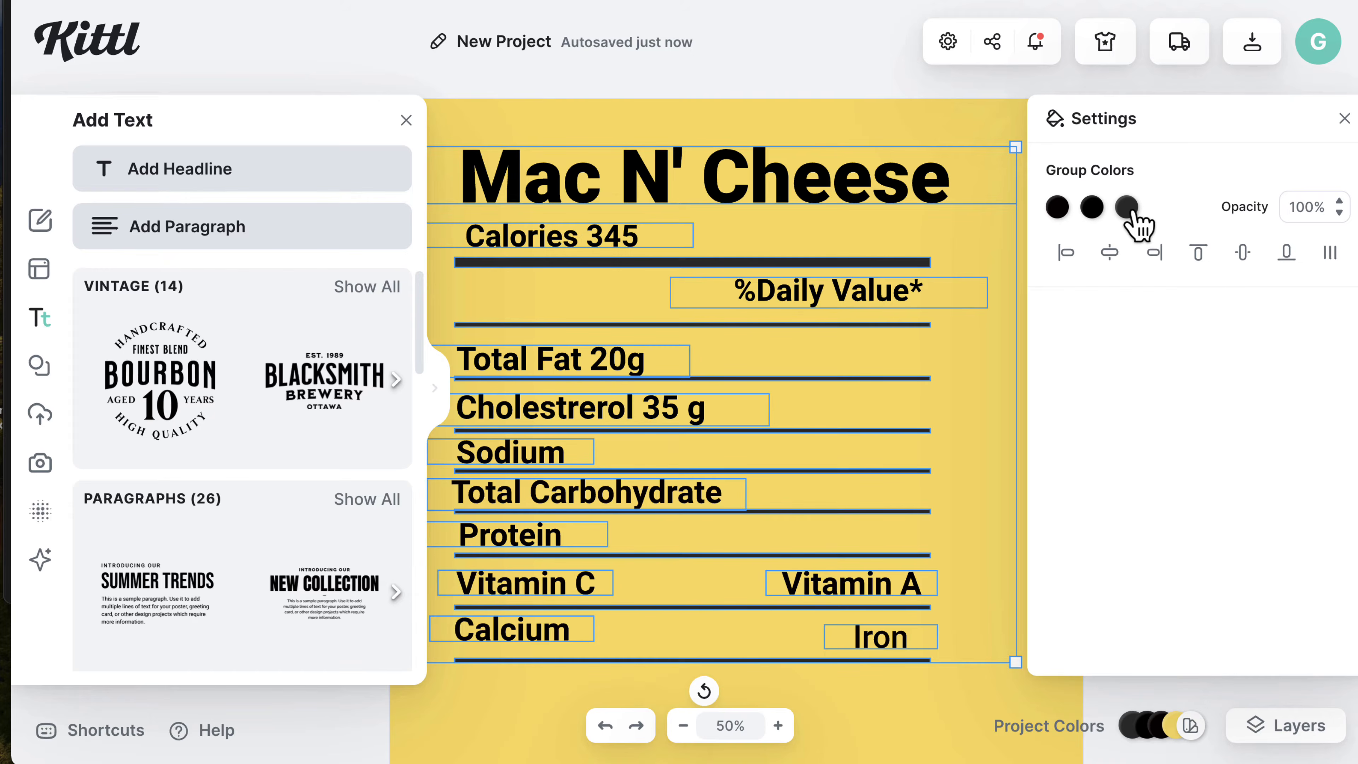
{"action": "left_click", "coordinate": [1126, 206]}
{"action": "left_click", "coordinate": [815, 537]}
{"action": "left_click", "coordinate": [683, 211]}
{"action": "left_click", "coordinate": [1093, 213]}
{"action": "left_click", "coordinate": [784, 525]}
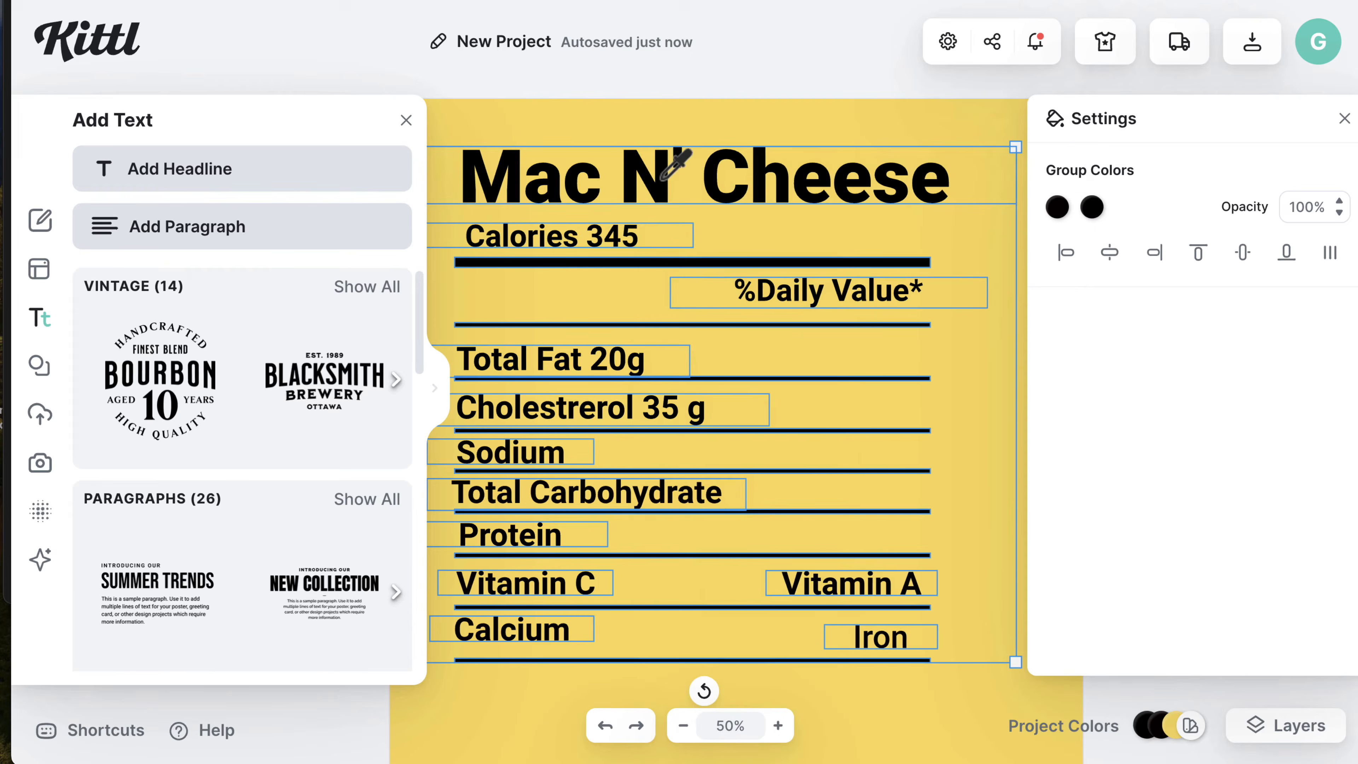
Step: Recolour all the selected texts and lines brown
{"action": "left_click", "coordinate": [1091, 215]}
{"action": "left_click", "coordinate": [1057, 207]}
{"action": "left_click_drag", "start_coordinate": [837, 488], "coordinate": [768, 488]}
{"action": "left_click_drag", "start_coordinate": [942, 335], "coordinate": [951, 351]}
{"action": "left_click", "coordinate": [712, 392]}
Step: Extend the sodium row to read "Sodium 45g" and realign it with the rows above
{"action": "double_click", "coordinate": [558, 454]}
{"action": "type", "text": "45"}
{"action": "left_click", "coordinate": [722, 502]}
{"action": "double_click", "coordinate": [721, 493]}
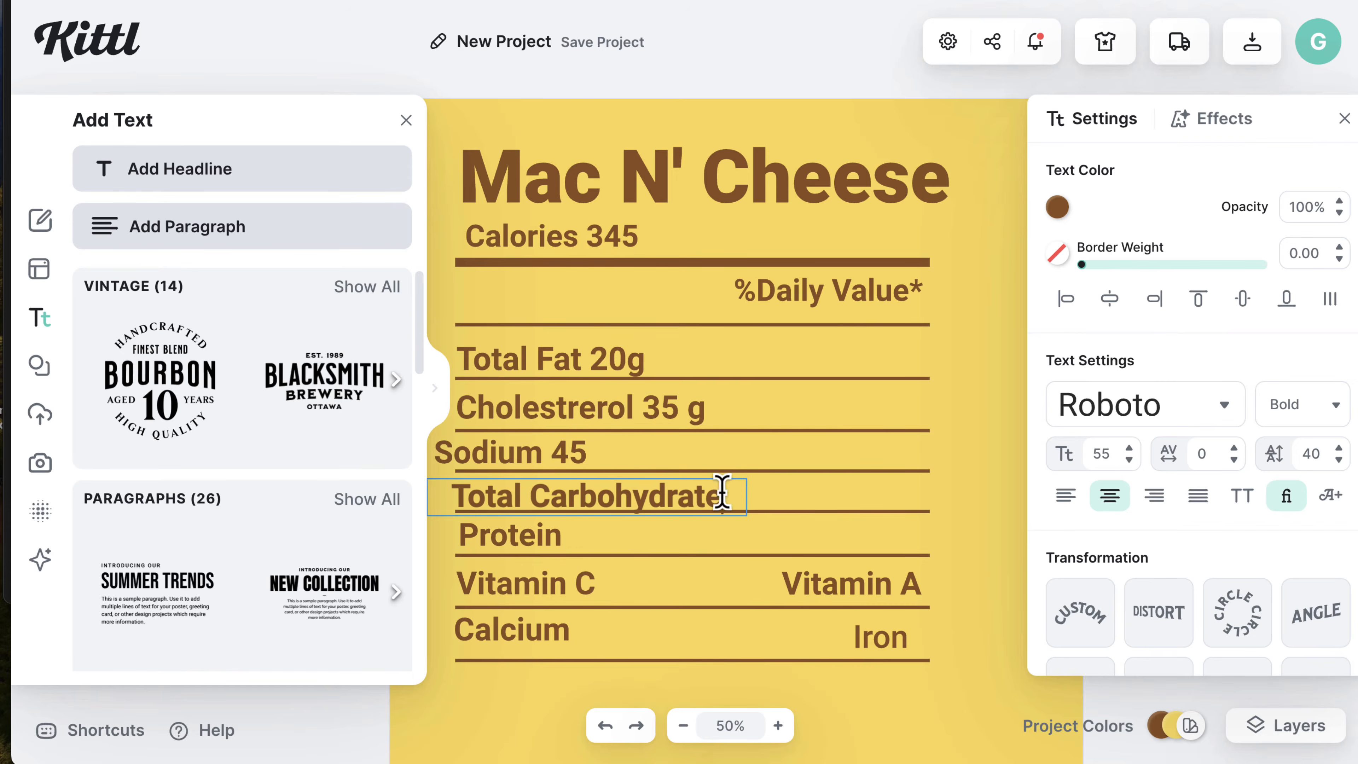
{"action": "left_click", "coordinate": [575, 457]}
{"action": "type", "text": "g"}
{"action": "left_click_drag", "start_coordinate": [581, 453], "coordinate": [605, 449]}
Step: Edit the rows to read "Cholestrerol 35g", "Total Carbohydrate 32g" and "Protein 12g"
{"action": "double_click", "coordinate": [692, 415]}
{"action": "key", "text": "BackSpace"}
{"action": "left_click", "coordinate": [717, 503]}
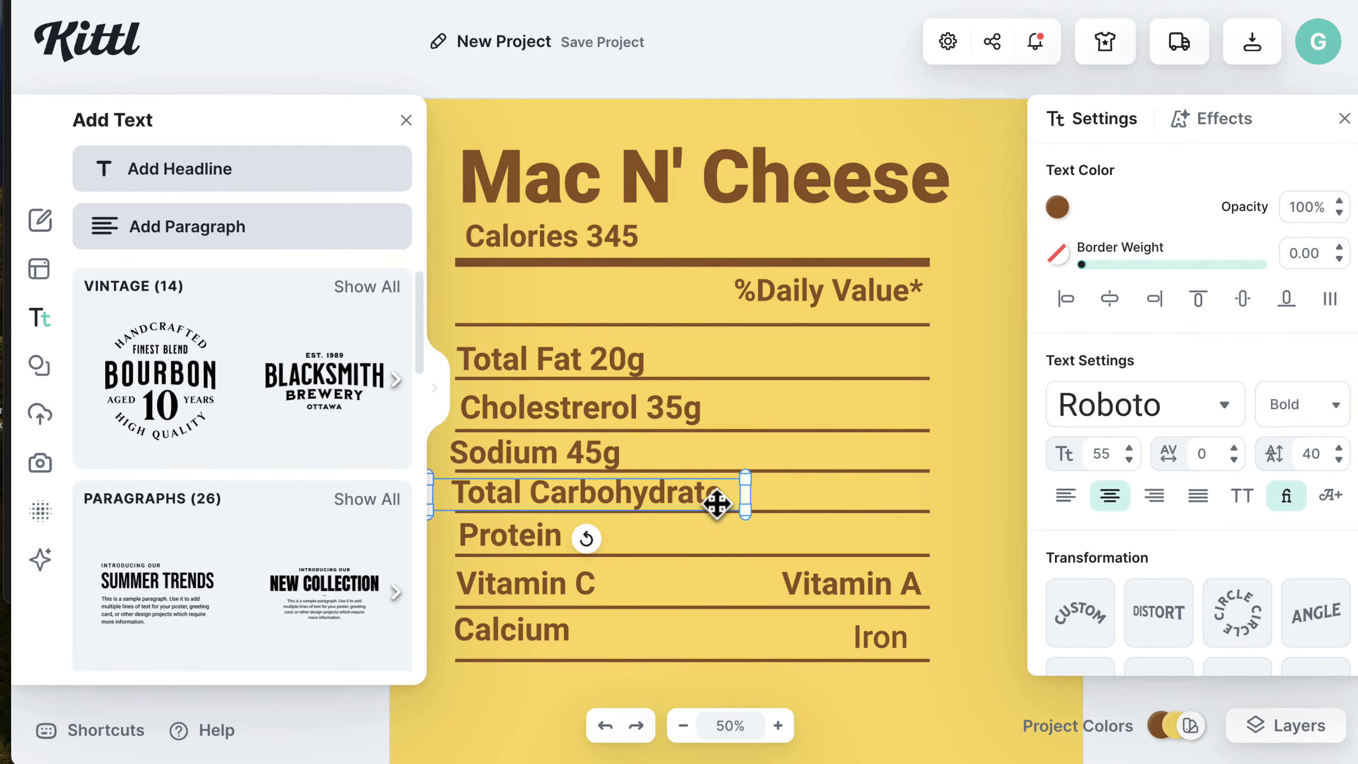
{"action": "left_click", "coordinate": [716, 503]}
{"action": "type", "text": "32g"}
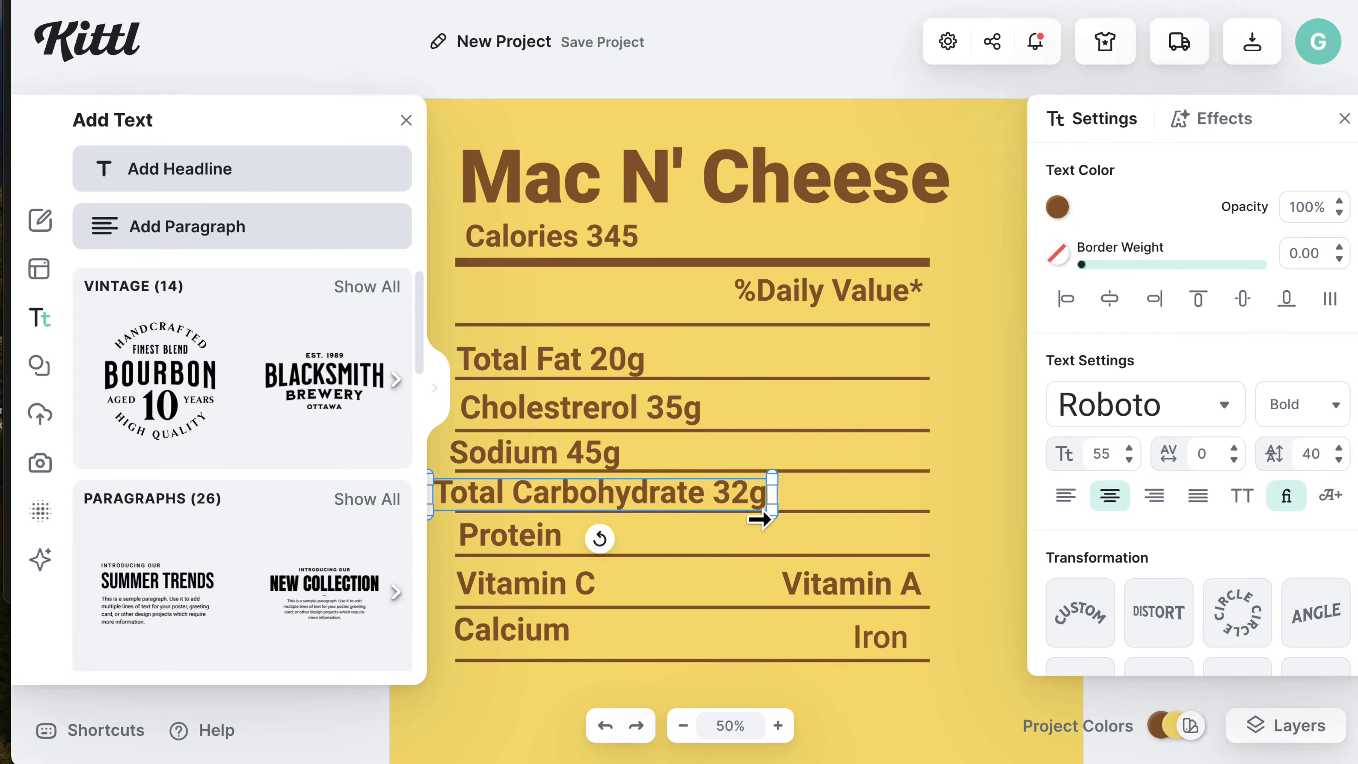
{"action": "double_click", "coordinate": [556, 537]}
{"action": "type", "text": "12g"}
Step: Align the edited texts with the left ends of the lines and shift the rows from Total Carbohydrate downwards slightly lower
{"action": "scroll", "coordinate": [585, 464], "scroll_direction": "down", "scroll_amount": 3}
{"action": "left_click_drag", "start_coordinate": [585, 423], "coordinate": [609, 419]}
{"action": "left_click_drag", "start_coordinate": [615, 371], "coordinate": [626, 371]}
{"action": "left_click_drag", "start_coordinate": [614, 331], "coordinate": [636, 372]}
{"action": "left_click", "coordinate": [601, 462]}
{"action": "left_click", "coordinate": [561, 294]}
{"action": "left_click_drag", "start_coordinate": [561, 294], "coordinate": [559, 294]}
{"action": "left_click_drag", "start_coordinate": [730, 333], "coordinate": [762, 542]}
{"action": "left_click_drag", "start_coordinate": [740, 370], "coordinate": [739, 376]}
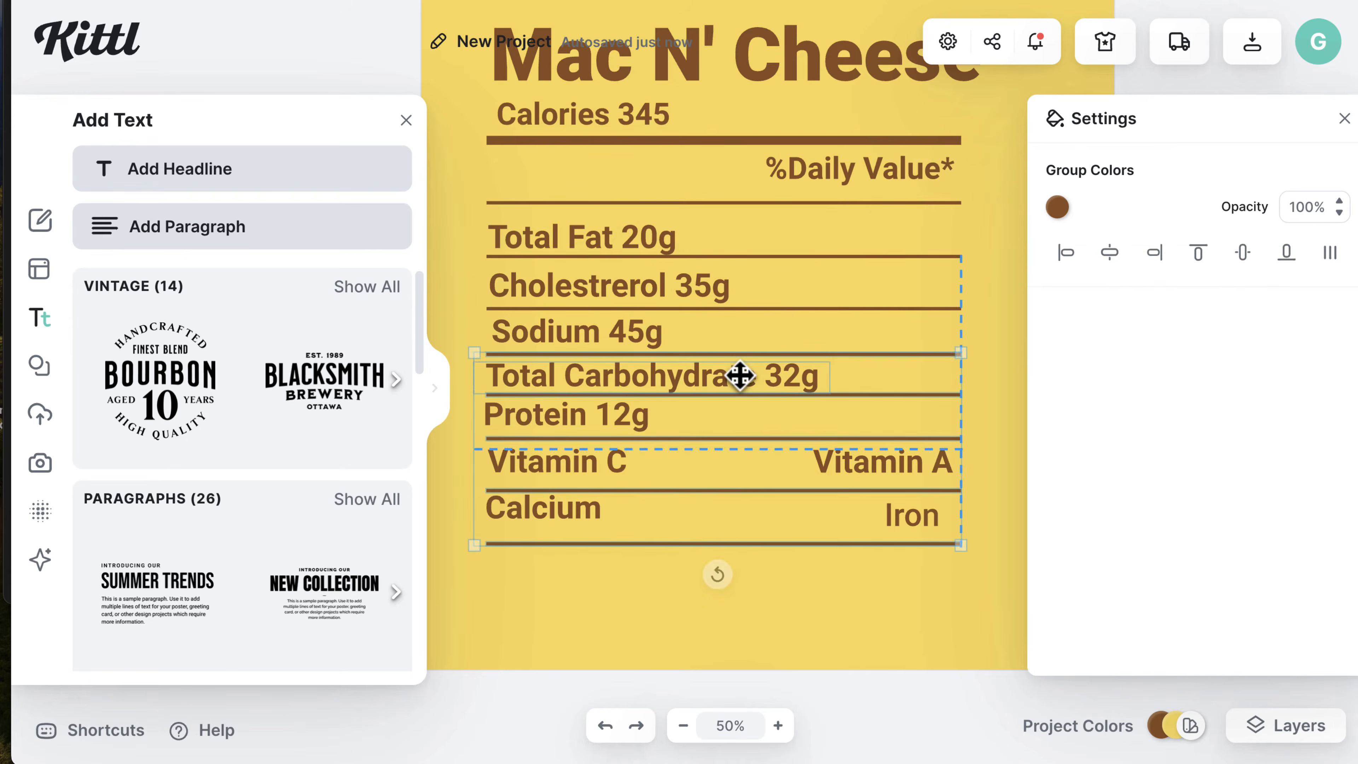
Step: Even out the spacing of the Protein, vitamin, Calcium and Iron rows by moving them slightly between their lines
{"action": "left_click_drag", "start_coordinate": [615, 414], "coordinate": [615, 418]}
{"action": "left_click_drag", "start_coordinate": [866, 461], "coordinate": [866, 473]}
{"action": "left_click_drag", "start_coordinate": [599, 461], "coordinate": [599, 467]}
{"action": "left_click_drag", "start_coordinate": [900, 366], "coordinate": [569, 616]}
{"action": "key", "text": "shift+Down"}
{"action": "key", "text": "Down"}
{"action": "key", "text": "Down"}
{"action": "key", "text": "Down"}
{"action": "left_click", "coordinate": [796, 462]}
{"action": "scroll", "coordinate": [796, 463], "scroll_direction": "up", "scroll_amount": 2}
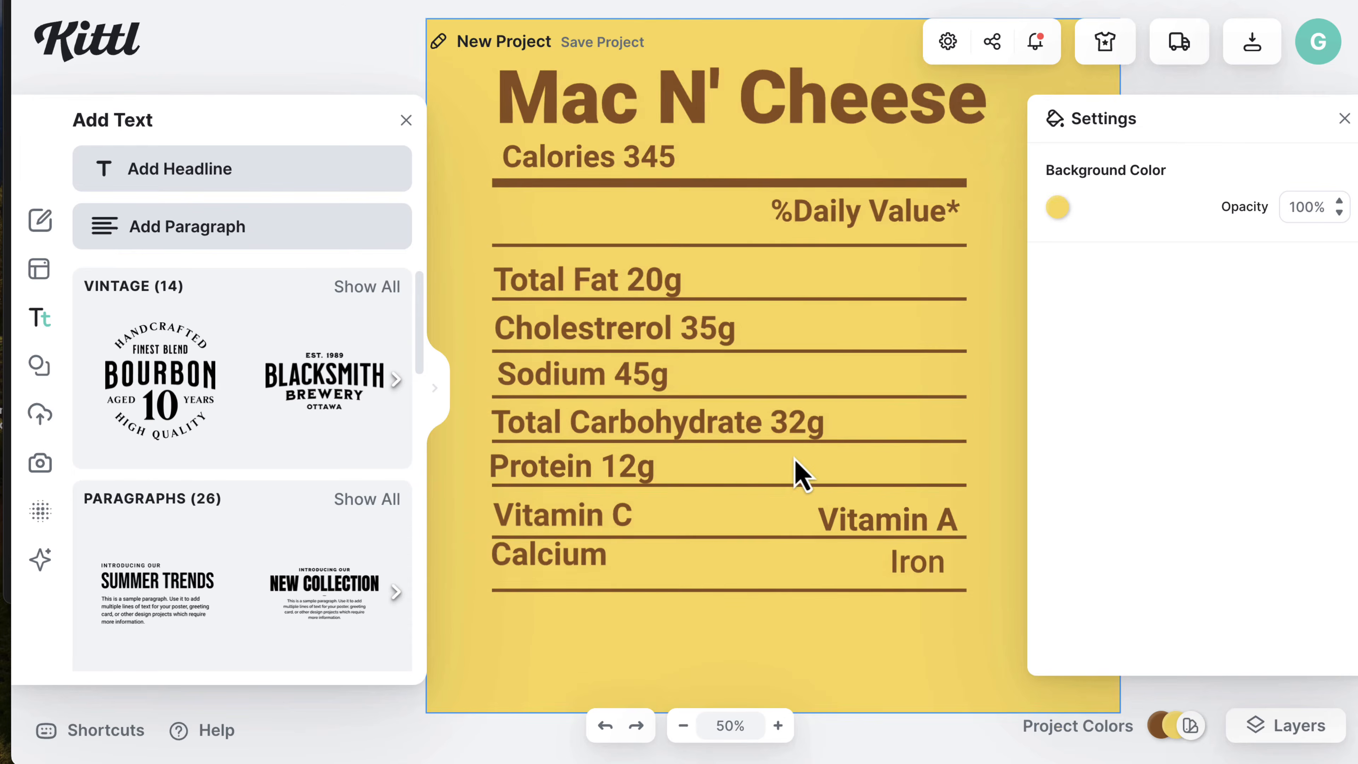
{"action": "left_click_drag", "start_coordinate": [583, 543], "coordinate": [583, 538]}
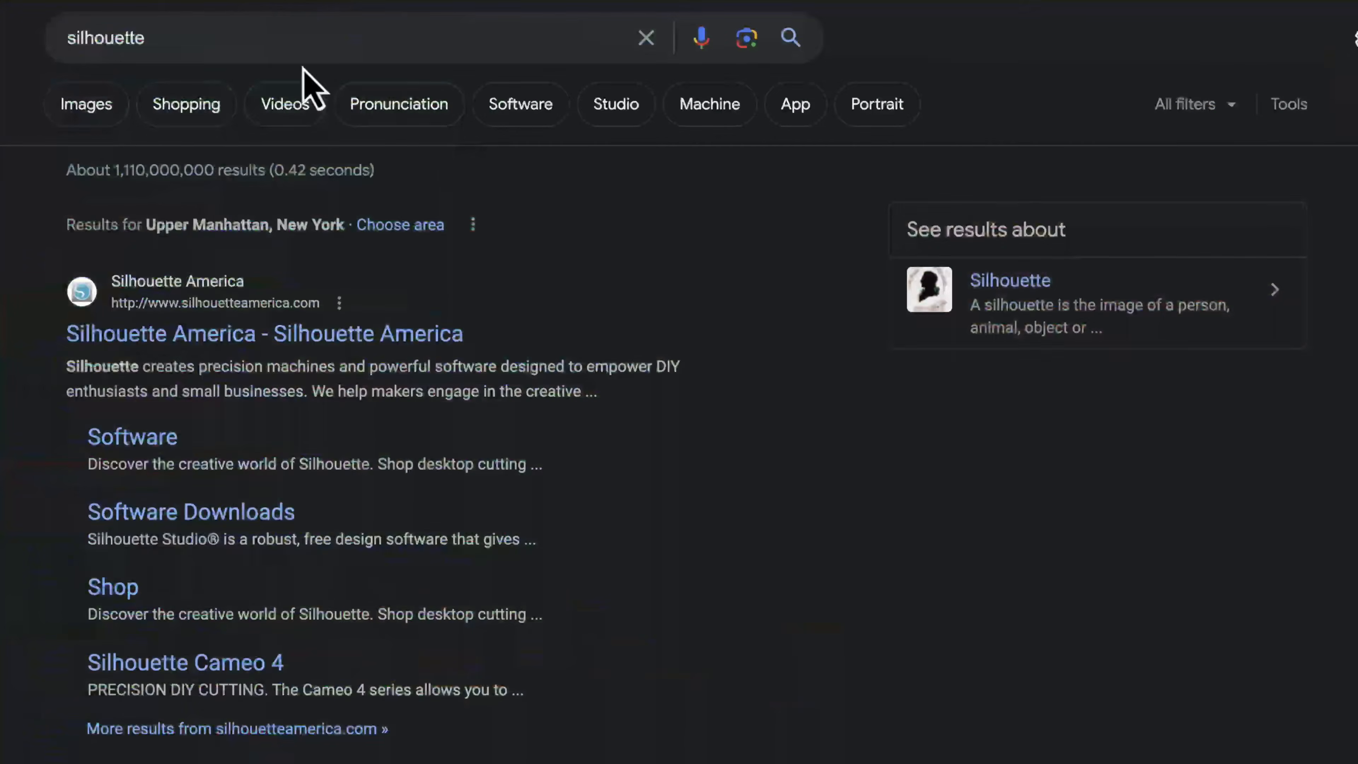
Step: In Google, search for "silhouette shape of hungary" and save the black VectorStock map image
{"action": "left_click", "coordinate": [288, 36]}
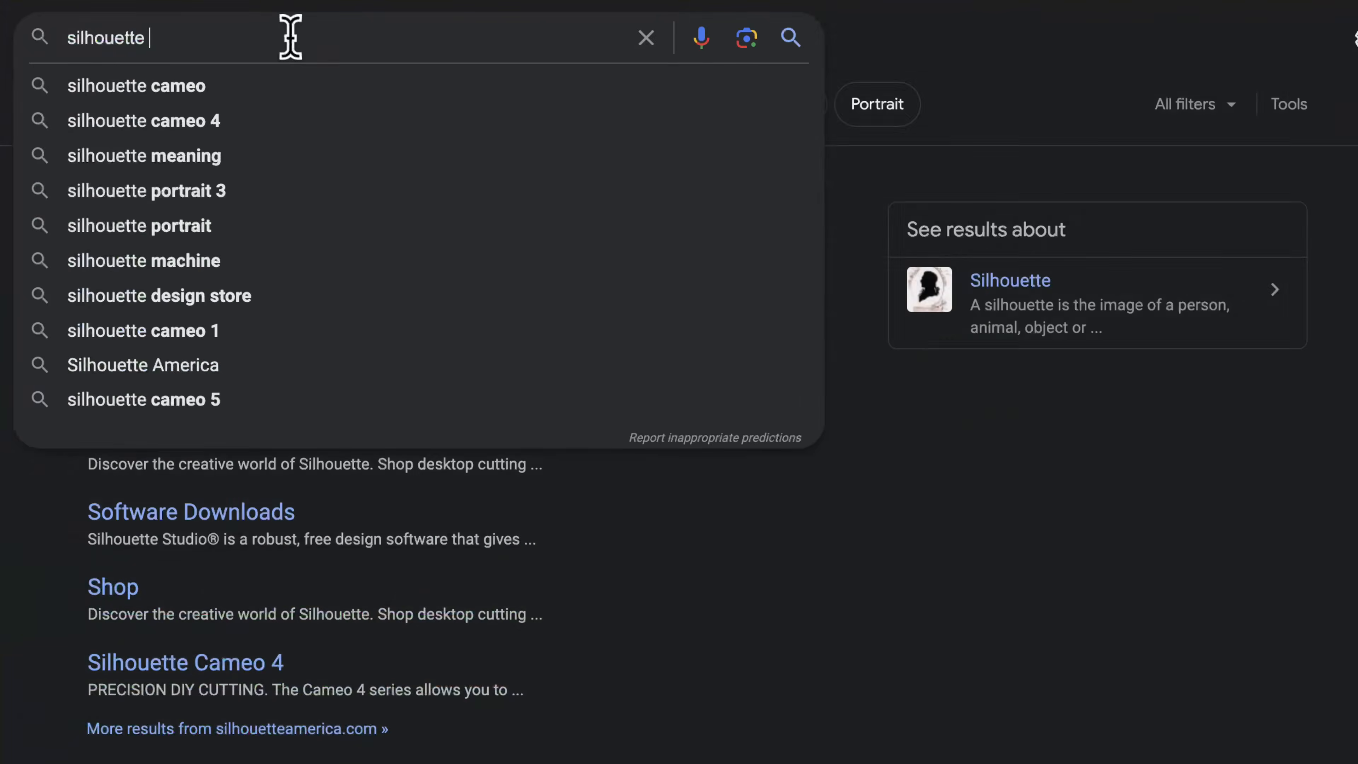
{"action": "type", "text": "shape of hu"}
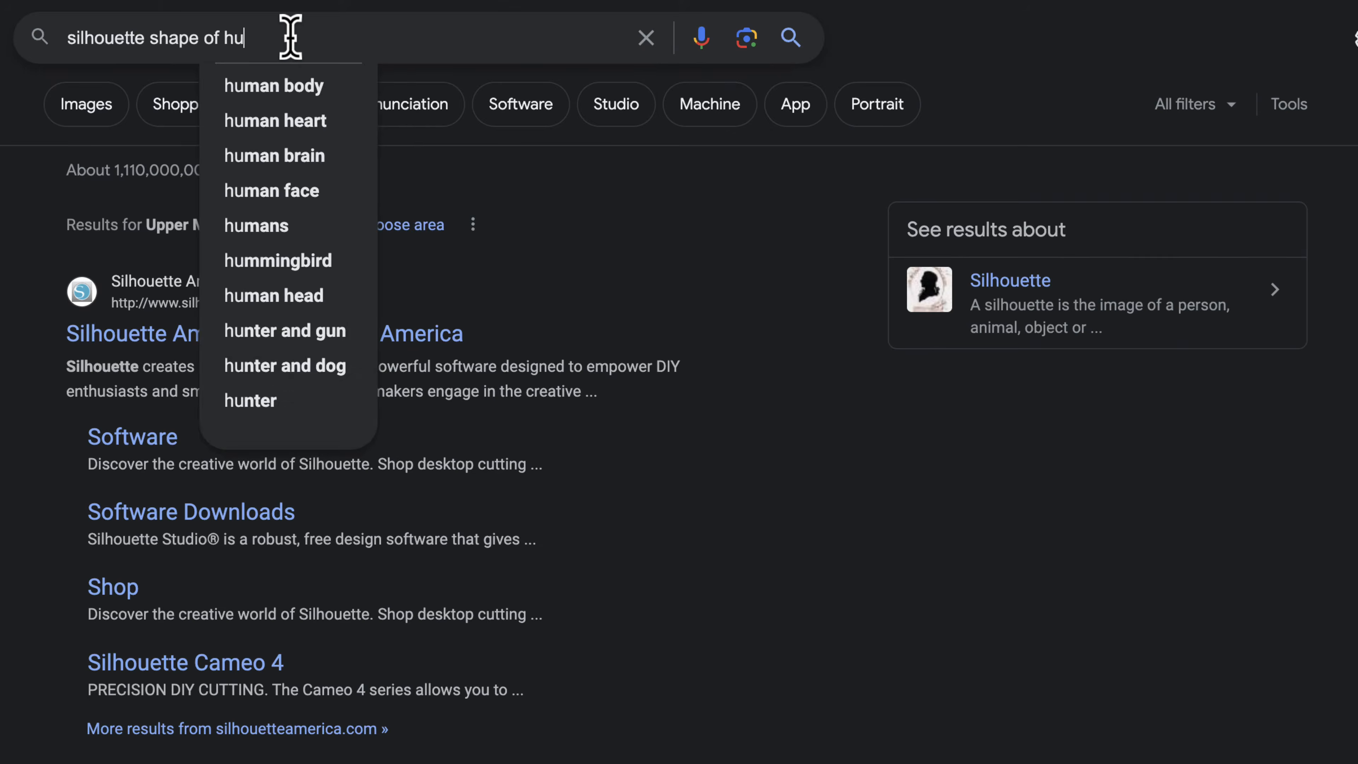
{"action": "type", "text": "ngary"}
{"action": "key", "text": "Return"}
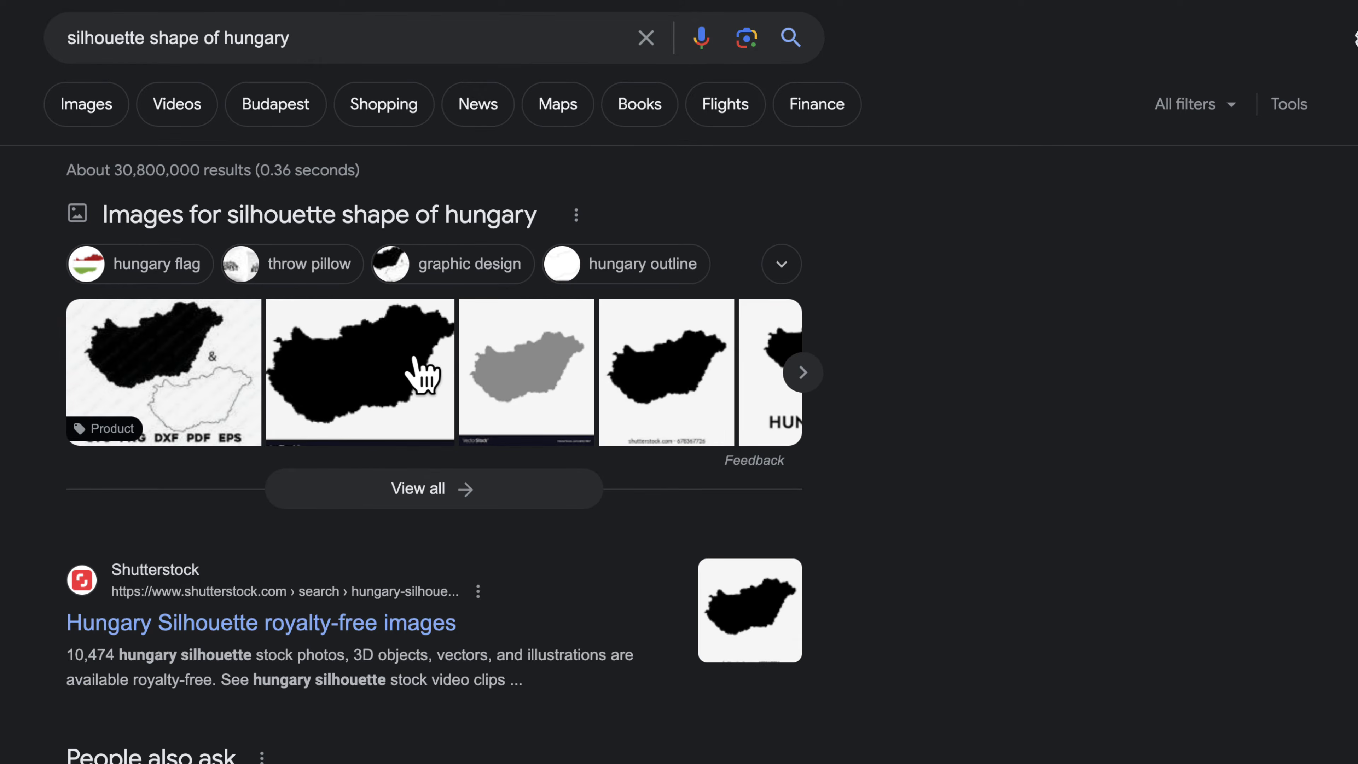
{"action": "left_click", "coordinate": [434, 382]}
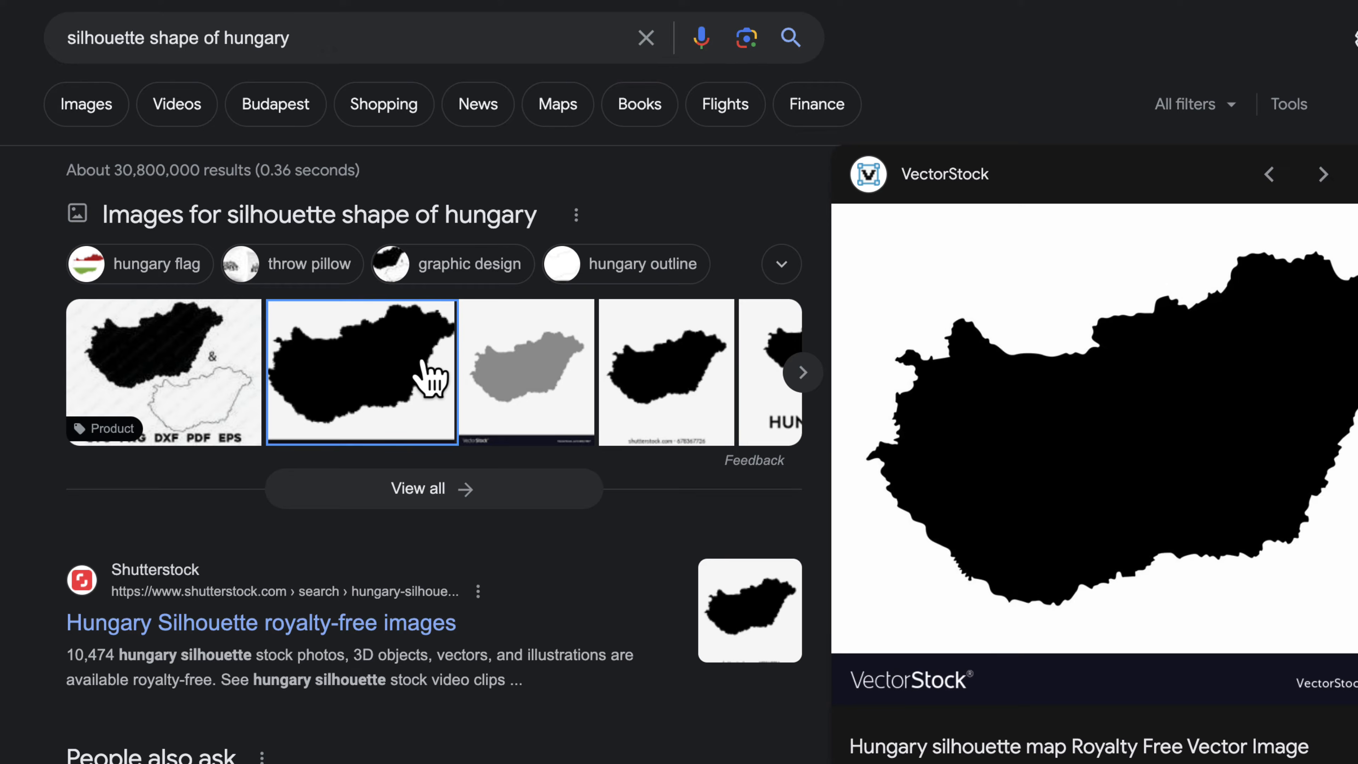
{"action": "right_click", "coordinate": [1139, 442]}
Step: Search for "silhouette shape of turkey country" and save the solid black map silhouette
{"action": "double_click", "coordinate": [230, 39]}
{"action": "type", "text": "turkey"}
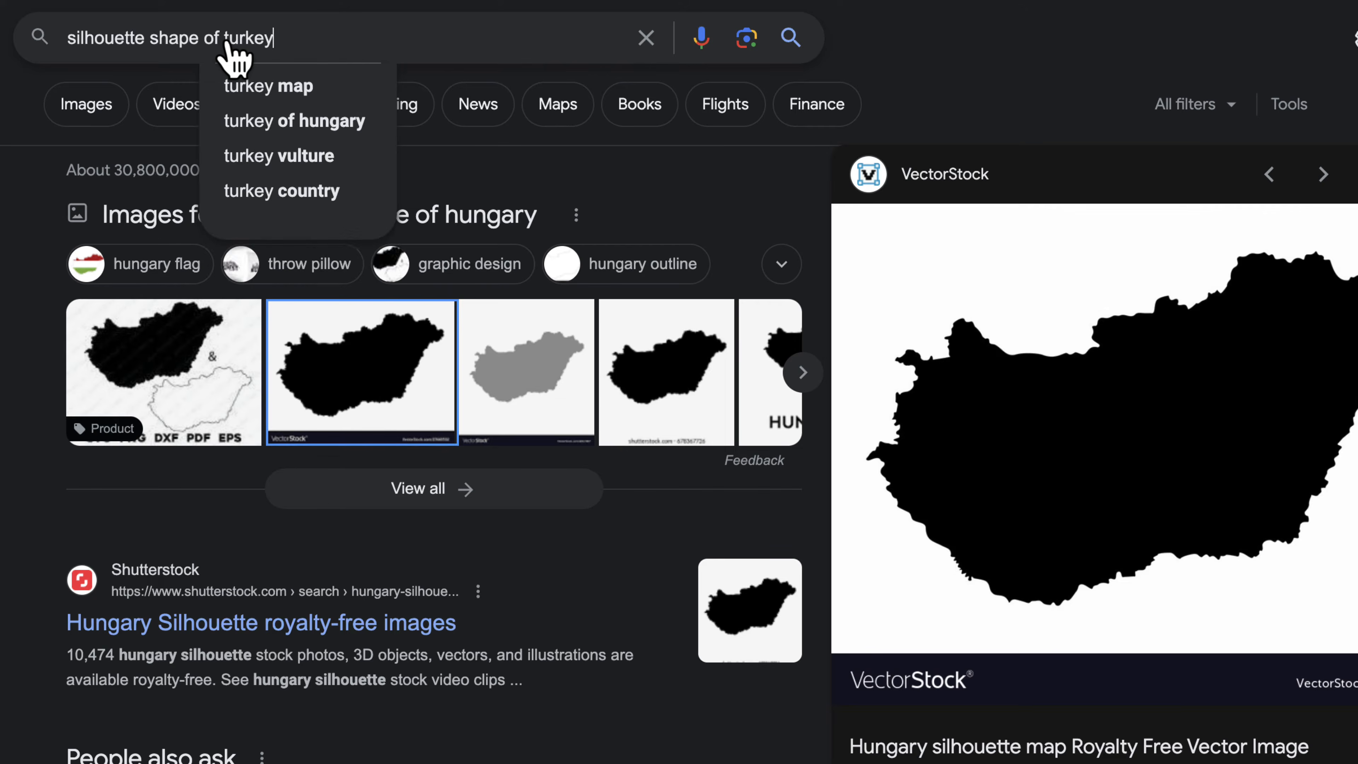
{"action": "key", "text": "Return"}
{"action": "left_click", "coordinate": [287, 37]}
{"action": "type", "text": "coun"}
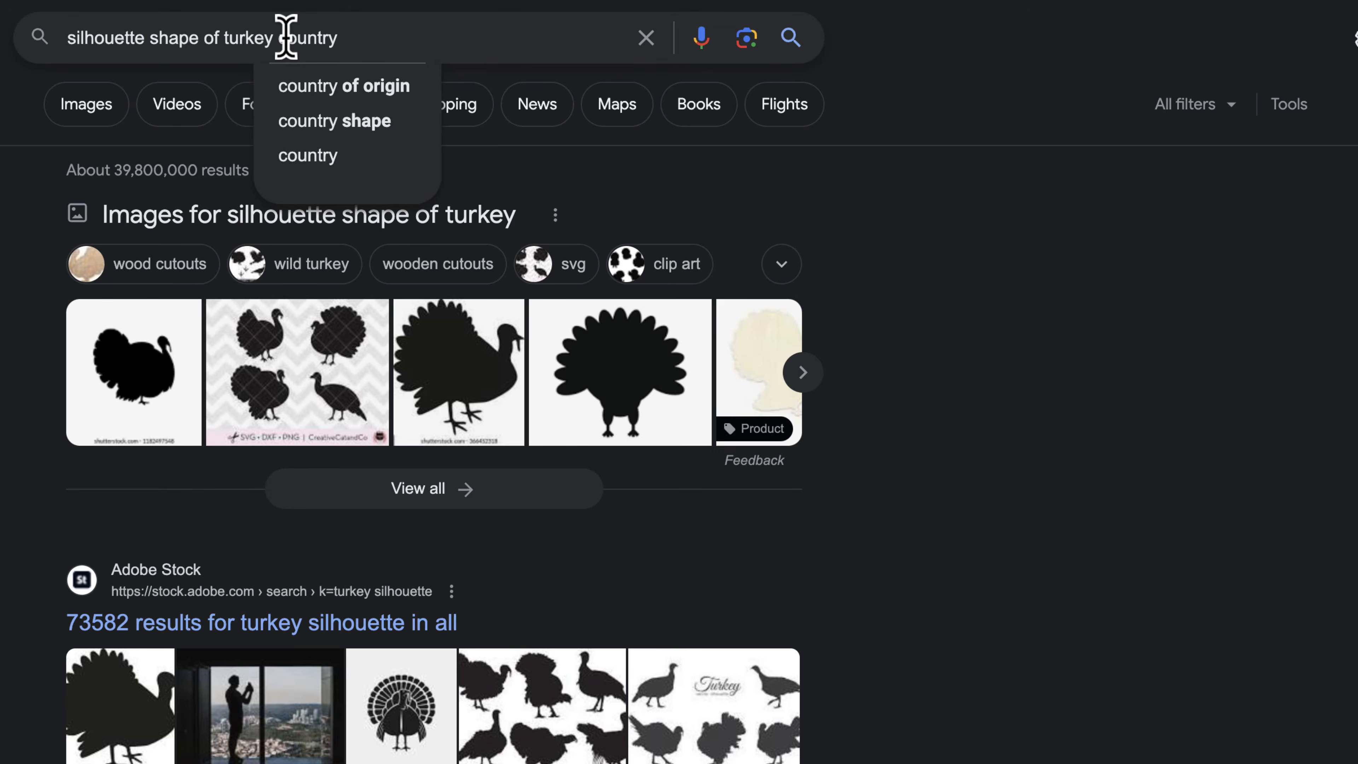
{"action": "type", "text": "try"}
{"action": "key", "text": "Return"}
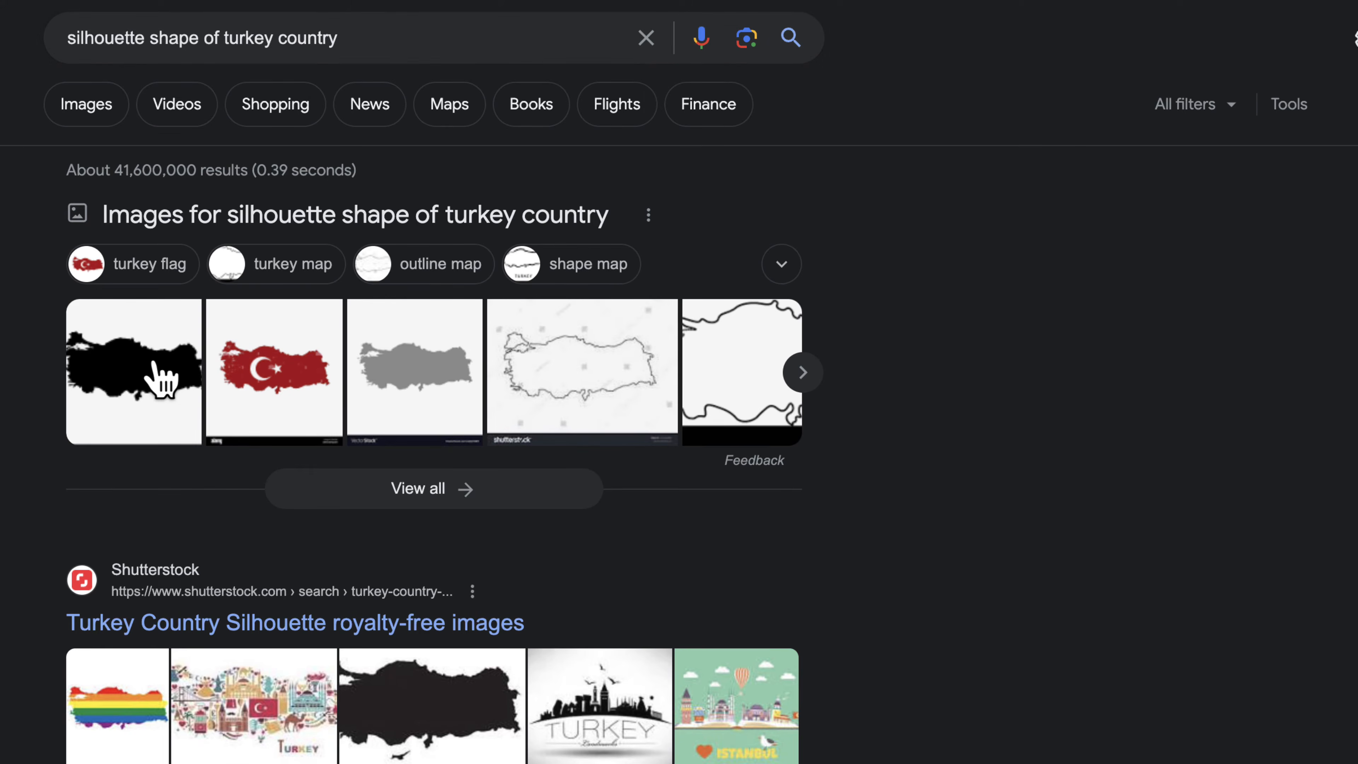
{"action": "left_click", "coordinate": [163, 370]}
{"action": "right_click", "coordinate": [1067, 393]}
{"action": "left_click", "coordinate": [1138, 616]}
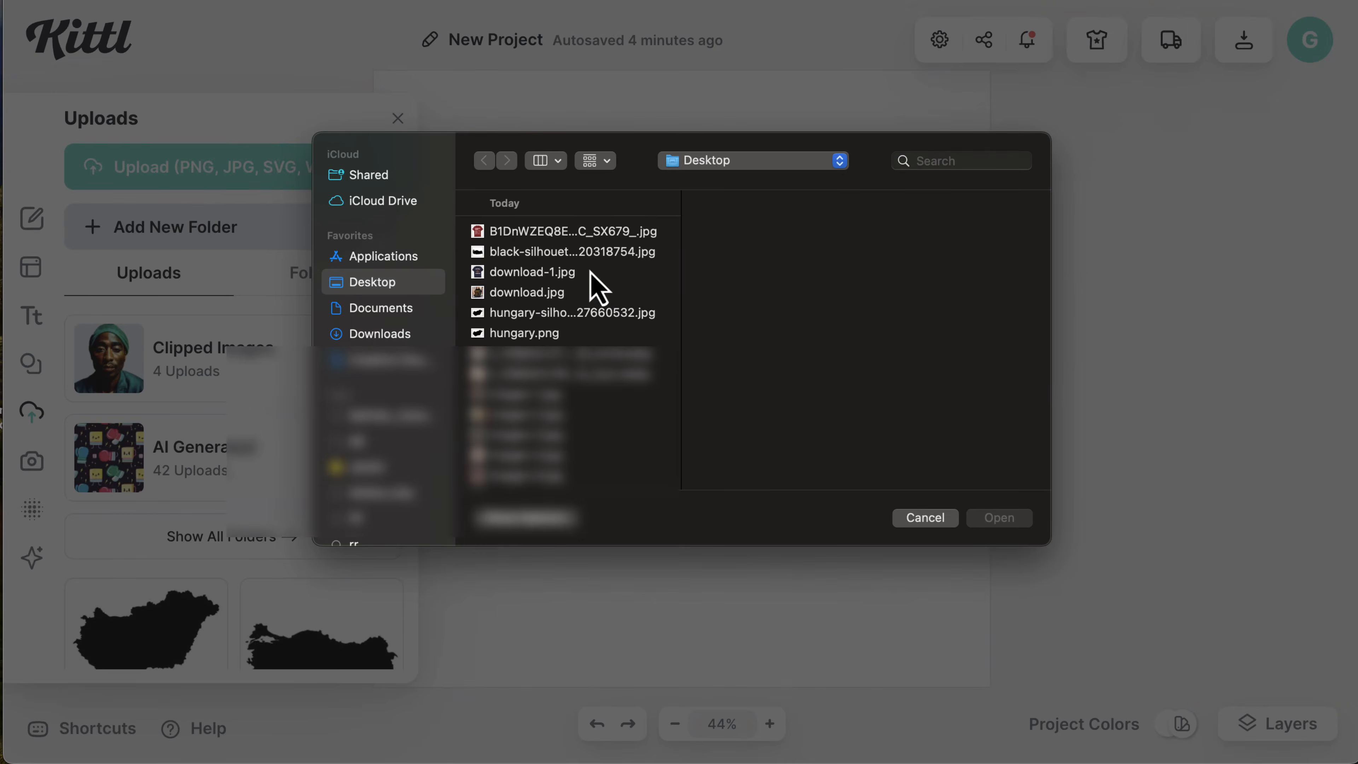
Step: In a blank Kittl project, upload the black Turkey silhouette JPG and hungary.png from the Desktop
{"action": "left_click", "coordinate": [577, 252]}
{"action": "left_click", "coordinate": [999, 518]}
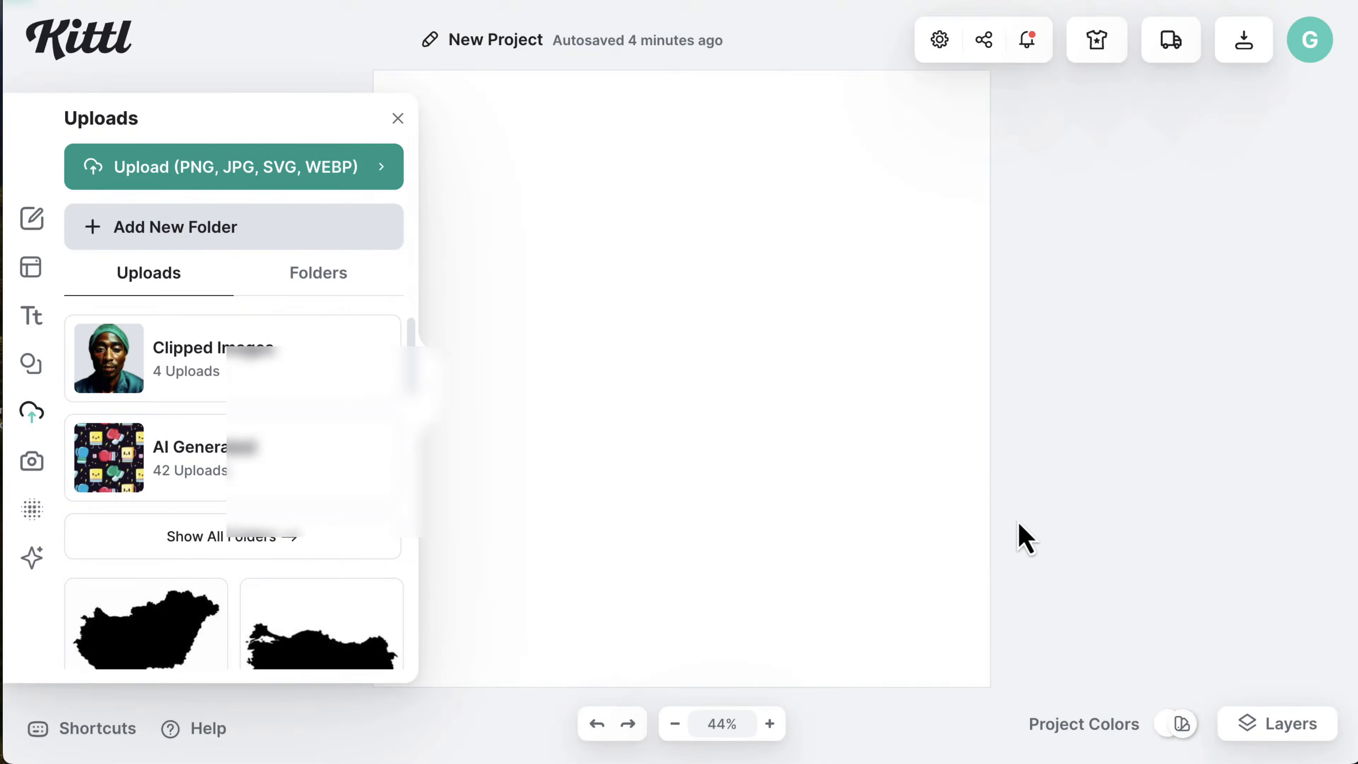
{"action": "left_click", "coordinate": [369, 167]}
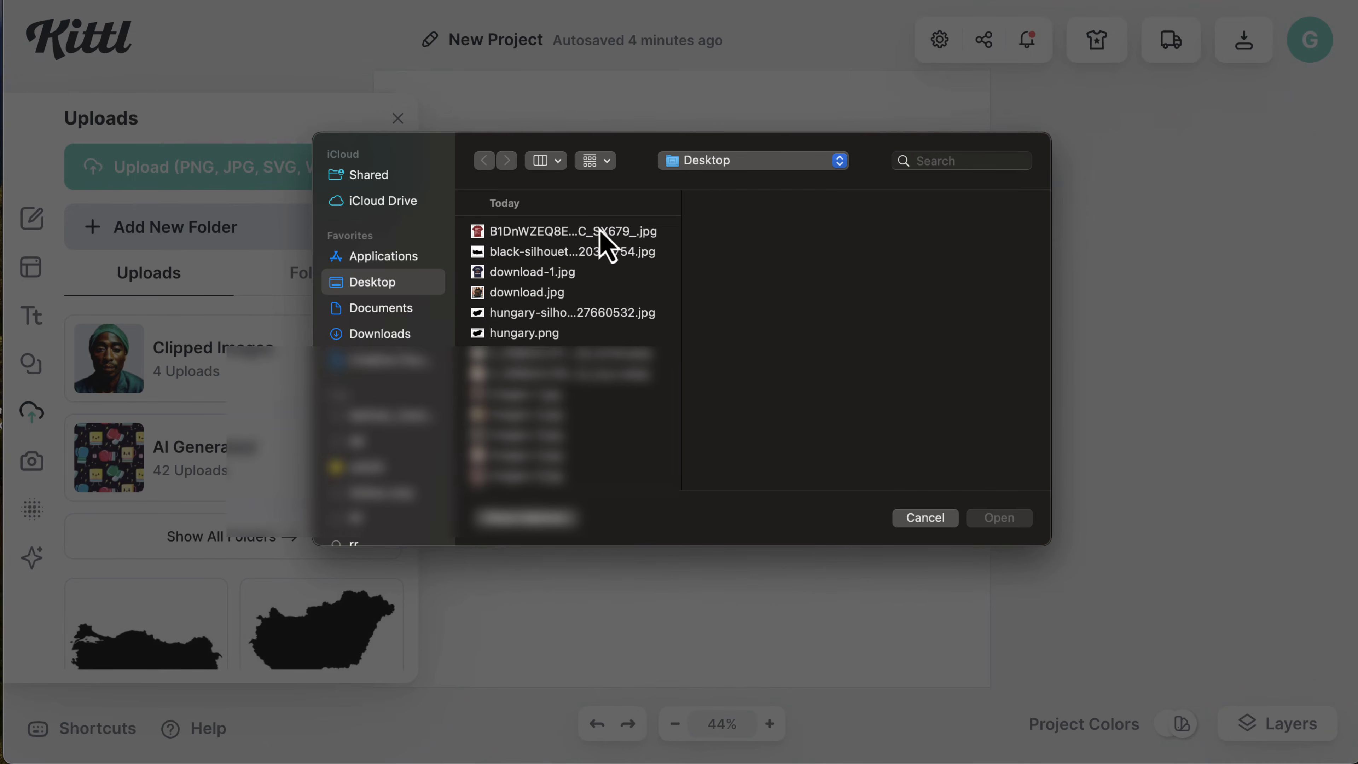
{"action": "left_click", "coordinate": [579, 336]}
{"action": "left_click", "coordinate": [999, 518]}
{"action": "scroll", "coordinate": [361, 511], "scroll_direction": "down", "scroll_amount": 1}
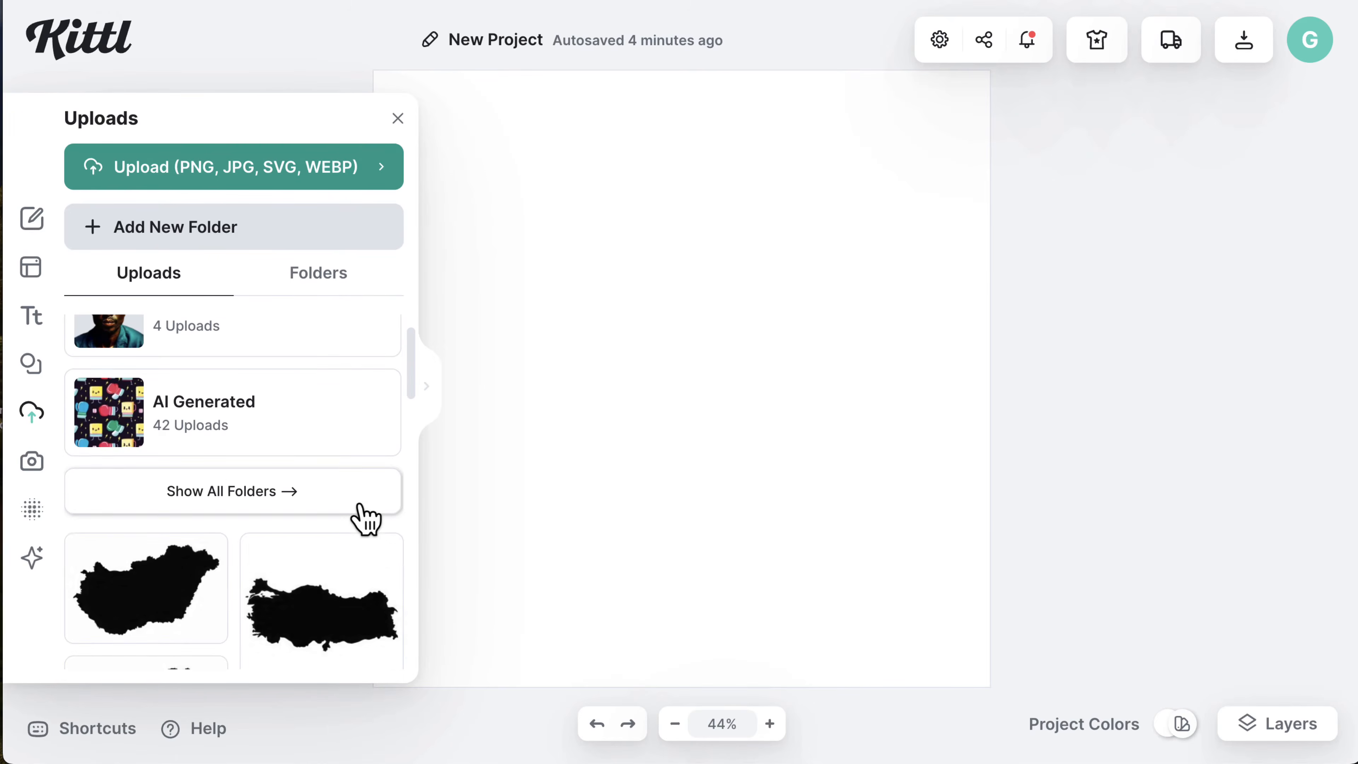
Step: Add the Hungary and Turkey silhouettes to the canvas, with Hungary at the upper left and Turkey below and to its right
{"action": "left_click", "coordinate": [165, 586]}
{"action": "left_click", "coordinate": [320, 615]}
{"action": "left_click", "coordinate": [469, 155]}
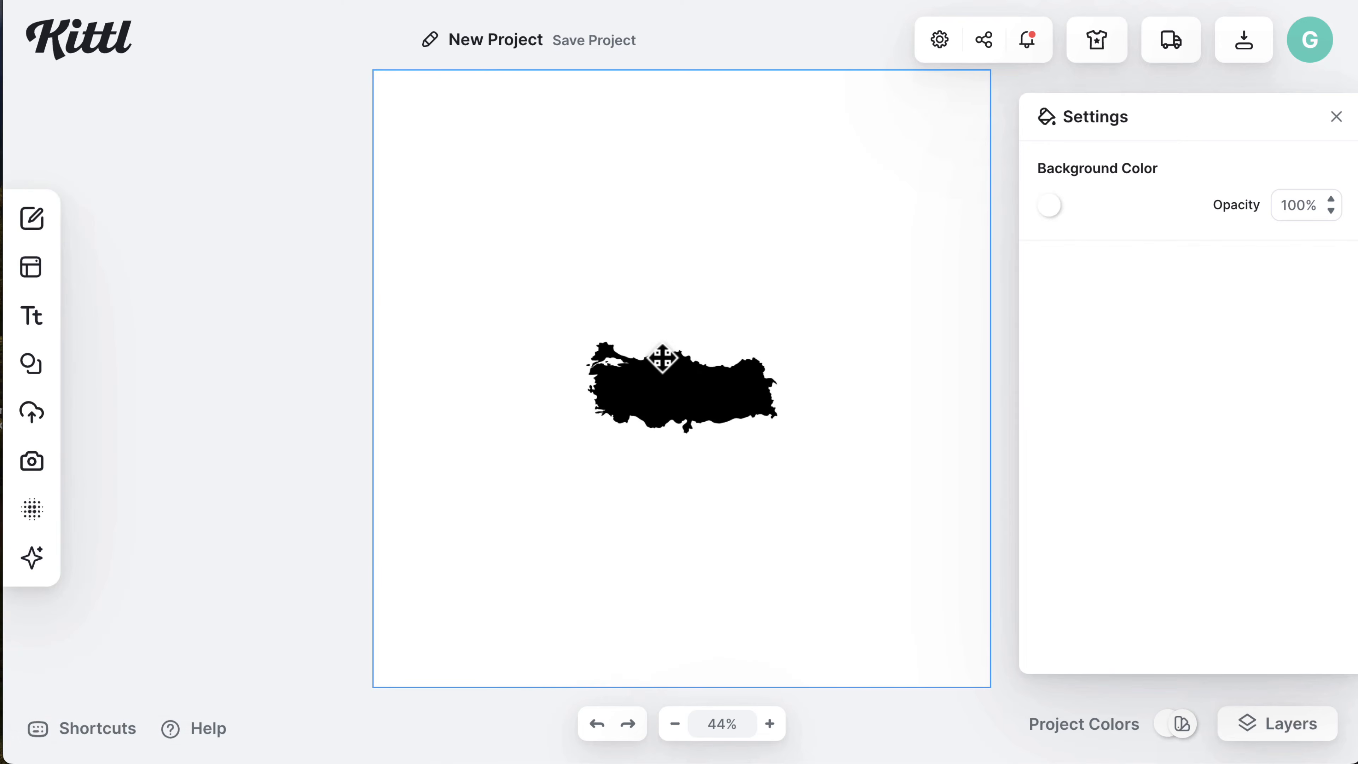
{"action": "left_click_drag", "start_coordinate": [743, 369], "coordinate": [766, 454]}
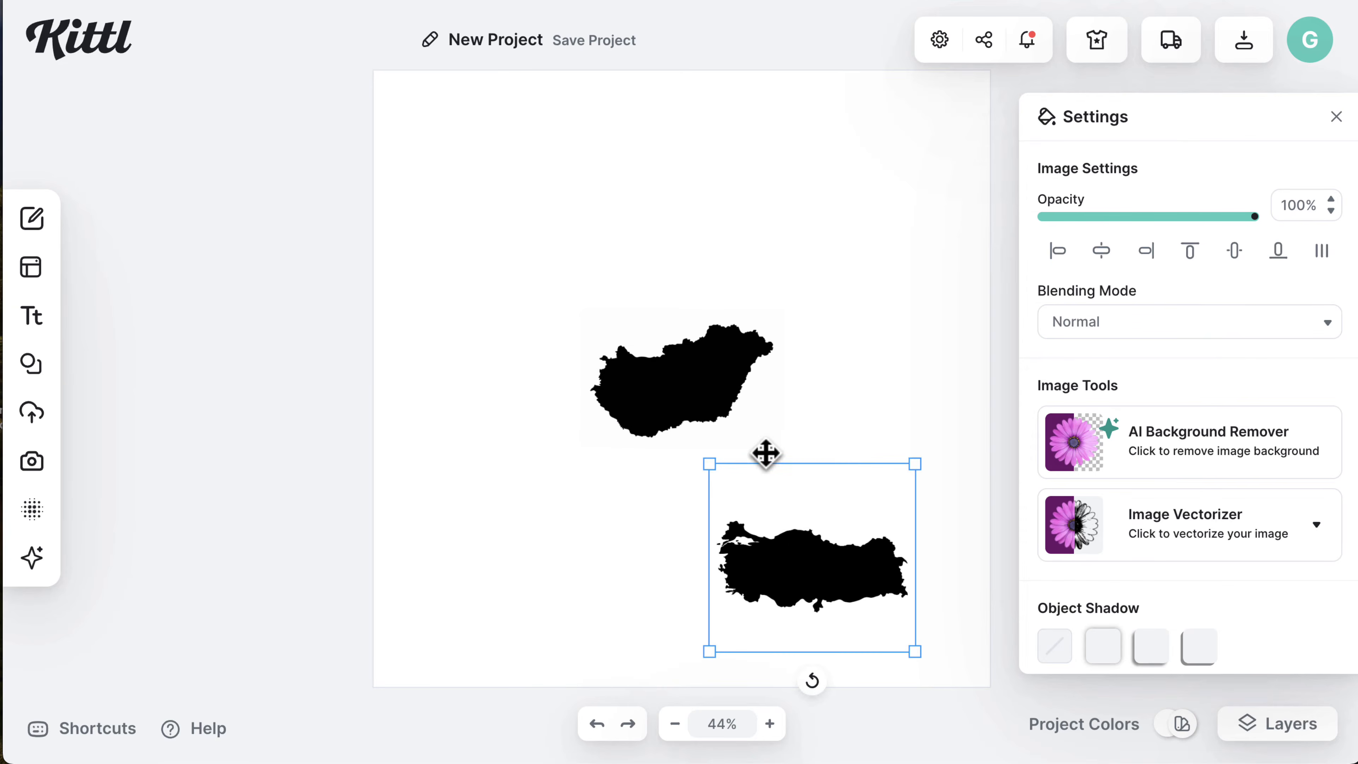
{"action": "left_click_drag", "start_coordinate": [667, 332], "coordinate": [546, 262]}
{"action": "left_click_drag", "start_coordinate": [779, 486], "coordinate": [695, 363]}
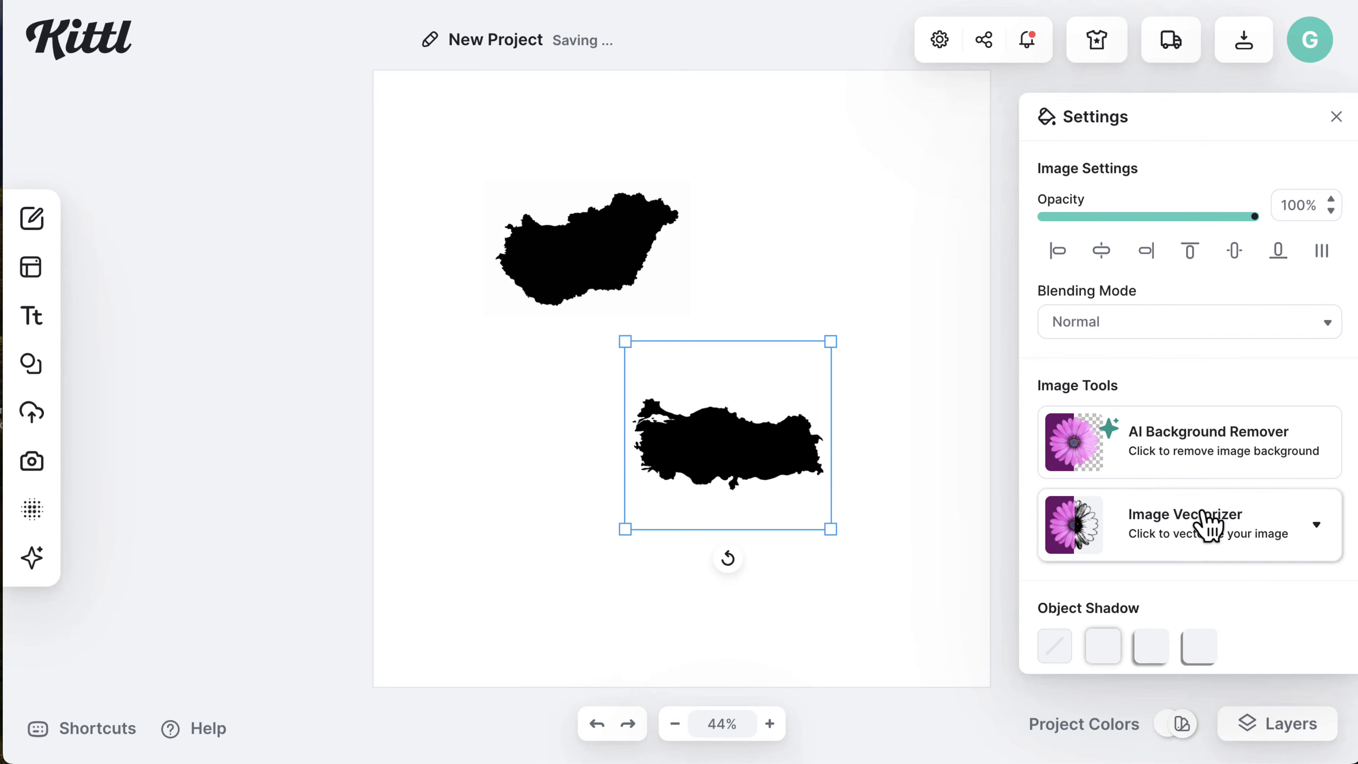
Step: Vectorize the Turkey and Hungary images using 1 color each
{"action": "left_click", "coordinate": [1206, 522]}
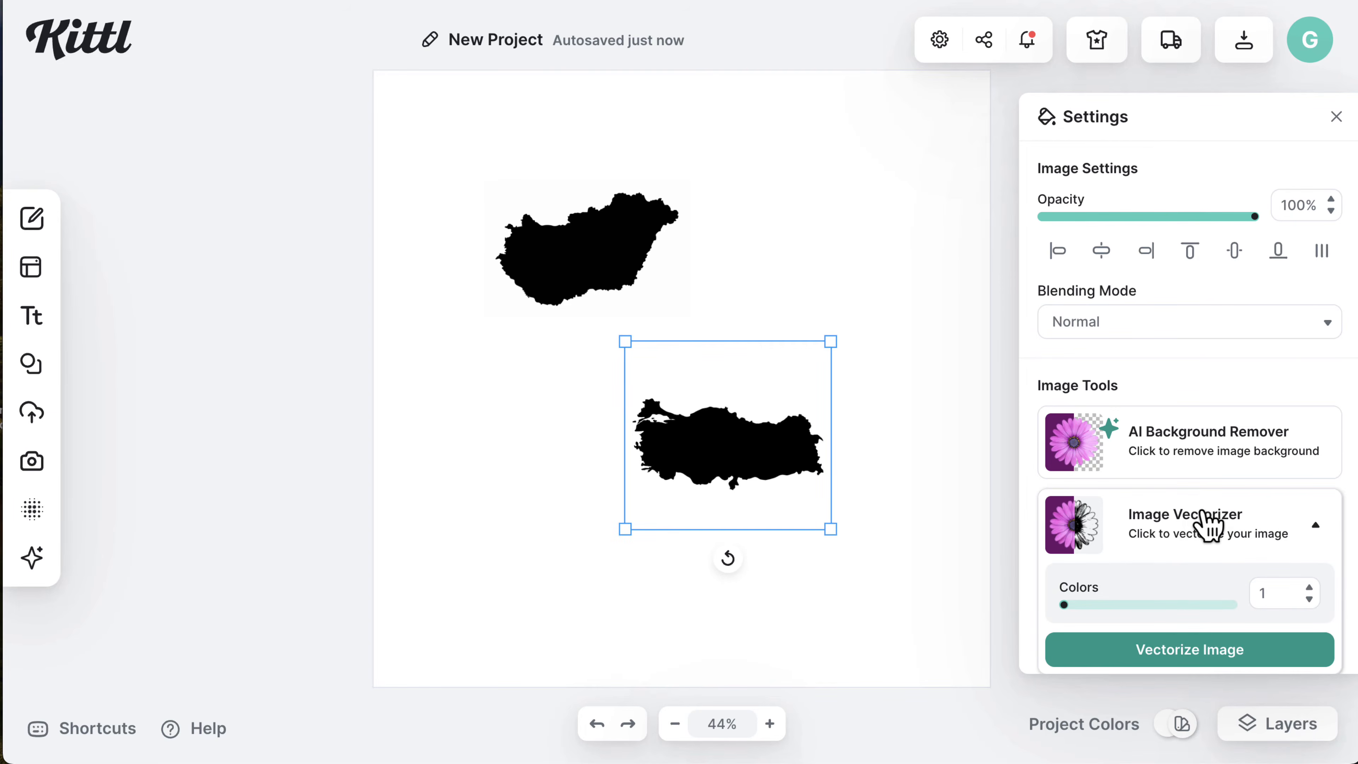
{"action": "left_click", "coordinate": [1196, 650]}
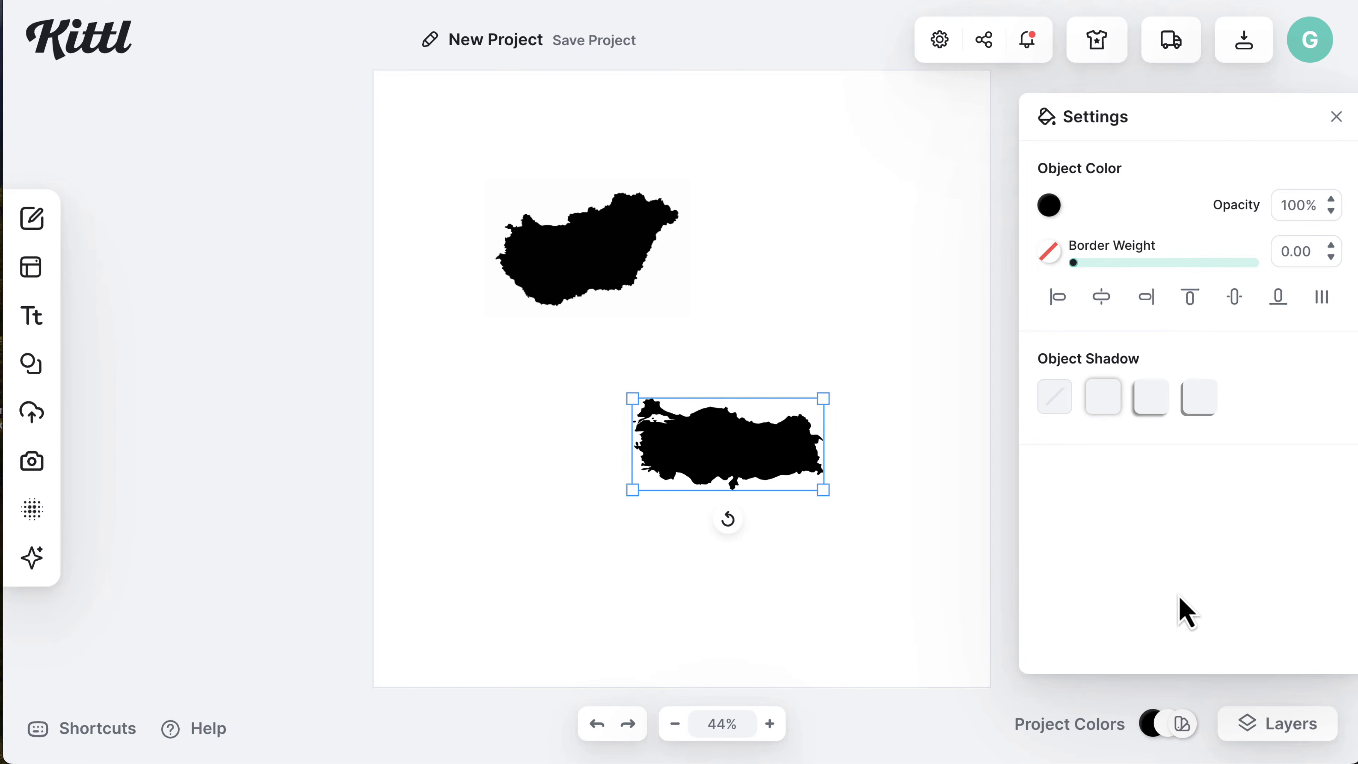
{"action": "left_click", "coordinate": [628, 241]}
{"action": "left_click", "coordinate": [1228, 532]}
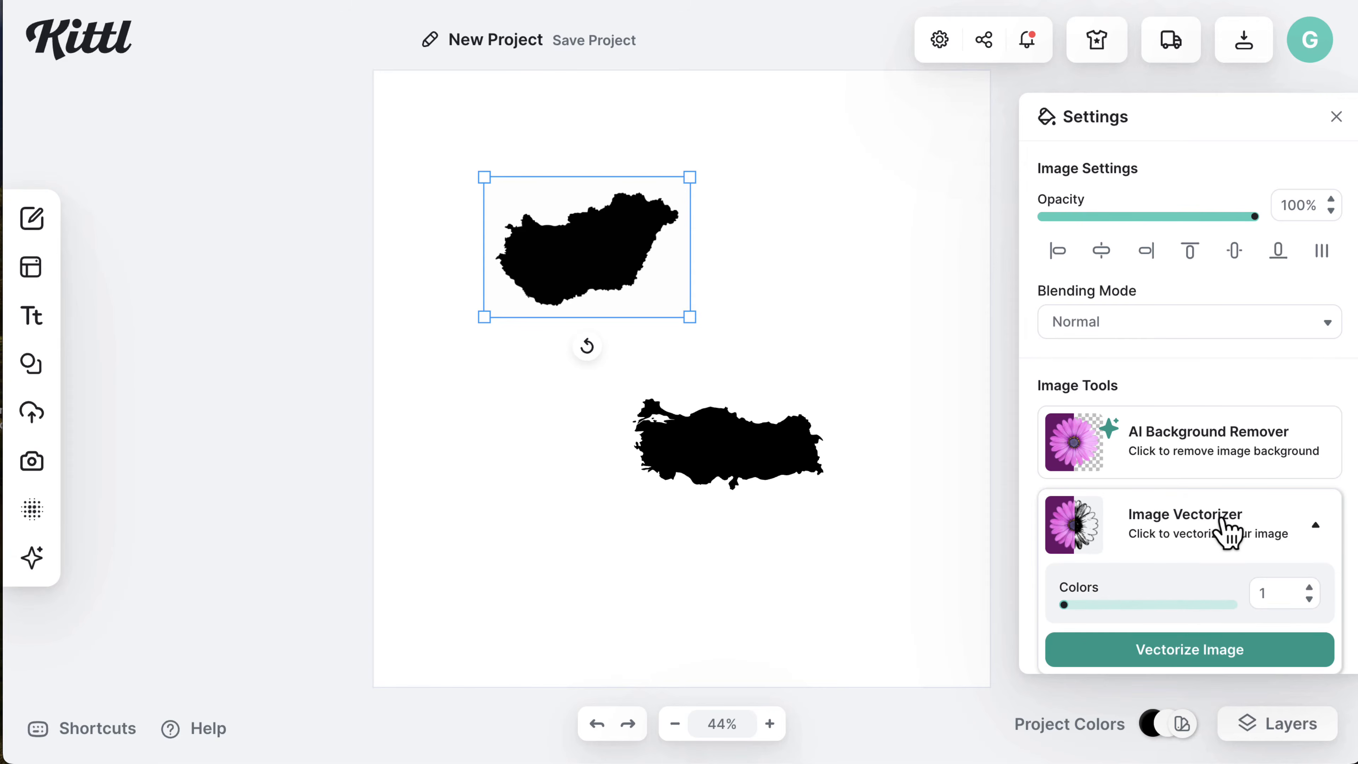
{"action": "left_click", "coordinate": [1245, 652]}
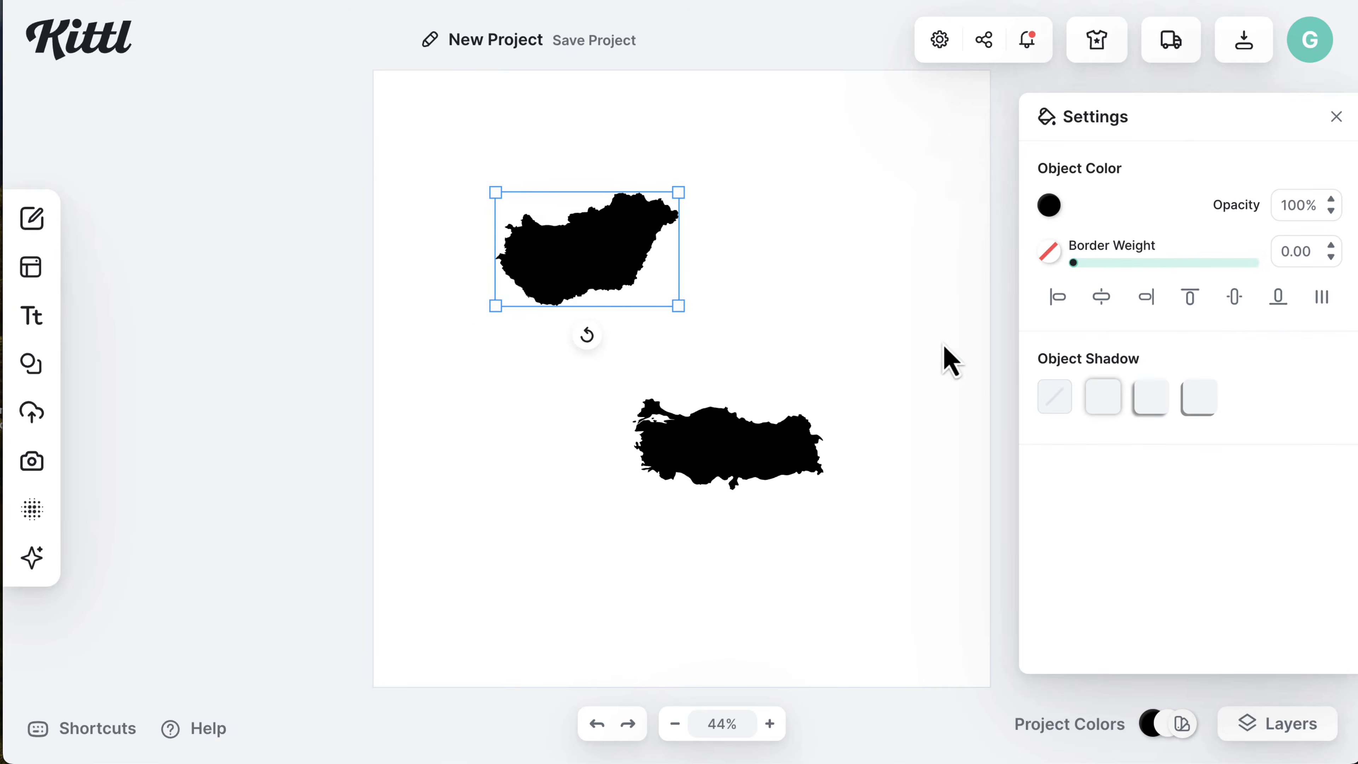
Step: Recolour the Hungary silhouette red (c82525) and the Turkey silhouette a slightly lighter red
{"action": "left_click", "coordinate": [1049, 205]}
{"action": "left_click", "coordinate": [1049, 205]}
{"action": "left_click", "coordinate": [954, 287]}
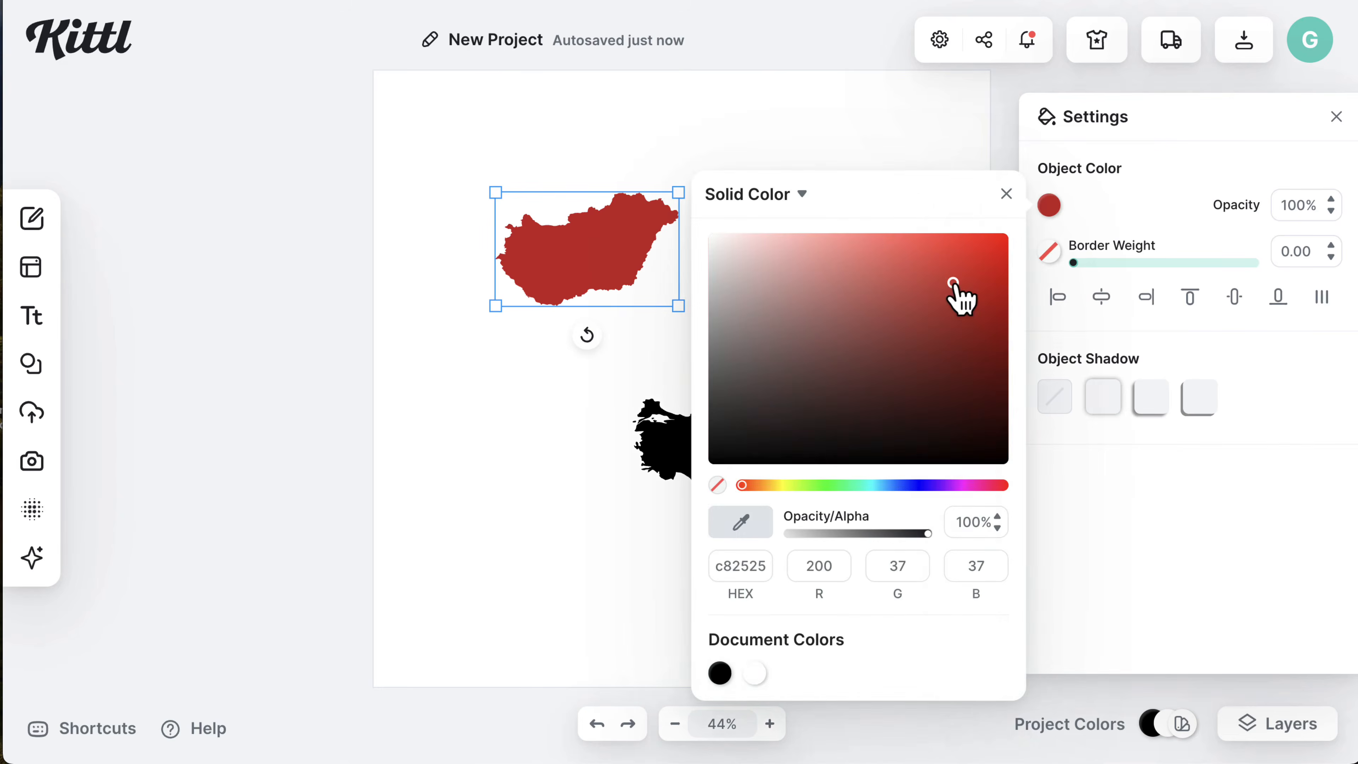
{"action": "left_click", "coordinate": [669, 444]}
{"action": "left_click", "coordinate": [1049, 205]}
{"action": "left_click", "coordinate": [969, 271]}
{"action": "left_click", "coordinate": [930, 281]}
Step: Enlarge both silhouettes and place Hungary just above and to the left of Turkey
{"action": "left_click_drag", "start_coordinate": [725, 422], "coordinate": [701, 374]}
{"action": "left_click_drag", "start_coordinate": [801, 349], "coordinate": [889, 308]}
{"action": "left_click_drag", "start_coordinate": [749, 376], "coordinate": [722, 384]}
{"action": "left_click", "coordinate": [658, 220]}
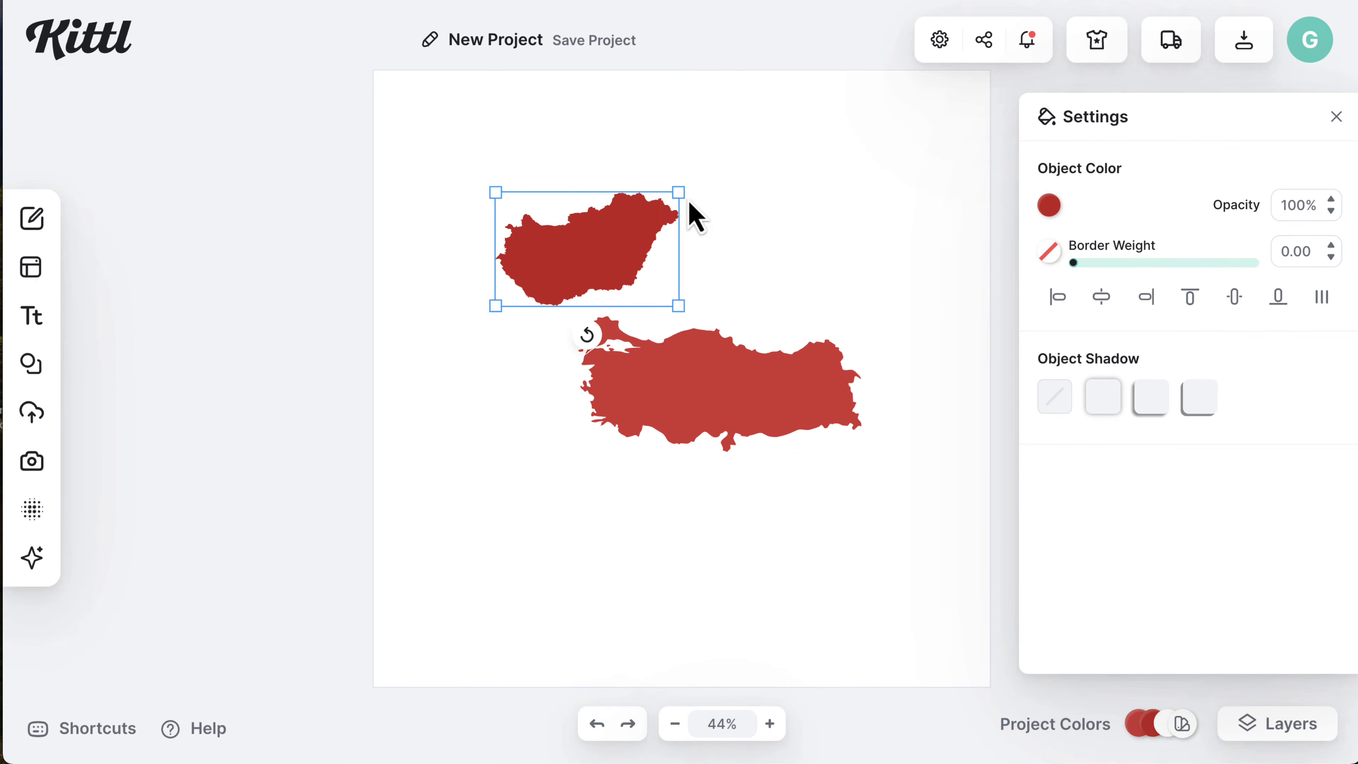
{"action": "left_click_drag", "start_coordinate": [680, 191], "coordinate": [753, 146]}
{"action": "left_click_drag", "start_coordinate": [626, 226], "coordinate": [590, 240]}
Step: Add two headline texts, place one to the right of the Hungary silhouette and make it read "I'm"
{"action": "left_click", "coordinate": [32, 316]}
{"action": "scroll", "coordinate": [267, 440], "scroll_direction": "down", "scroll_amount": 10}
{"action": "scroll", "coordinate": [257, 465], "scroll_direction": "up", "scroll_amount": 10}
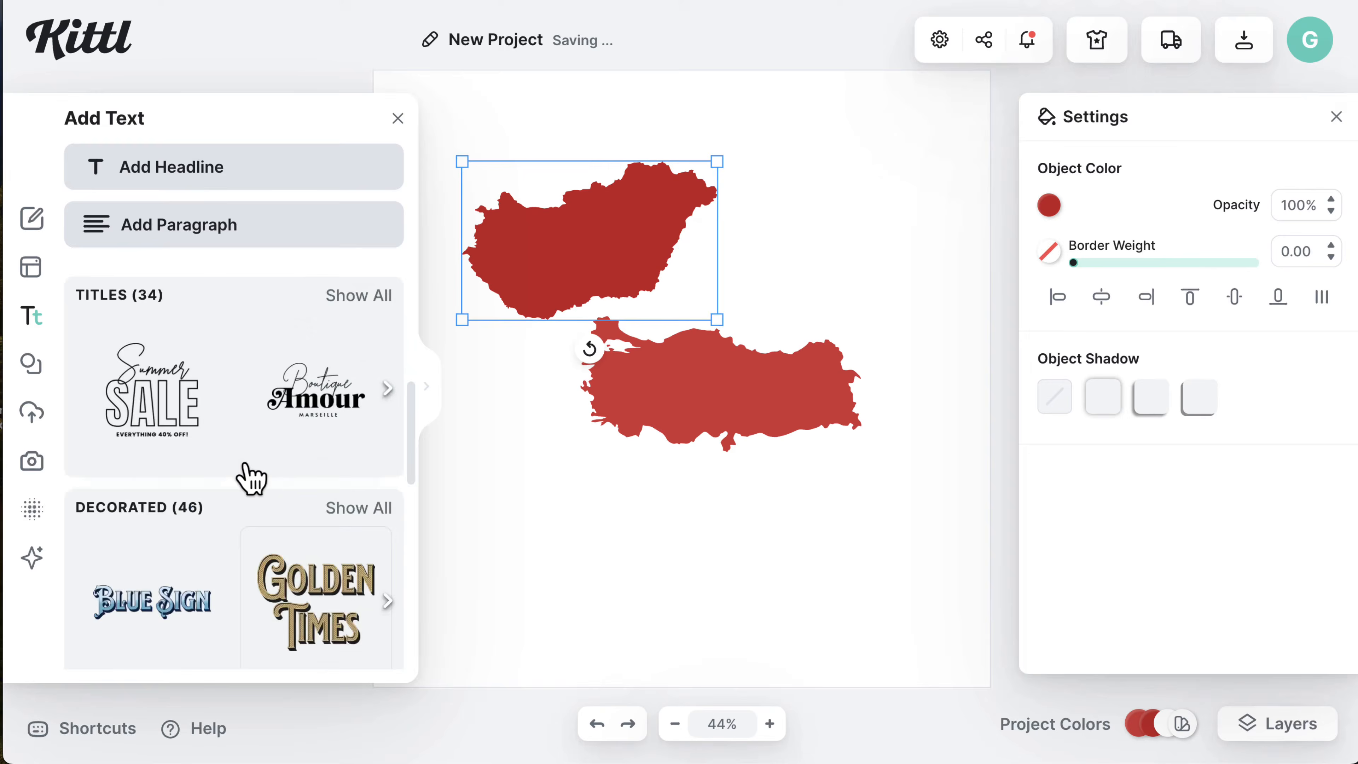
{"action": "left_click", "coordinate": [238, 170]}
{"action": "left_click", "coordinate": [741, 246]}
{"action": "left_click_drag", "start_coordinate": [700, 397], "coordinate": [761, 273]}
{"action": "double_click", "coordinate": [746, 324]}
{"action": "key", "text": "super+x"}
{"action": "left_click", "coordinate": [861, 289]}
{"action": "key", "text": "t"}
{"action": "key", "text": "super+v"}
{"action": "key", "text": "super+z"}
Step: Change the second headline to "Hungary" and stack "I'm" and "Hungary" on the Hungary silhouette
{"action": "left_click_drag", "start_coordinate": [717, 380], "coordinate": [854, 202]}
{"action": "double_click", "coordinate": [876, 194]}
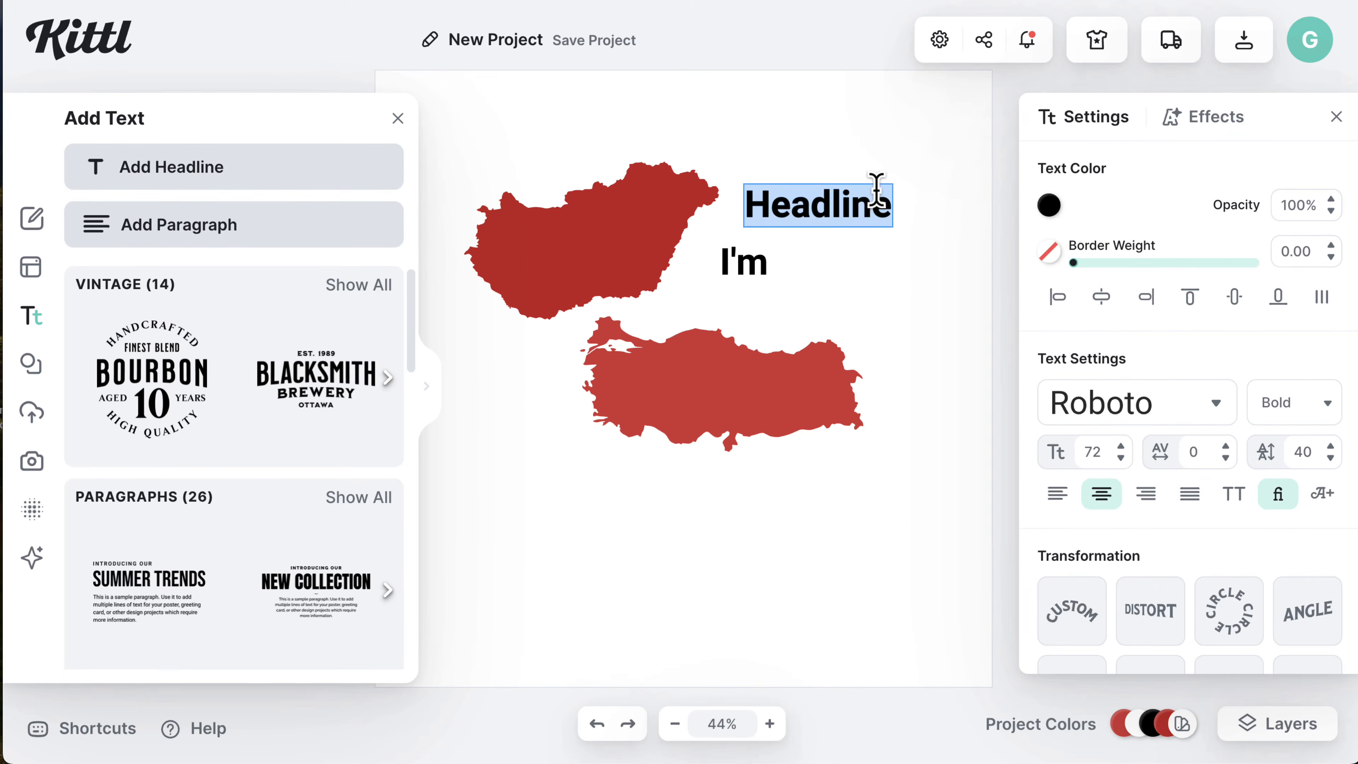
{"action": "type", "text": "Hungary"}
{"action": "left_click_drag", "start_coordinate": [744, 257], "coordinate": [565, 228]}
{"action": "left_click_drag", "start_coordinate": [776, 224], "coordinate": [527, 285]}
Step: Add the headlines "For" and "Turkey" on the Turkey silhouette and fine-tune the position of "I'm Hungary"
{"action": "left_click", "coordinate": [278, 174]}
{"action": "type", "text": "For Turkey"}
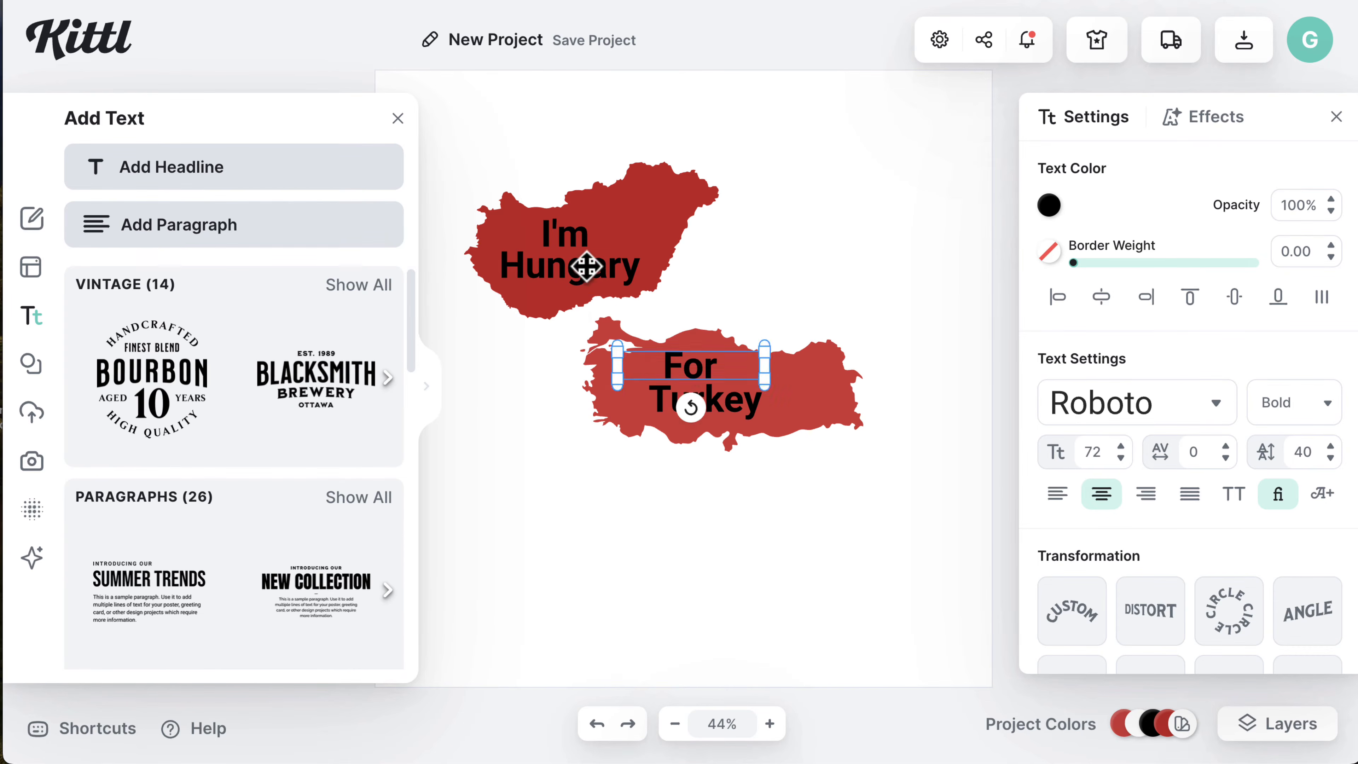
{"action": "left_click_drag", "start_coordinate": [565, 234], "coordinate": [575, 227]}
{"action": "left_click_drag", "start_coordinate": [587, 266], "coordinate": [591, 264]}
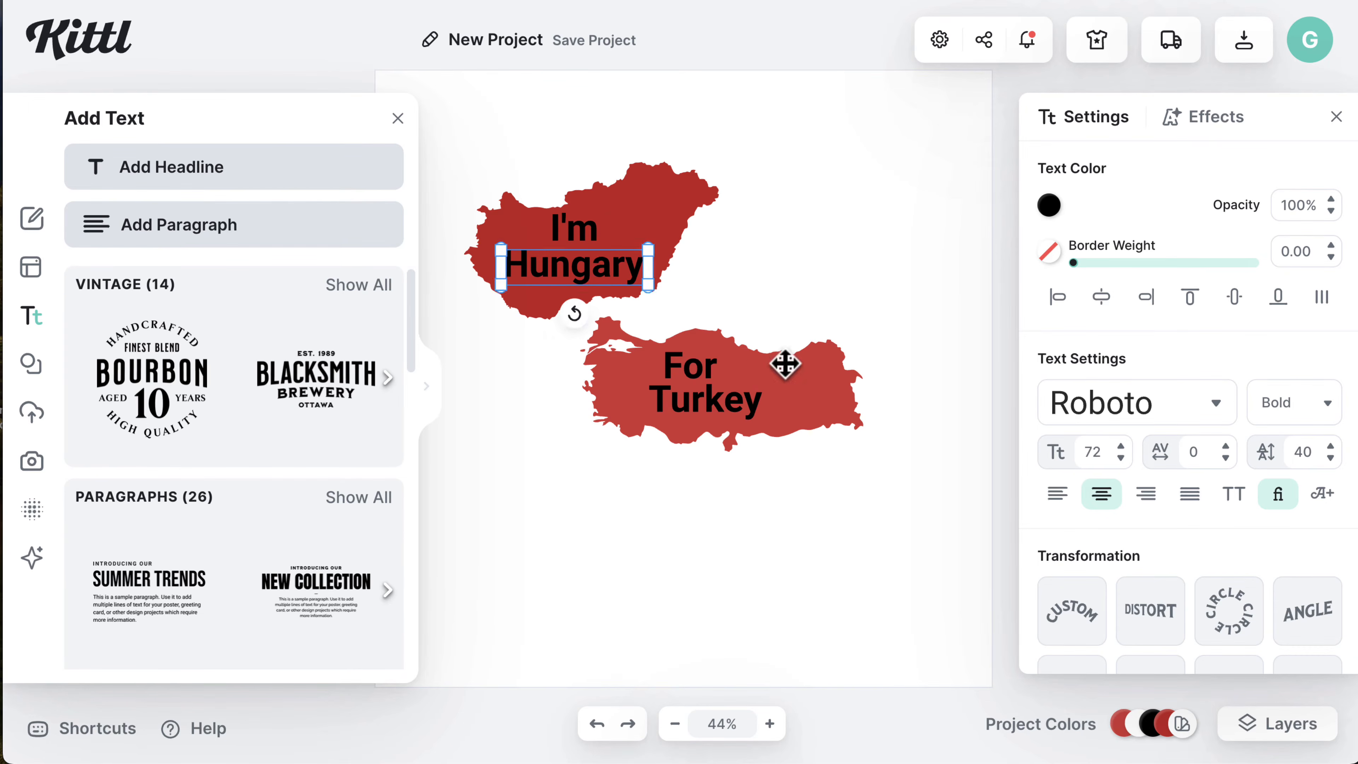
Step: Move the whole design towards the canvas centre and fill the background with light beige
{"action": "key", "text": "super+a"}
{"action": "left_click_drag", "start_coordinate": [642, 210], "coordinate": [686, 255]}
{"action": "left_click", "coordinate": [855, 230]}
{"action": "left_click", "coordinate": [1049, 205]}
{"action": "left_click", "coordinate": [773, 485]}
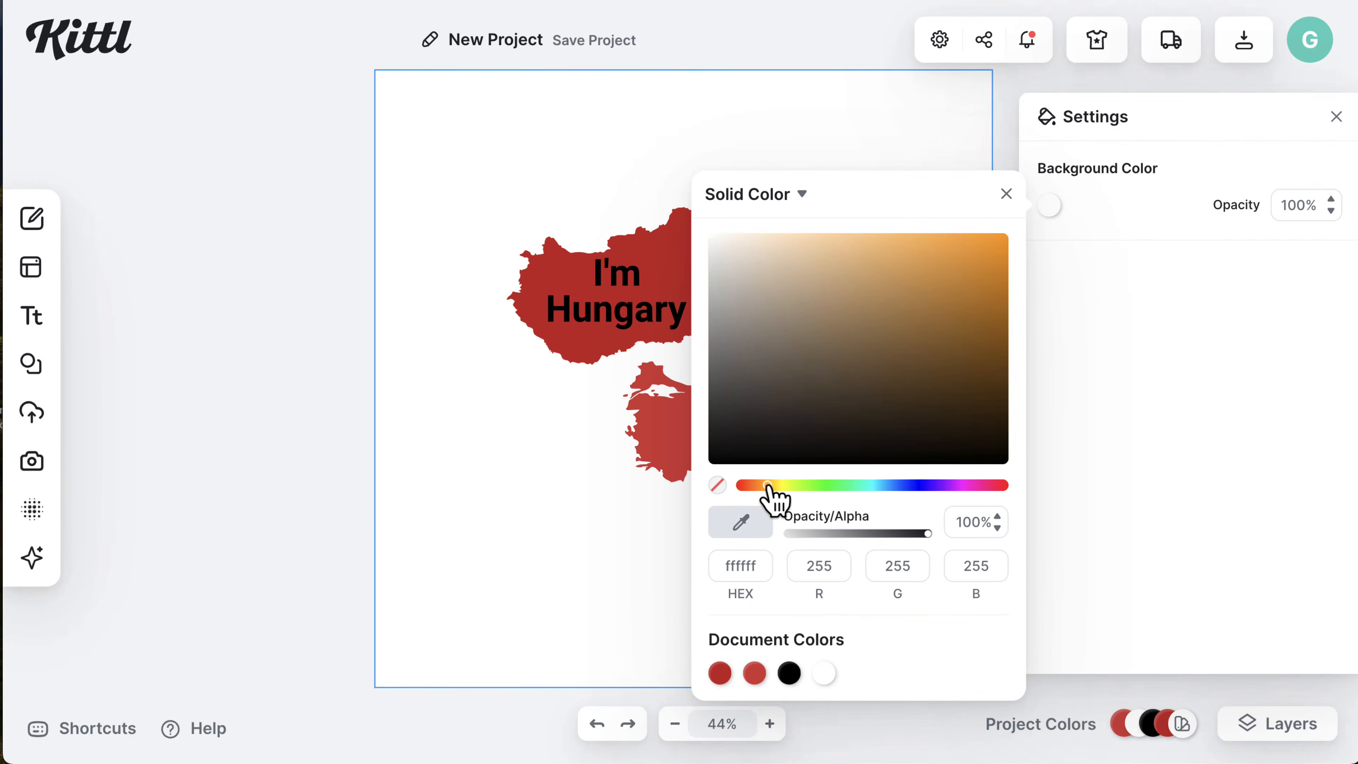
{"action": "left_click", "coordinate": [802, 270]}
{"action": "left_click", "coordinate": [816, 264]}
Step: Unify the two silhouettes' colour by sampling the Hungary shape, and recolour both of them brown
{"action": "left_click", "coordinate": [1084, 205]}
{"action": "left_click", "coordinate": [775, 527]}
{"action": "left_click", "coordinate": [695, 300]}
{"action": "left_click", "coordinate": [1049, 205]}
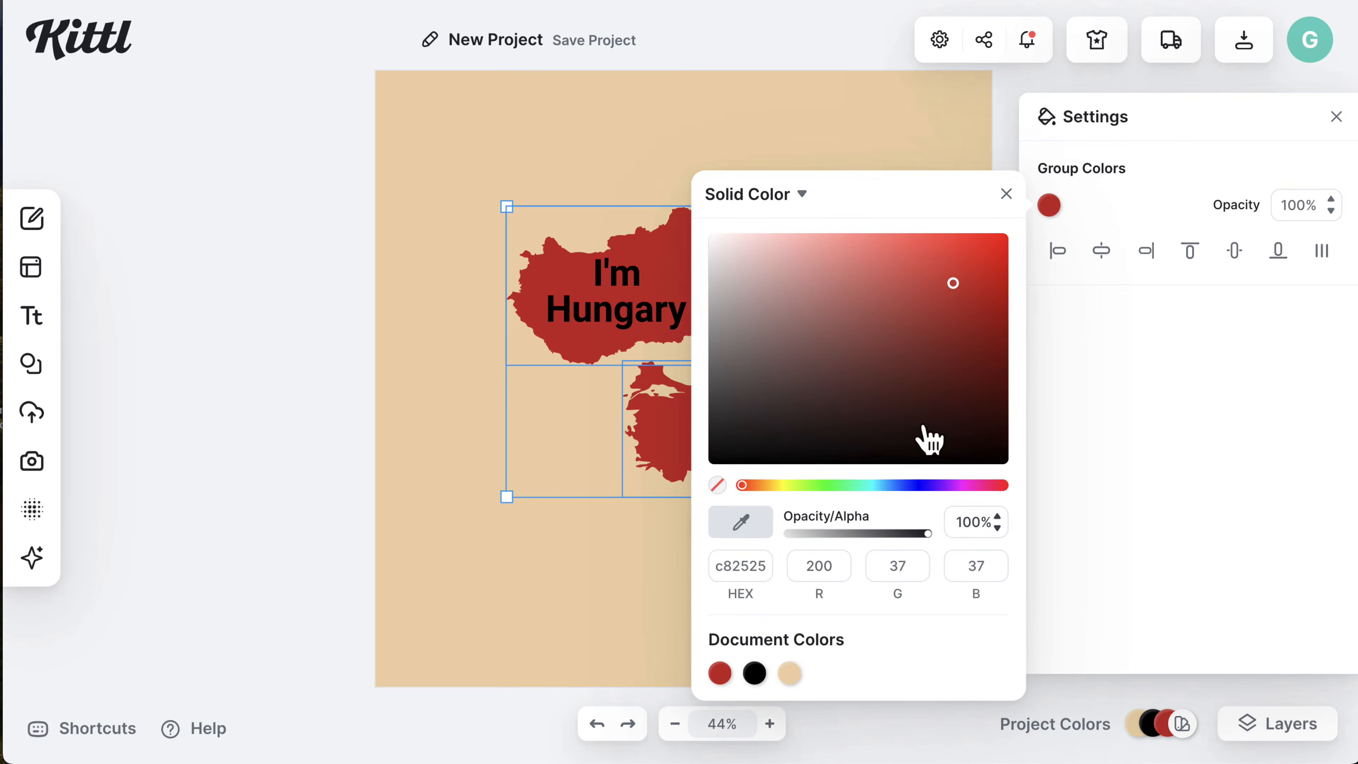
{"action": "left_click", "coordinate": [764, 485]}
{"action": "left_click", "coordinate": [947, 272]}
{"action": "left_click", "coordinate": [905, 301]}
Step: Try several typefaces on the four selected texts and set them to the wide Asset typeface
{"action": "left_click", "coordinate": [618, 282]}
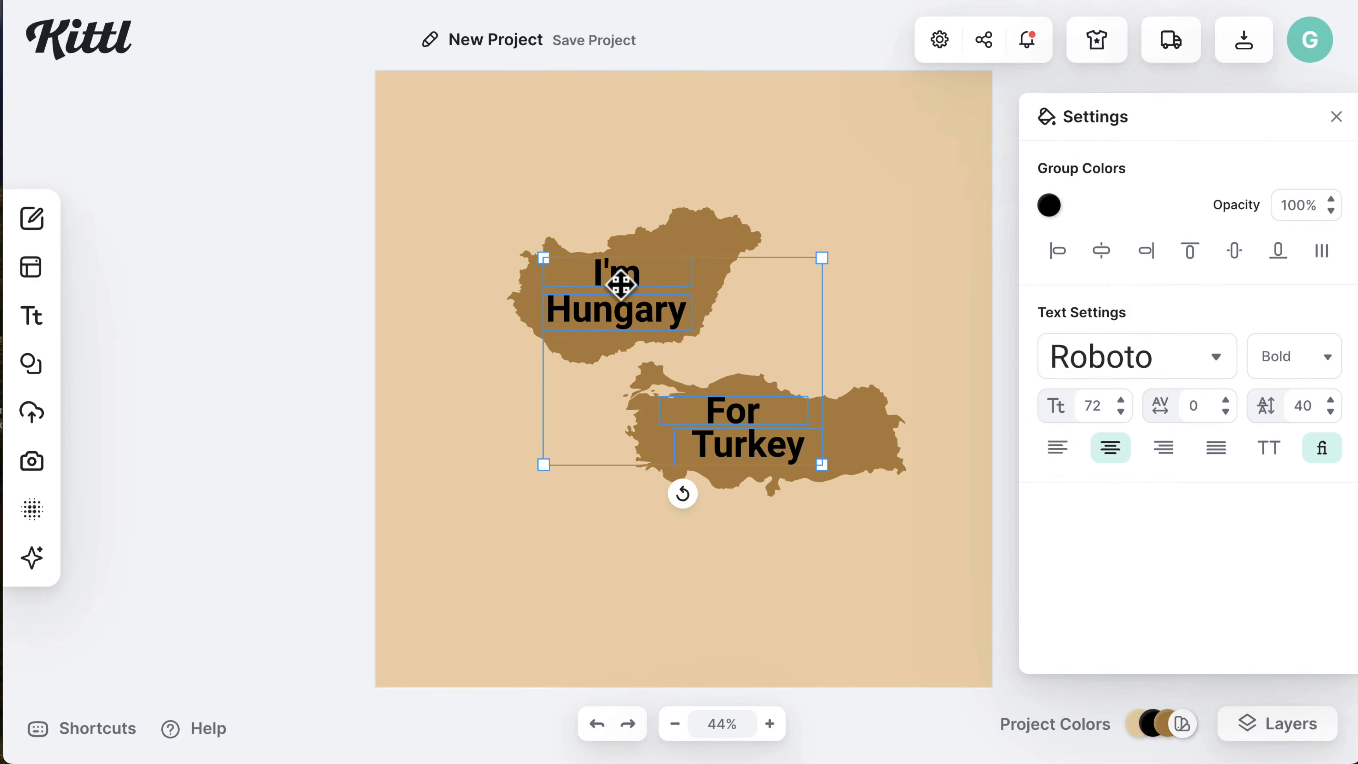
{"action": "left_click", "coordinate": [1107, 355]}
{"action": "left_click", "coordinate": [925, 273]}
{"action": "scroll", "coordinate": [946, 455], "scroll_direction": "down", "scroll_amount": 10}
{"action": "scroll", "coordinate": [947, 455], "scroll_direction": "down", "scroll_amount": 10}
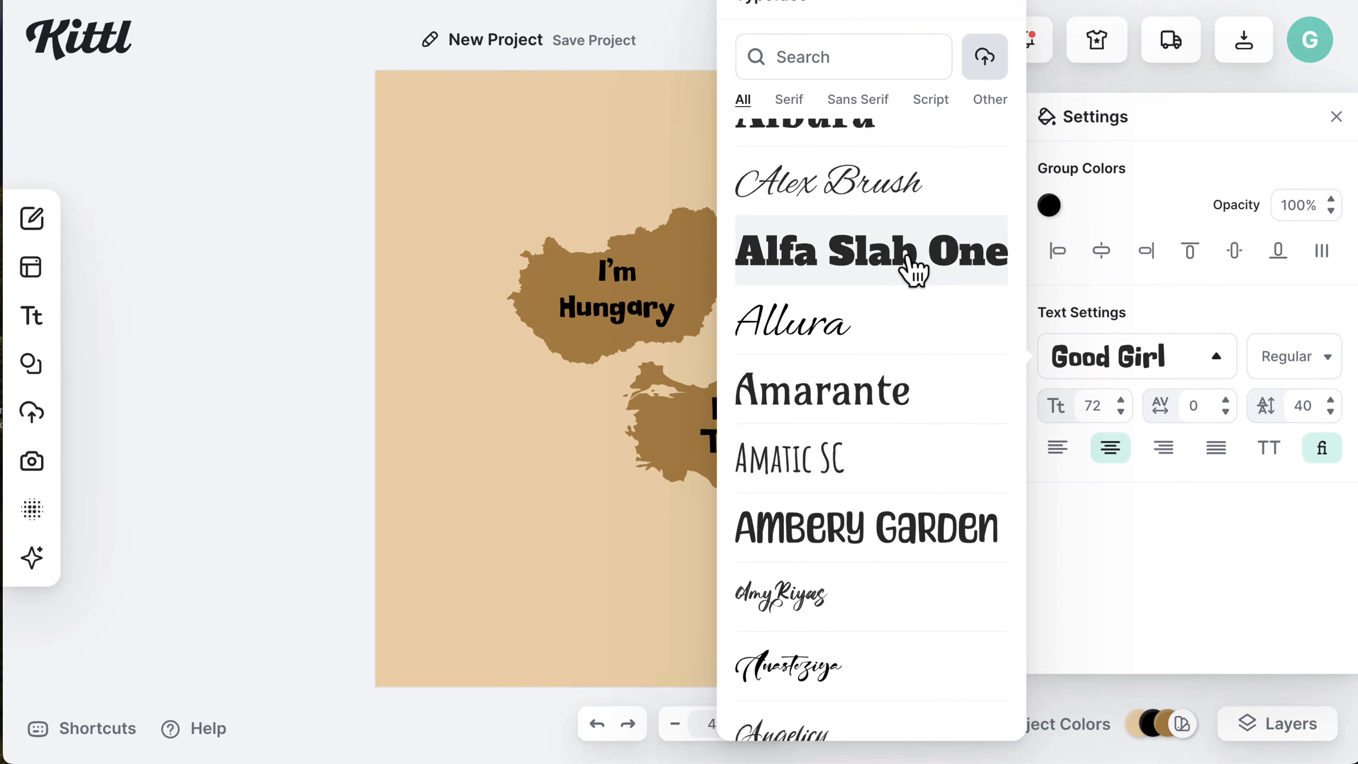
{"action": "left_click", "coordinate": [925, 288]}
{"action": "scroll", "coordinate": [934, 585], "scroll_direction": "down", "scroll_amount": 5}
{"action": "left_click", "coordinate": [829, 501]}
{"action": "scroll", "coordinate": [827, 498], "scroll_direction": "down", "scroll_amount": 1}
Step: Widen the Hungary text box so that the word fits on one line
{"action": "left_click", "coordinate": [641, 361]}
{"action": "left_click_drag", "start_coordinate": [693, 363], "coordinate": [759, 314]}
{"action": "left_click", "coordinate": [1121, 458]}
{"action": "left_click", "coordinate": [1330, 447]}
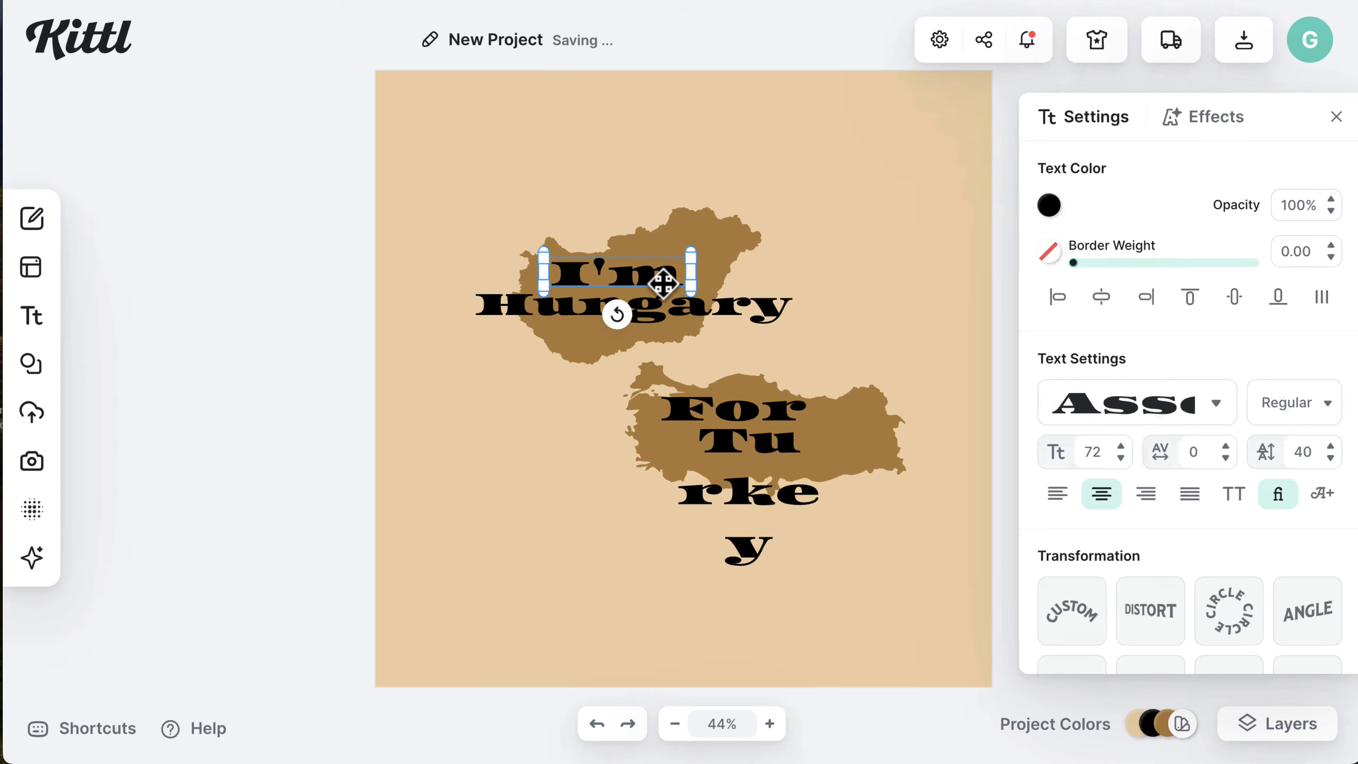
Step: Set the "I'm", "Hungary", "For" and "Turkey" texts in the Alfa Slab One typeface
{"action": "left_click", "coordinate": [663, 306], "text": "shift"}
{"action": "left_click", "coordinate": [1137, 356]}
{"action": "scroll", "coordinate": [858, 416], "scroll_direction": "down", "scroll_amount": 10}
{"action": "left_click", "coordinate": [821, 358]}
{"action": "left_click", "coordinate": [711, 409]}
{"action": "left_click", "coordinate": [794, 495], "text": "shift"}
{"action": "left_click", "coordinate": [1137, 356]}
{"action": "left_click", "coordinate": [867, 190]}
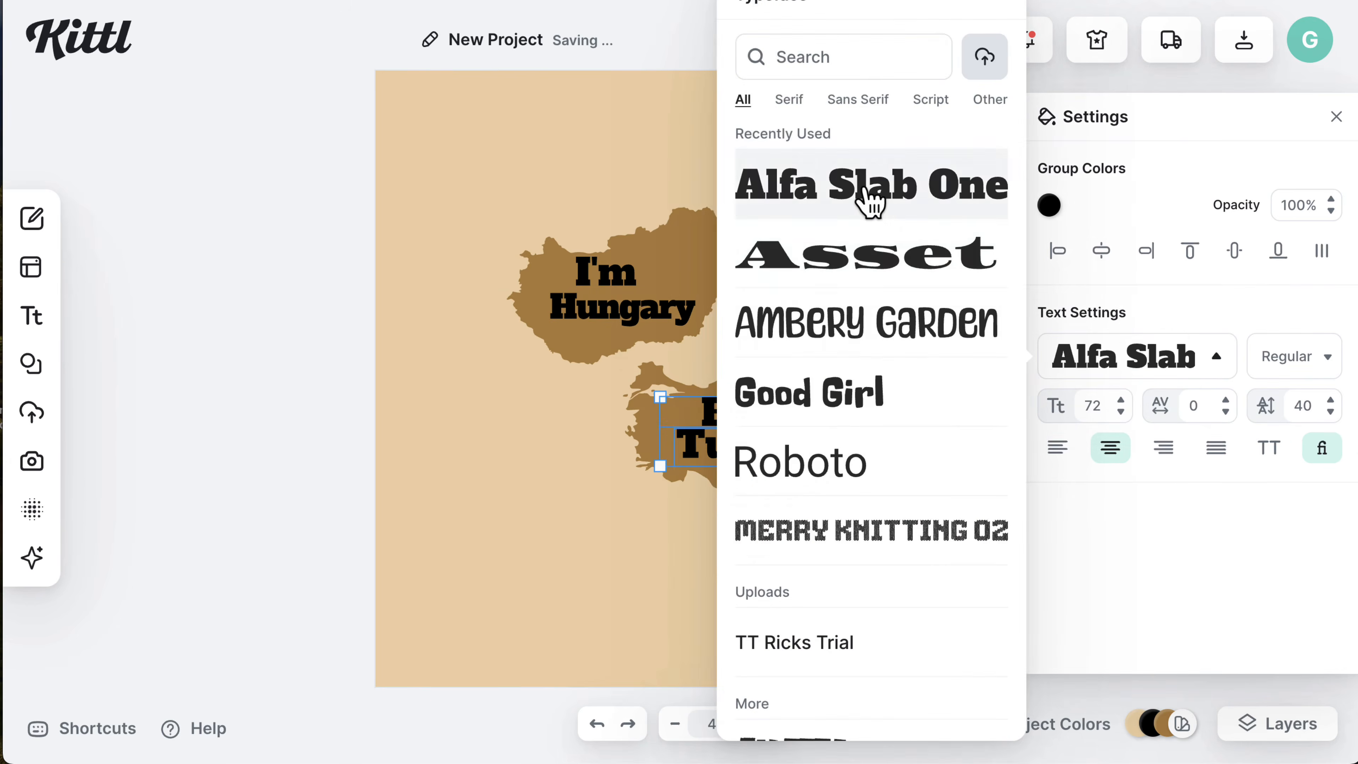
Step: Slightly adjust the "Turkey" text box and enlarge the whole design on the artboard
{"action": "left_click_drag", "start_coordinate": [797, 444], "coordinate": [803, 445]}
{"action": "key", "text": "super+a"}
{"action": "left_click_drag", "start_coordinate": [431, 496], "coordinate": [326, 557]}
Step: Recolour all four texts in the same light beige as the background
{"action": "left_click", "coordinate": [837, 495]}
{"action": "left_click", "coordinate": [754, 434], "text": "shift"}
{"action": "left_click", "coordinate": [586, 298], "text": "shift"}
{"action": "left_click", "coordinate": [574, 250], "text": "shift"}
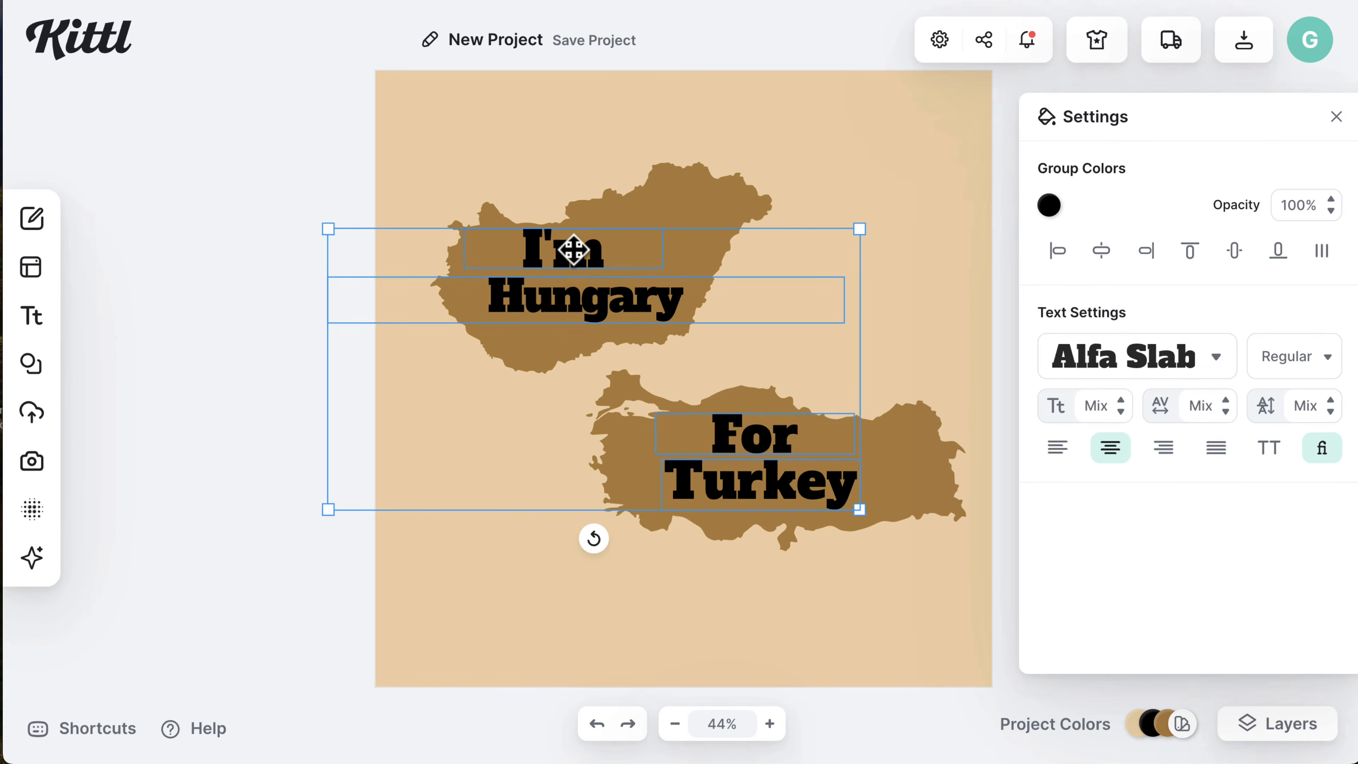
{"action": "left_click", "coordinate": [1049, 205]}
{"action": "left_click", "coordinate": [789, 674]}
Step: Apply the first grunge texture over the artboard, keeping the Color Burn blend at full opacity
{"action": "left_click", "coordinate": [840, 167]}
{"action": "left_click", "coordinate": [33, 508]}
{"action": "left_click", "coordinate": [171, 396]}
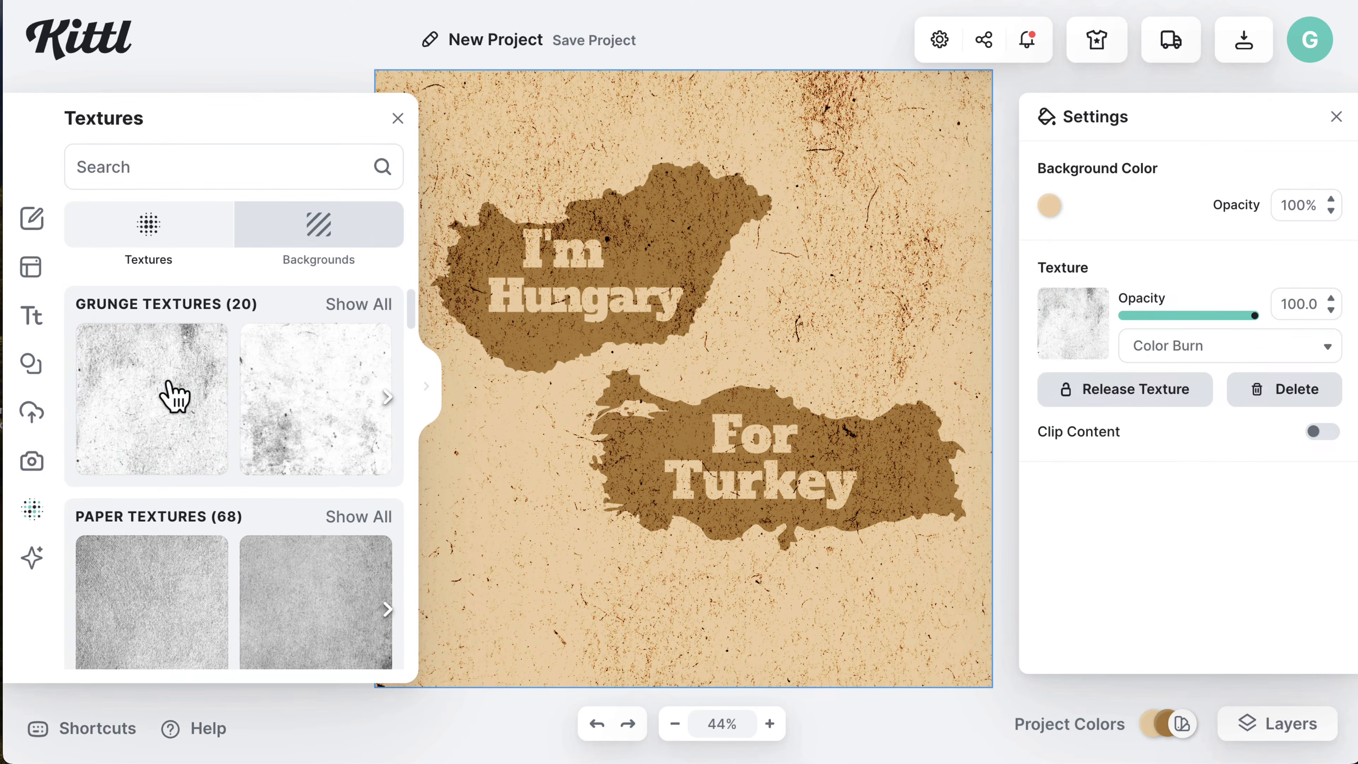
{"action": "left_click", "coordinate": [697, 194]}
{"action": "left_click", "coordinate": [446, 166]}
Step: Show the design on a T-shirt mockup, then enlarge it and move it slightly up the shirt's chest
{"action": "left_click", "coordinate": [1096, 43]}
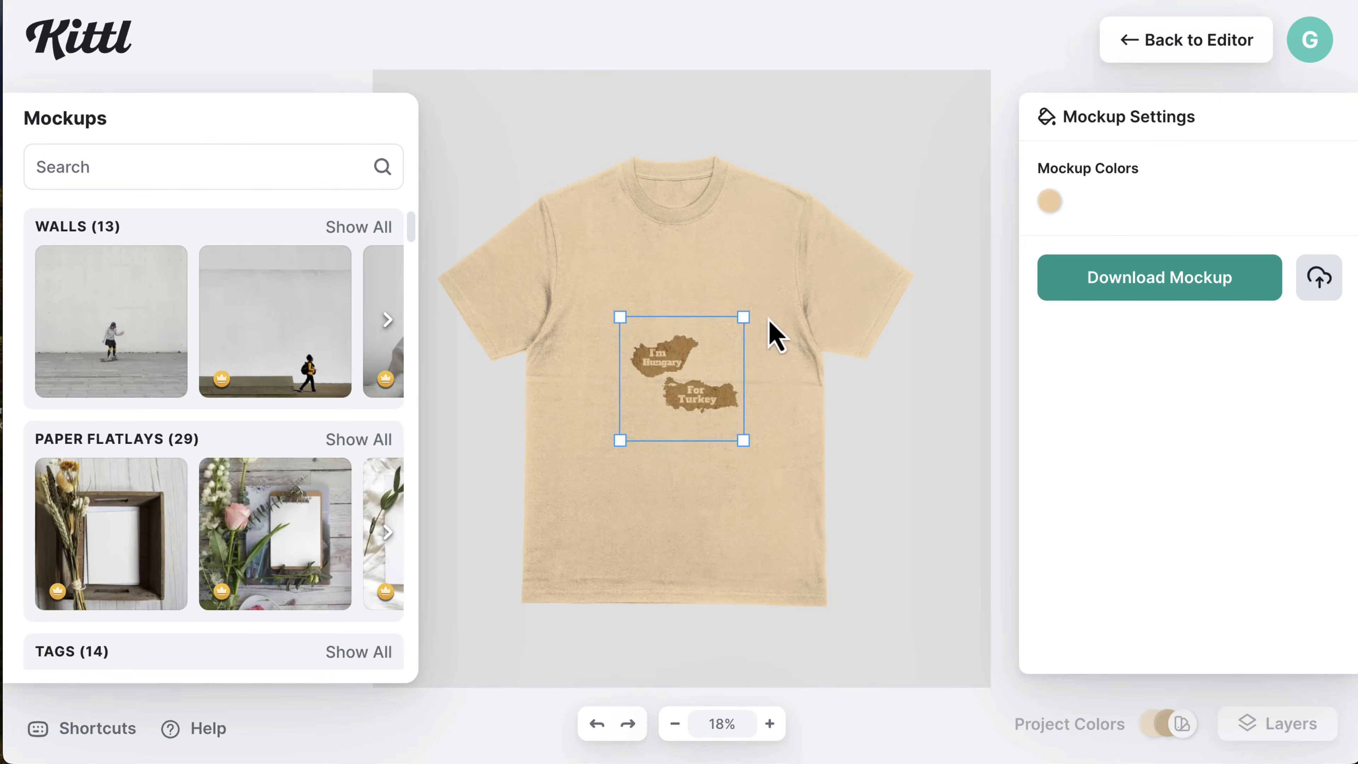
{"action": "left_click_drag", "start_coordinate": [744, 316], "coordinate": [804, 230]}
{"action": "left_click_drag", "start_coordinate": [689, 288], "coordinate": [692, 279]}
{"action": "left_click", "coordinate": [890, 142]}
Step: Switch to the Kittl website, view its pricing plans and bring up the subscription form for the Pro plan
{"action": "left_click", "coordinate": [919, 2]}
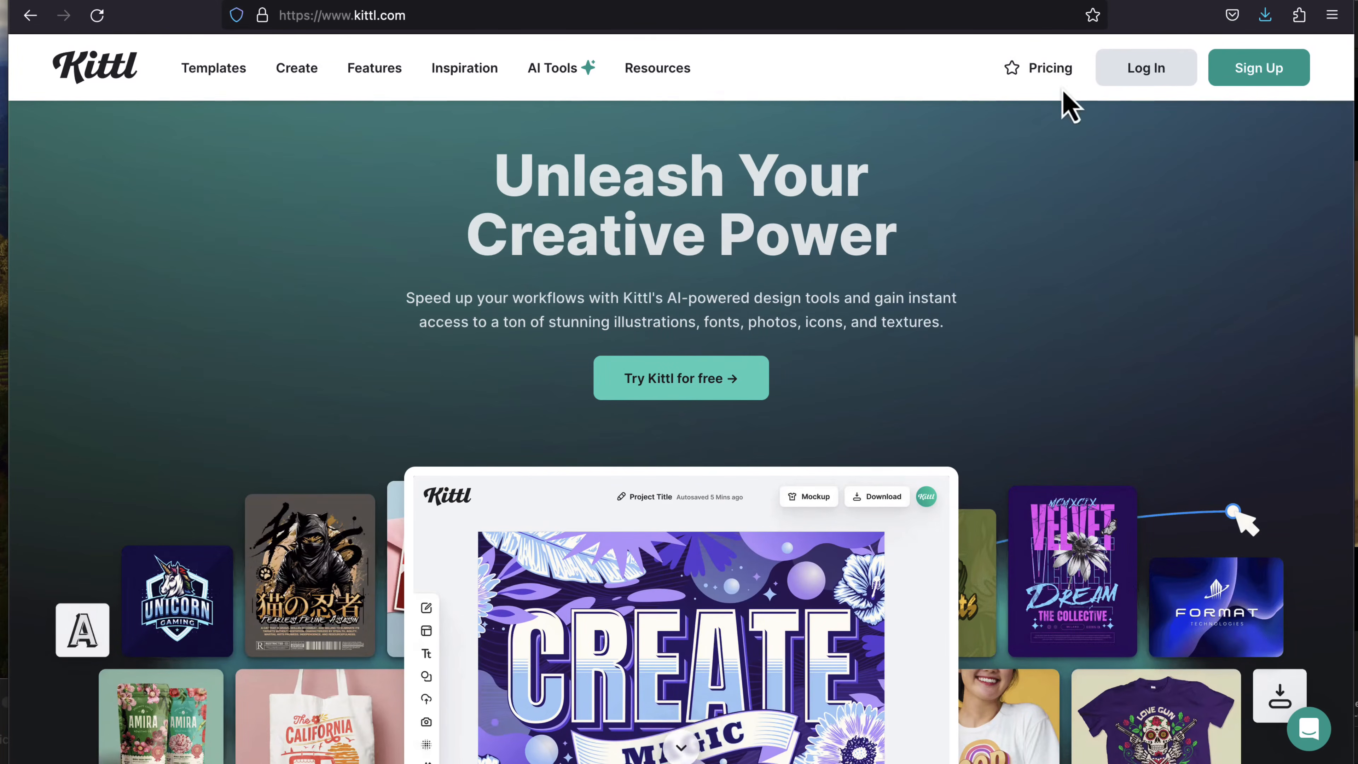
{"action": "left_click", "coordinate": [1051, 69]}
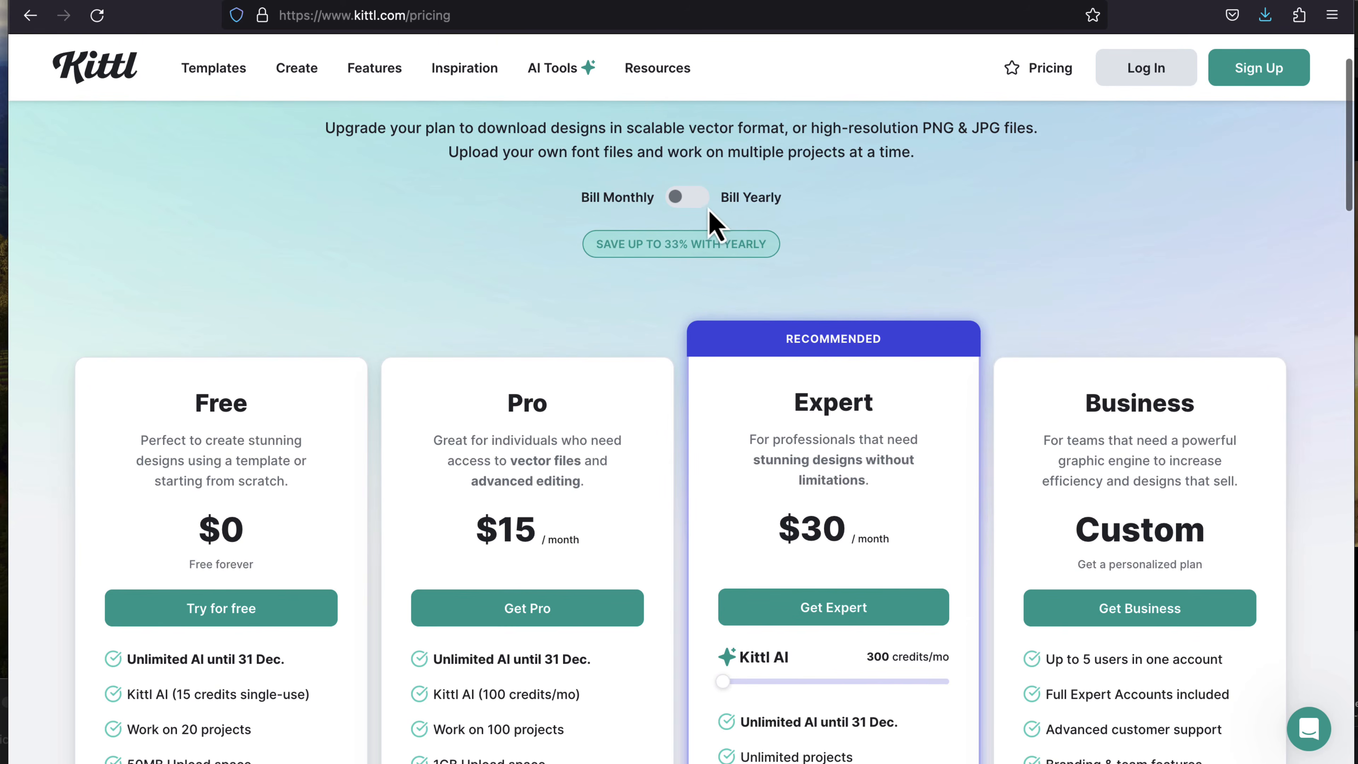
{"action": "scroll", "coordinate": [616, 564], "scroll_direction": "down", "scroll_amount": 1}
{"action": "left_click", "coordinate": [616, 564]}
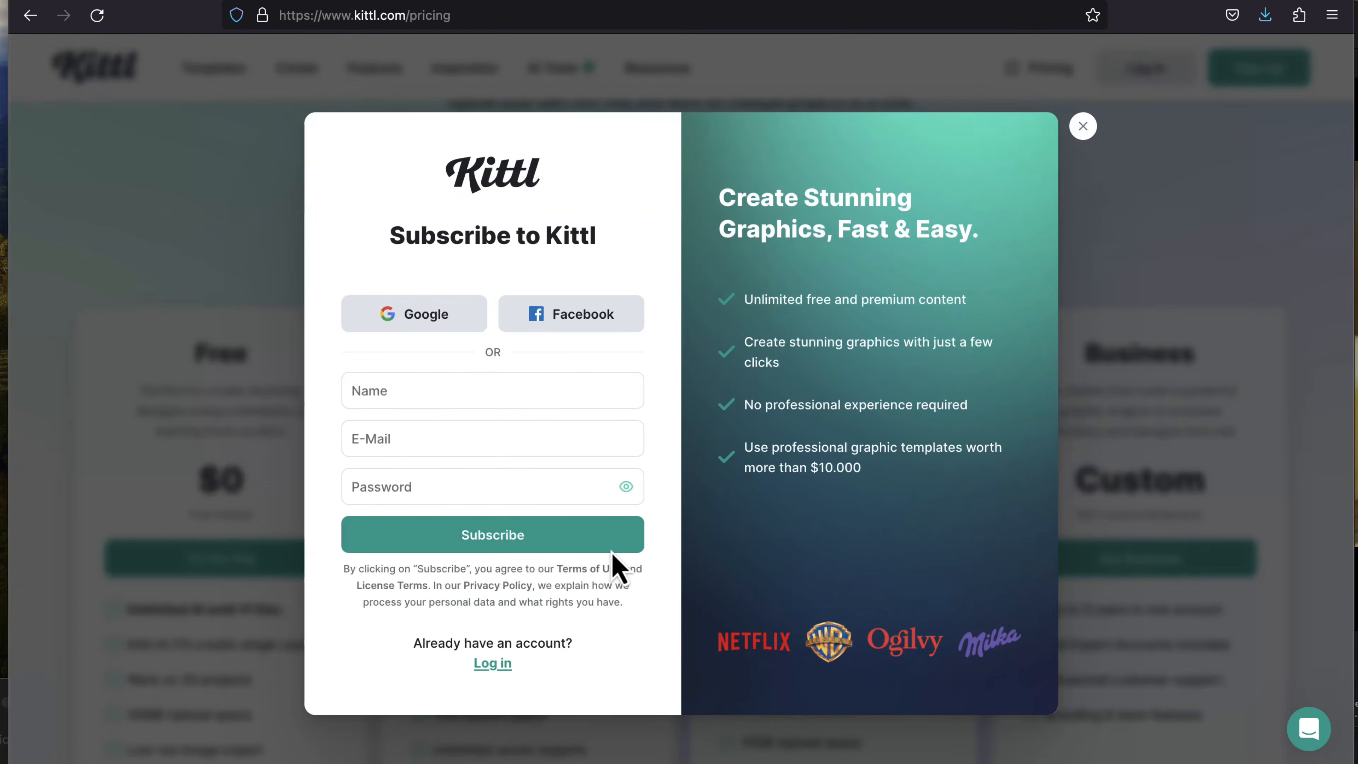